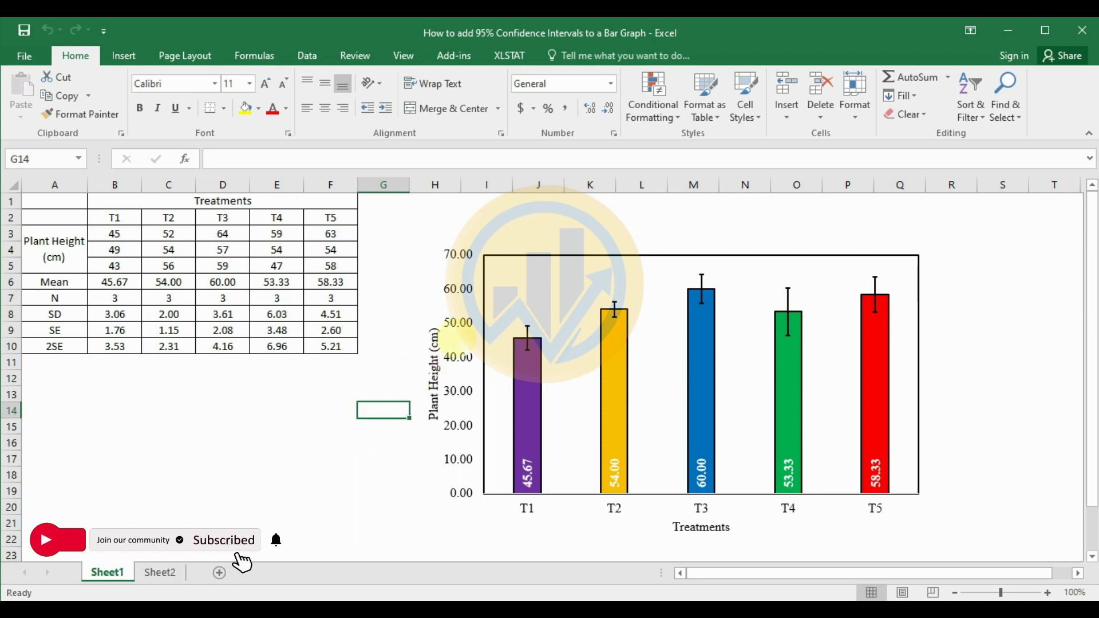
Review the table: treatments T1–T5, plant heights, and the Mean, N, SD, SE and 2SE rows
mouse_move(714, 364)
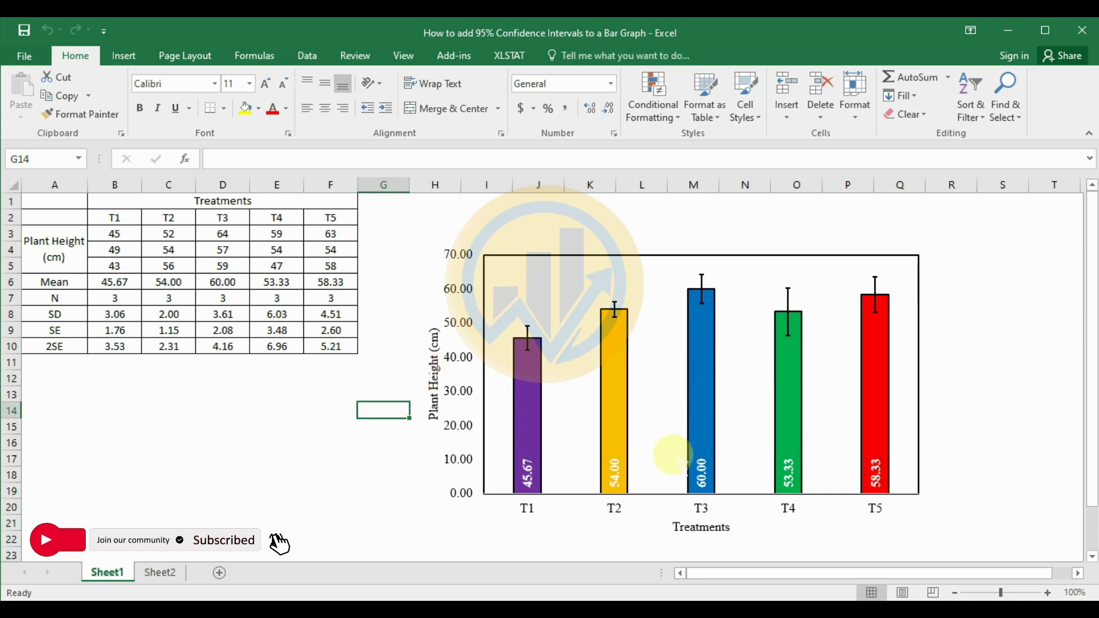
mouse_move(622, 349)
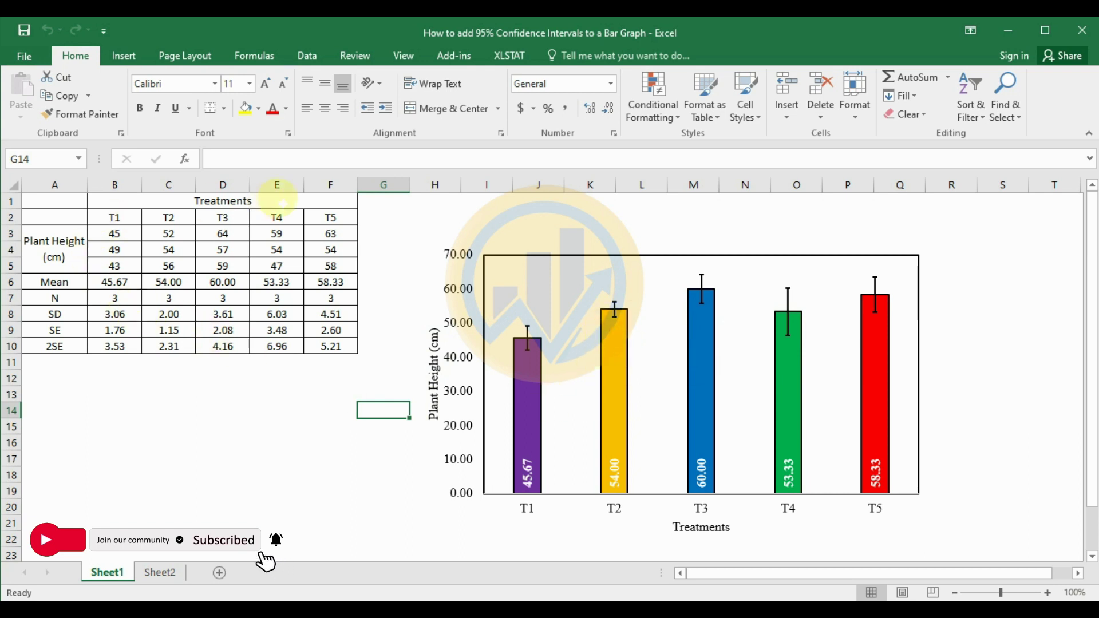
click(249, 202)
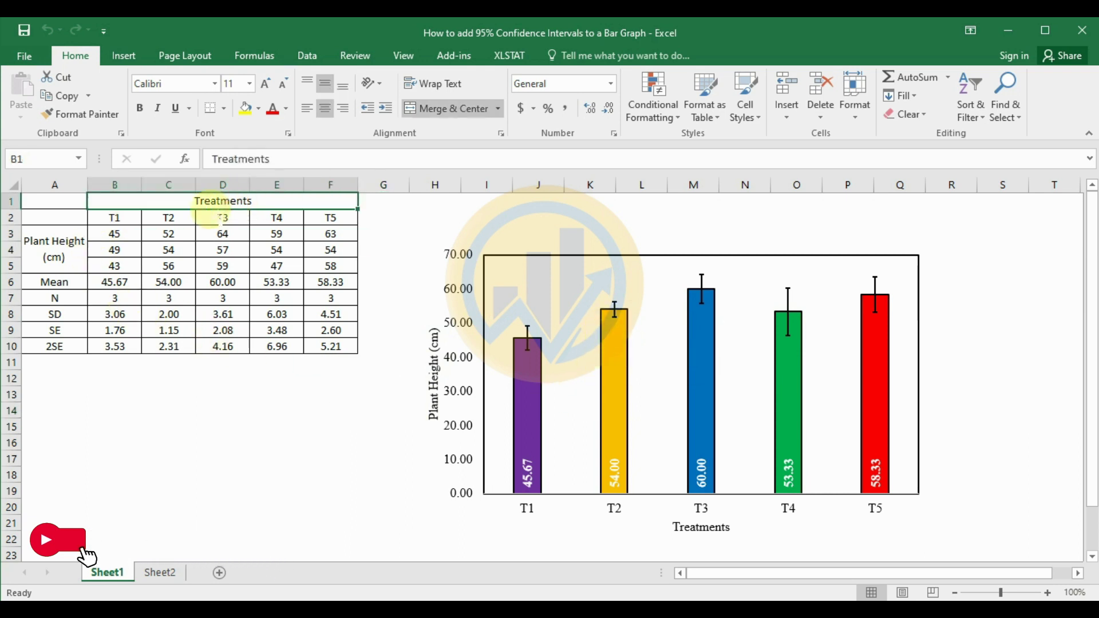
drag(128, 220, 328, 223)
drag(114, 234, 319, 269)
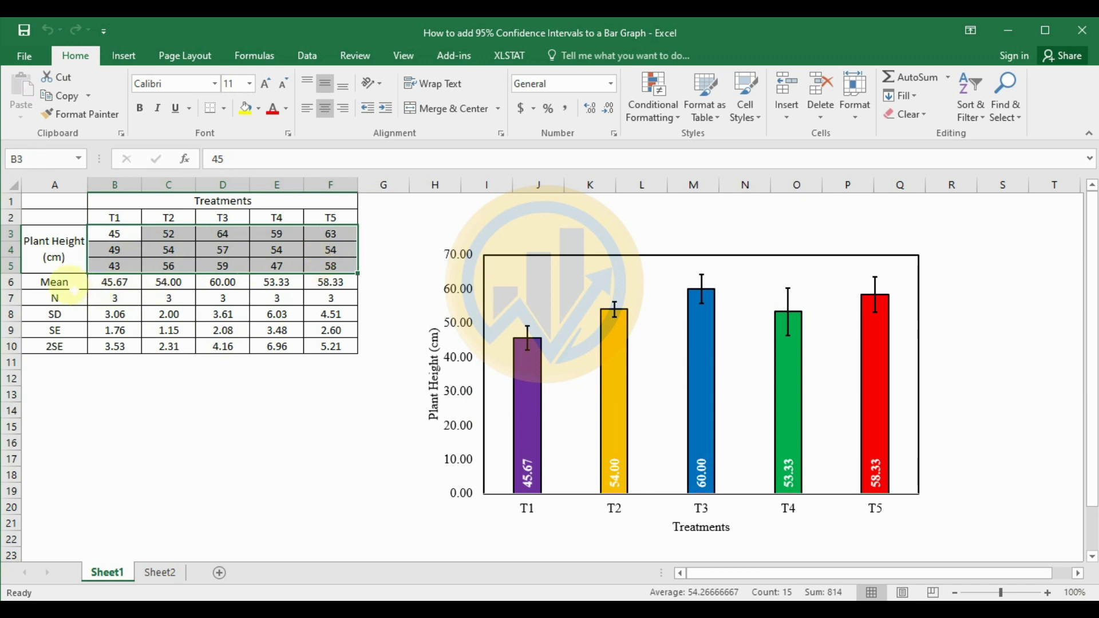
click(72, 287)
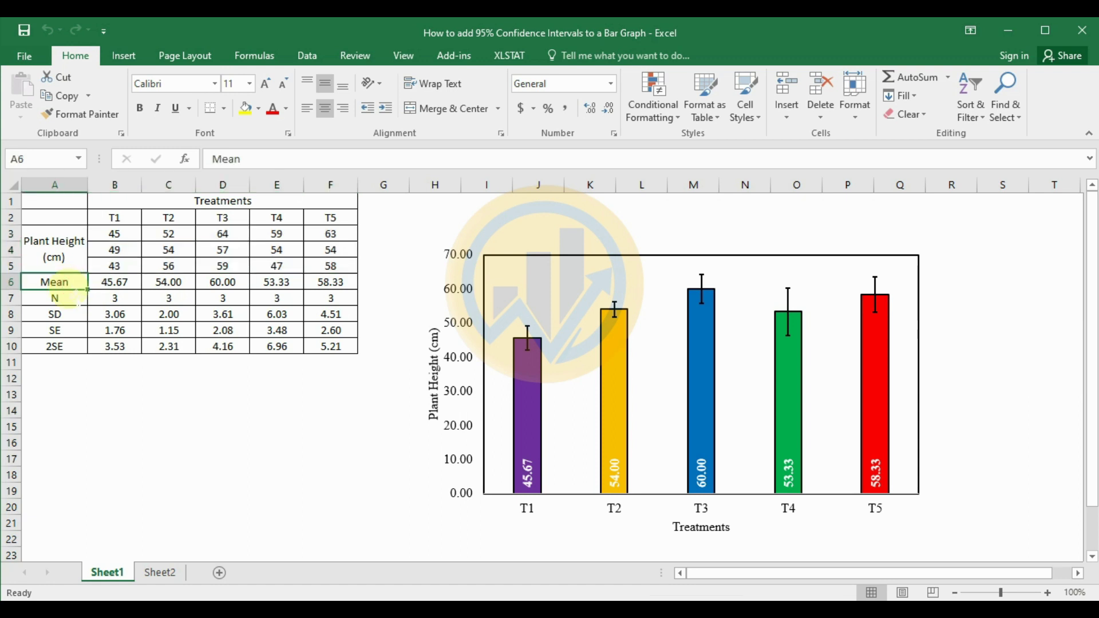
click(69, 298)
click(74, 318)
click(74, 334)
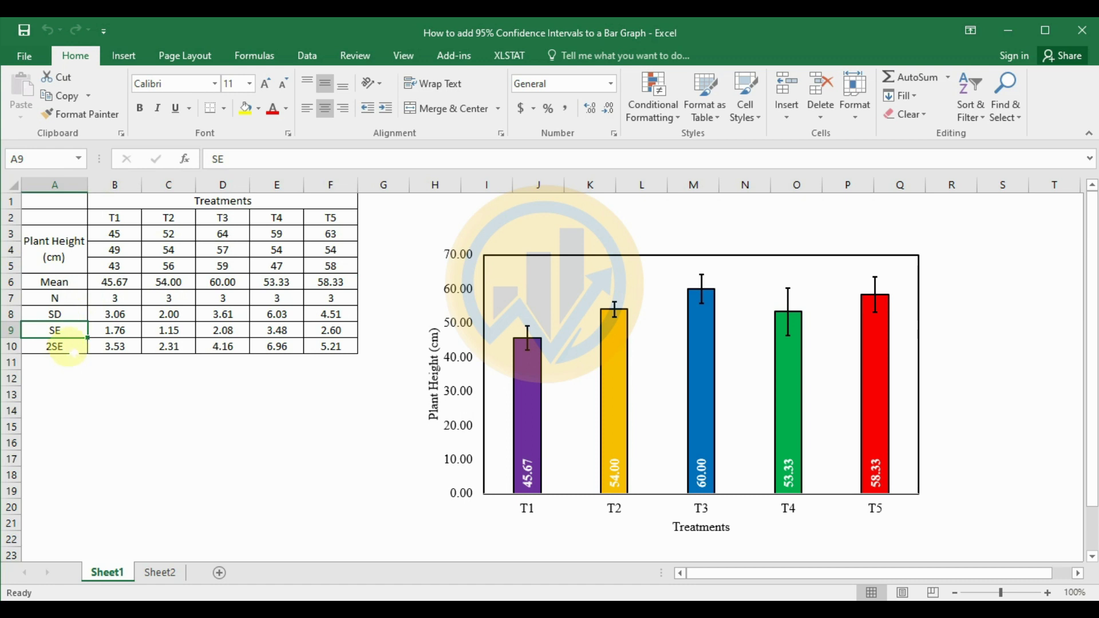
click(74, 351)
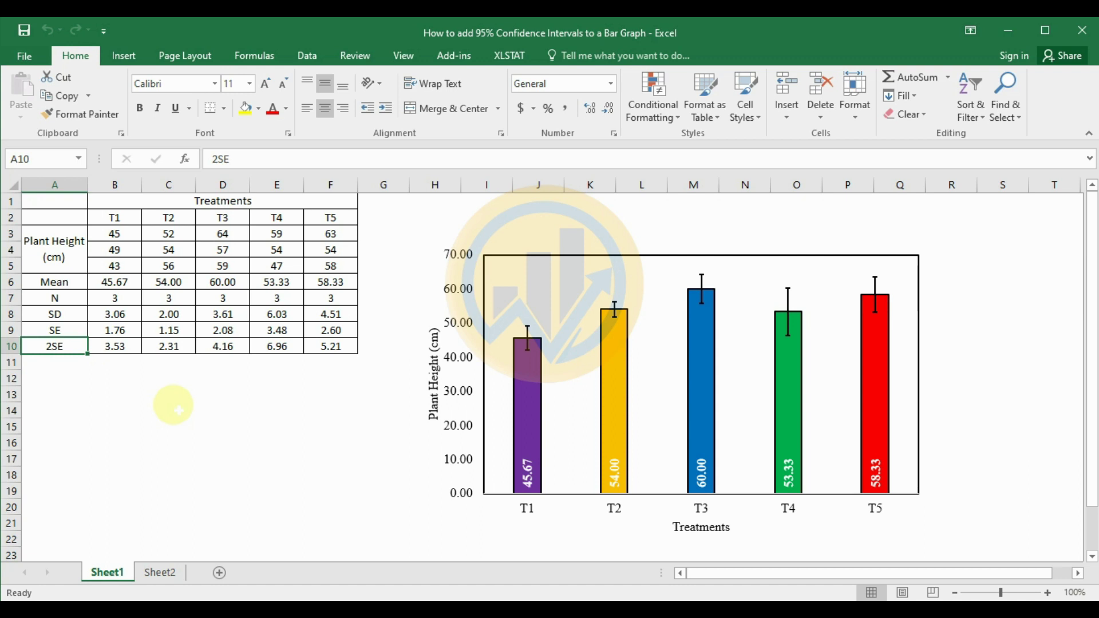
click(72, 330)
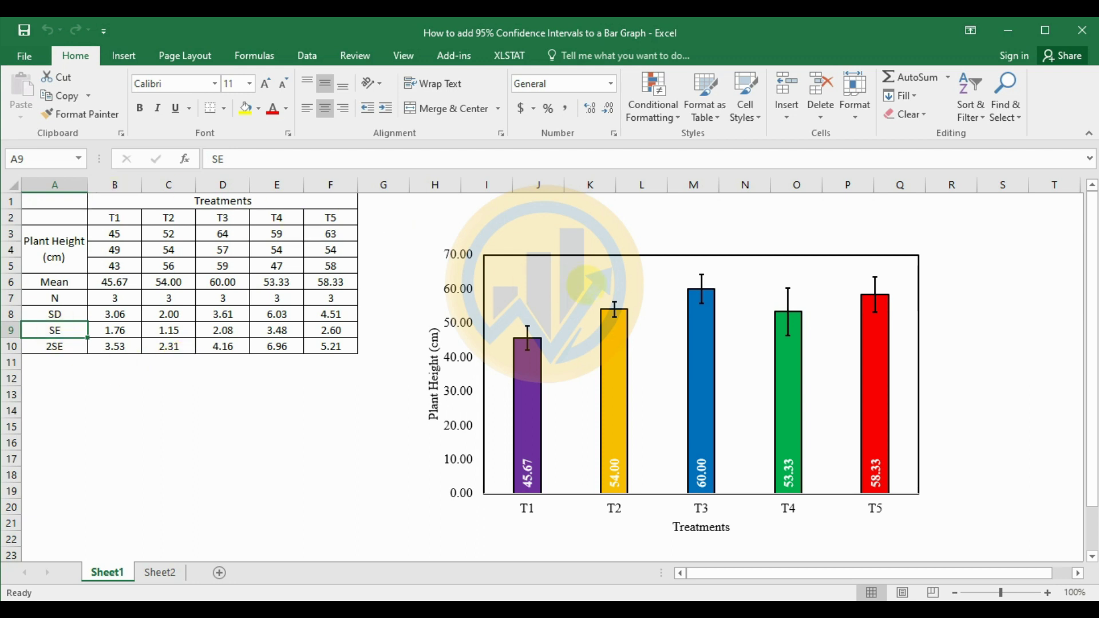
On Sheet2, enter =AVERAGE(B3:B5) in B6 for the T1 mean
click(165, 577)
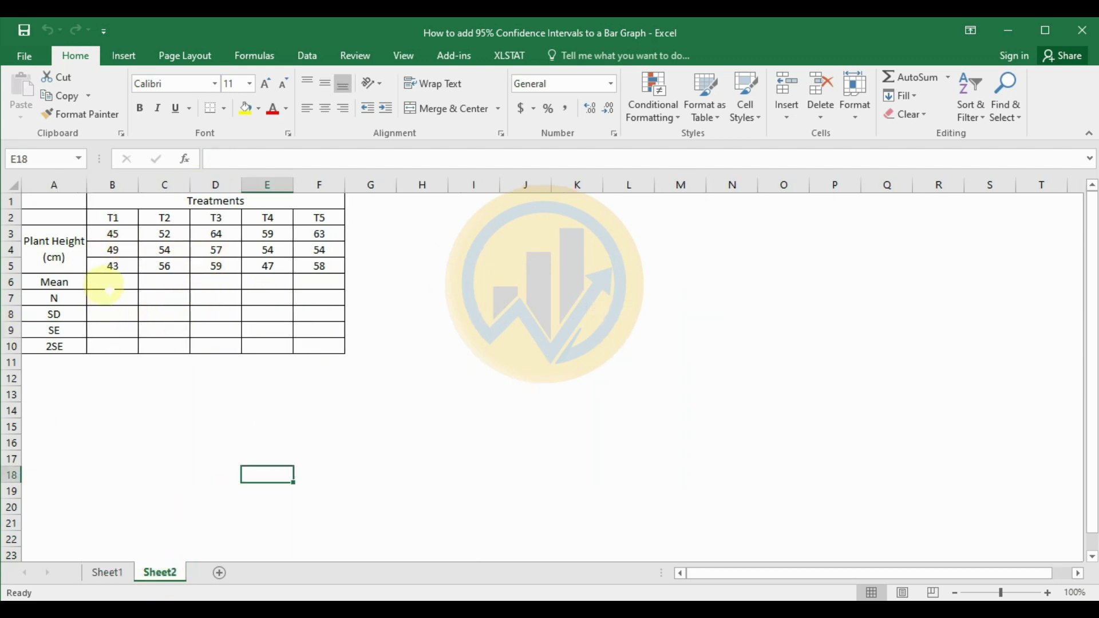
click(110, 290)
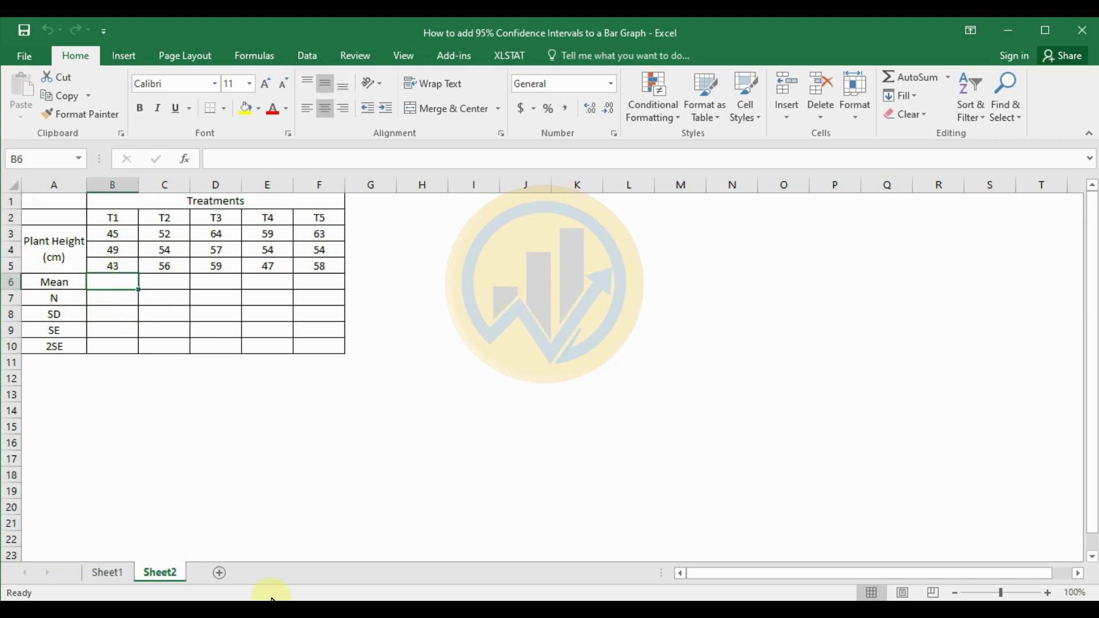
text(=a)
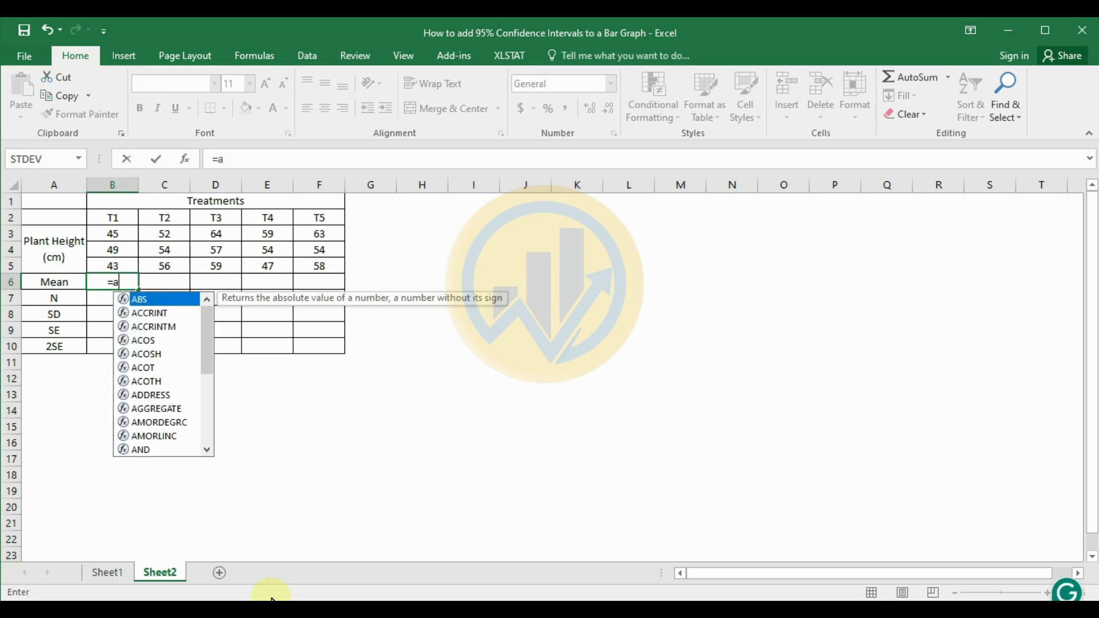
text(ver)
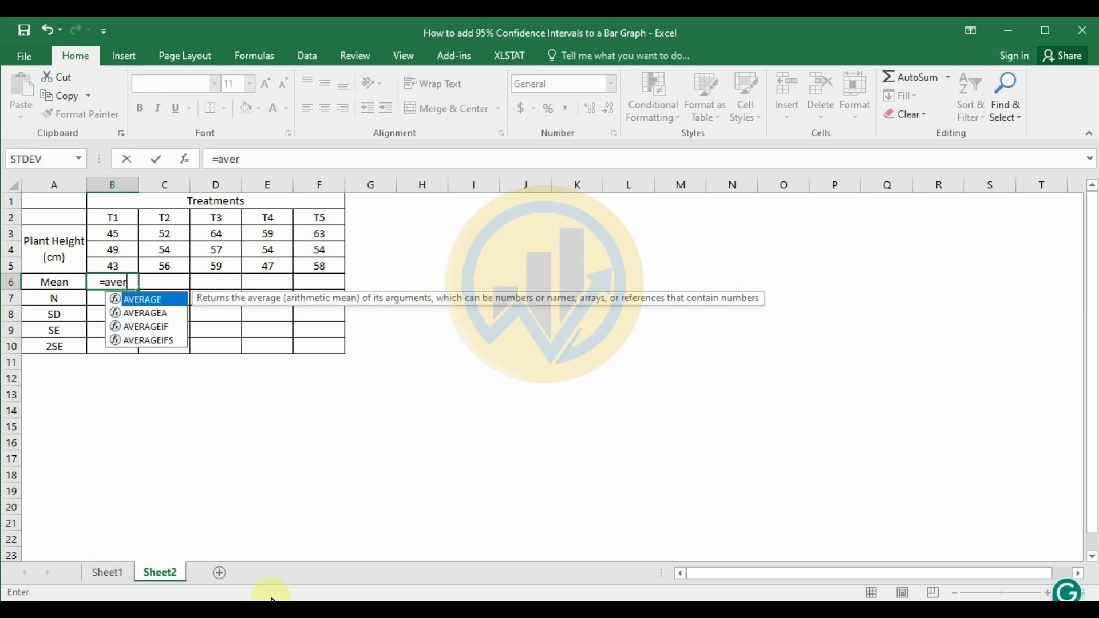
text(age()
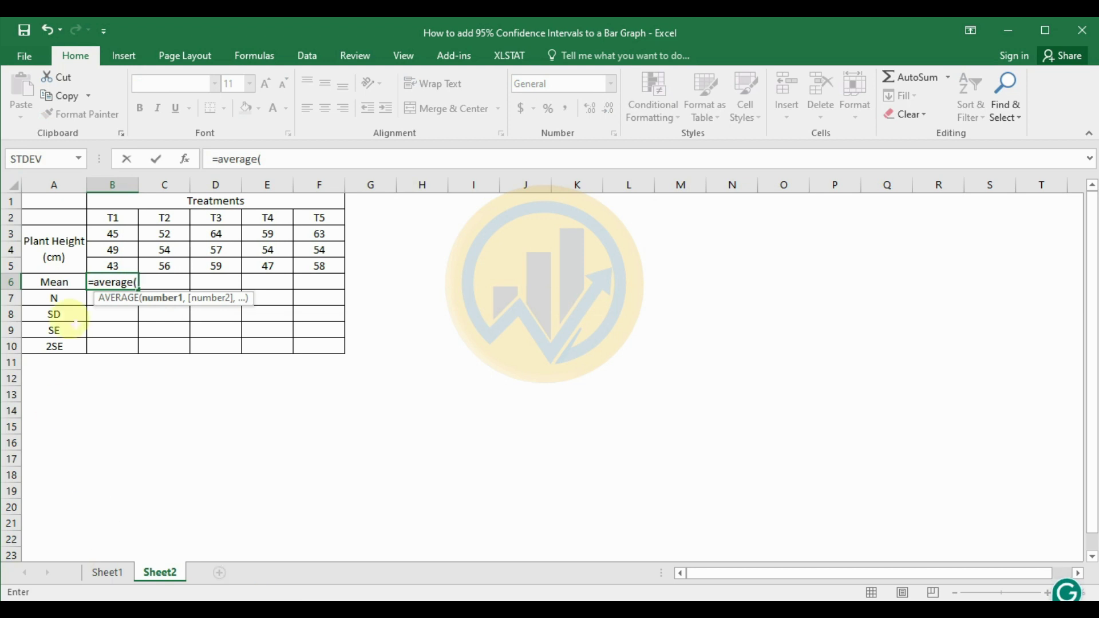
drag(126, 238, 127, 265)
text())
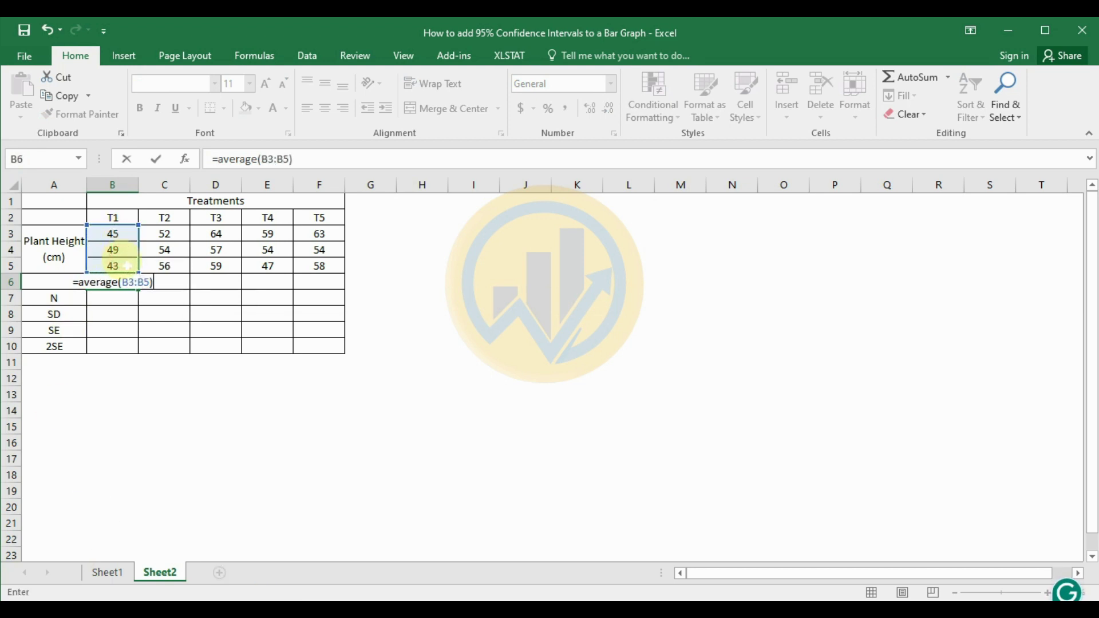
key(Return)
Fill the mean formula across to F6 and show the means to two decimals
click(113, 282)
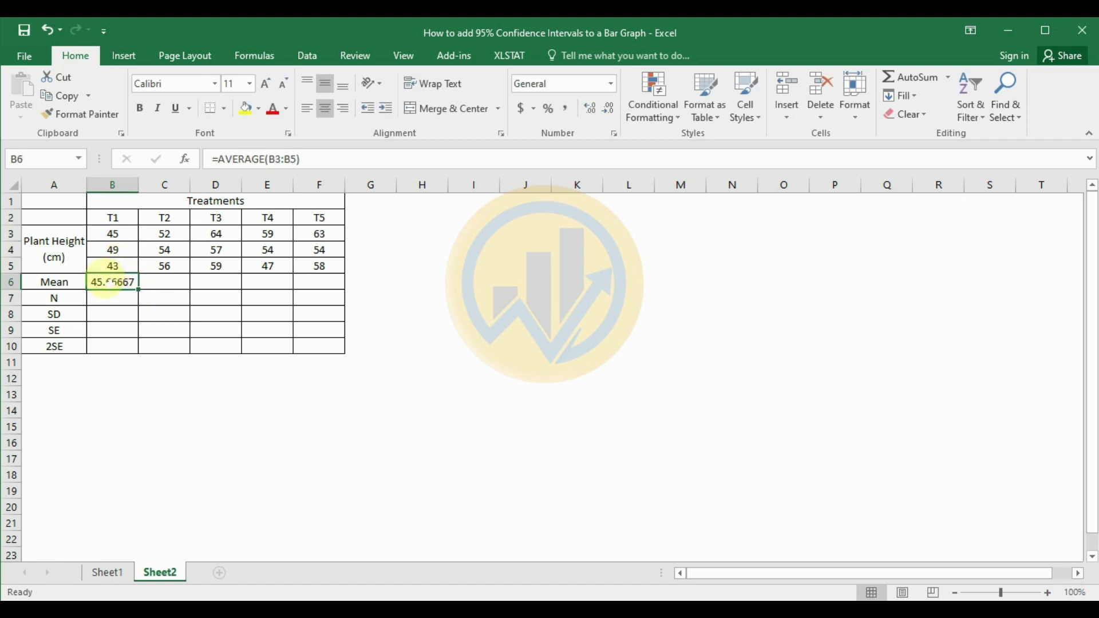
drag(138, 290, 332, 289)
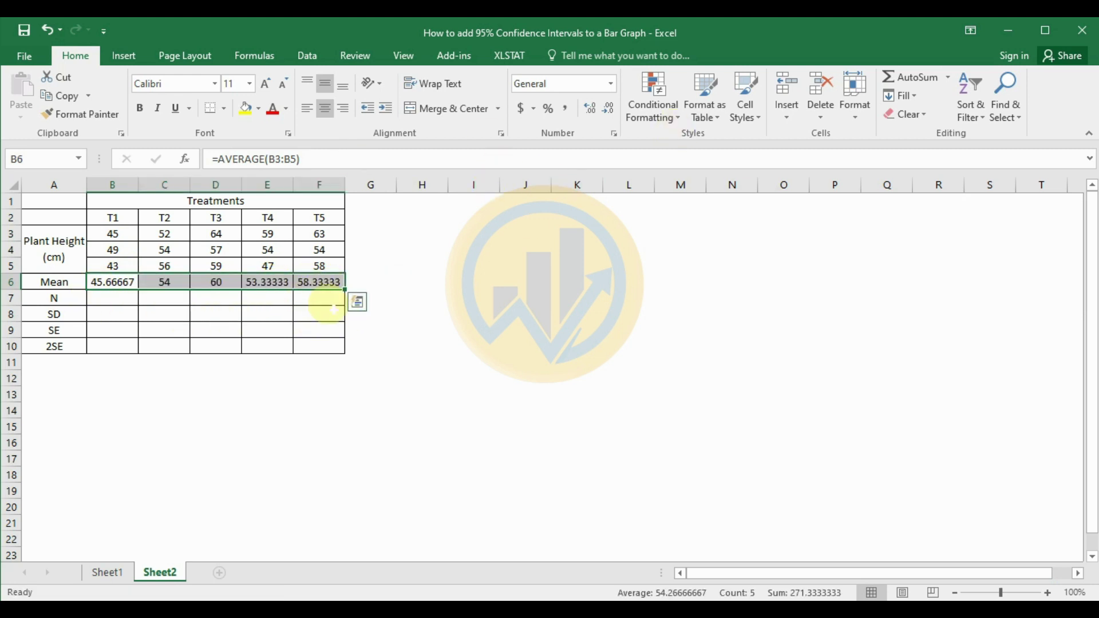
click(611, 109)
click(611, 109)
click(611, 109)
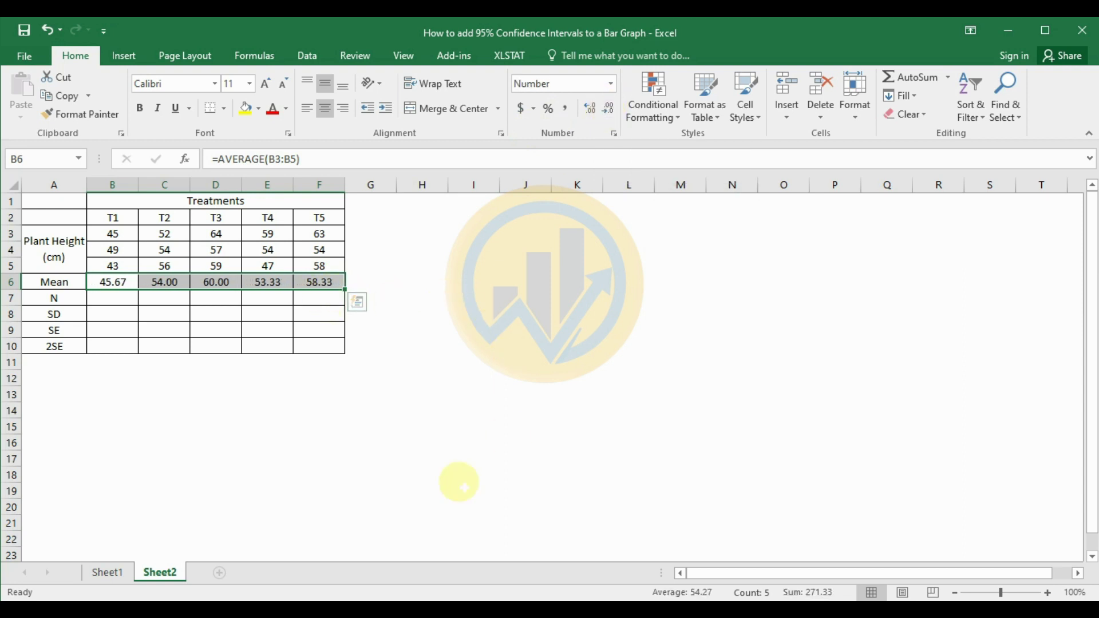
click(118, 299)
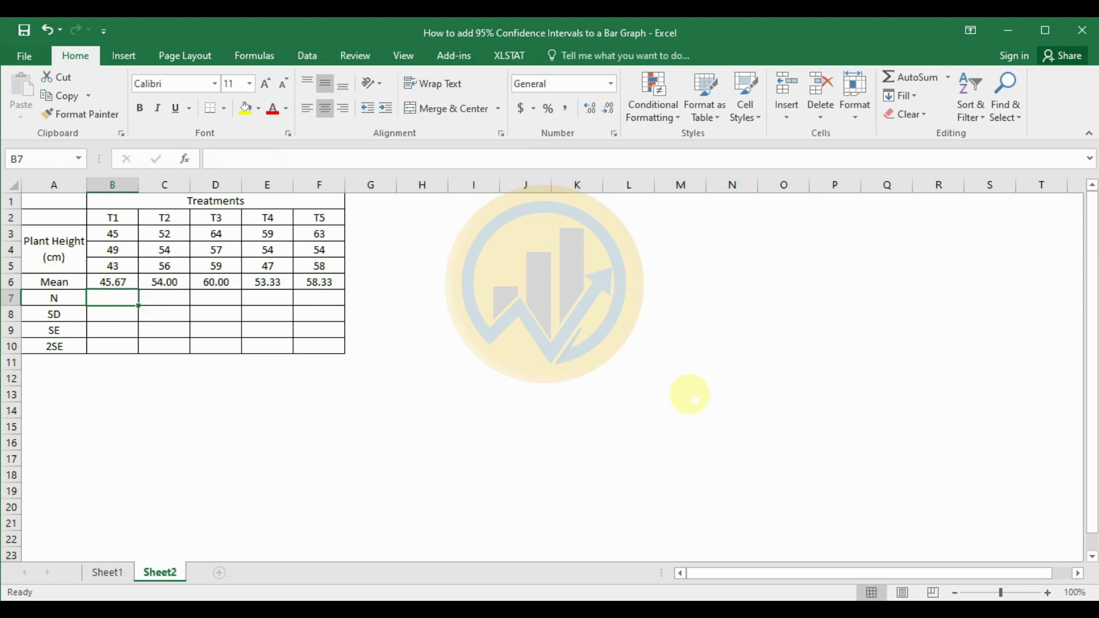
Enter =COUNT(B3:B5) in B7 and fill it across to F7, giving N of 3
text(=count)
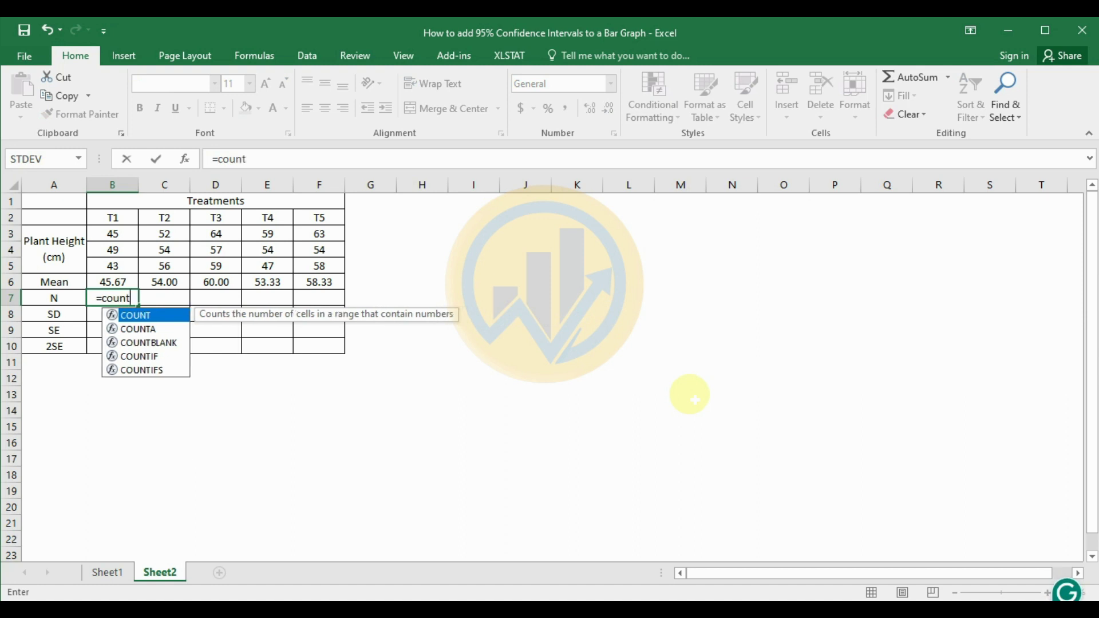
text(()
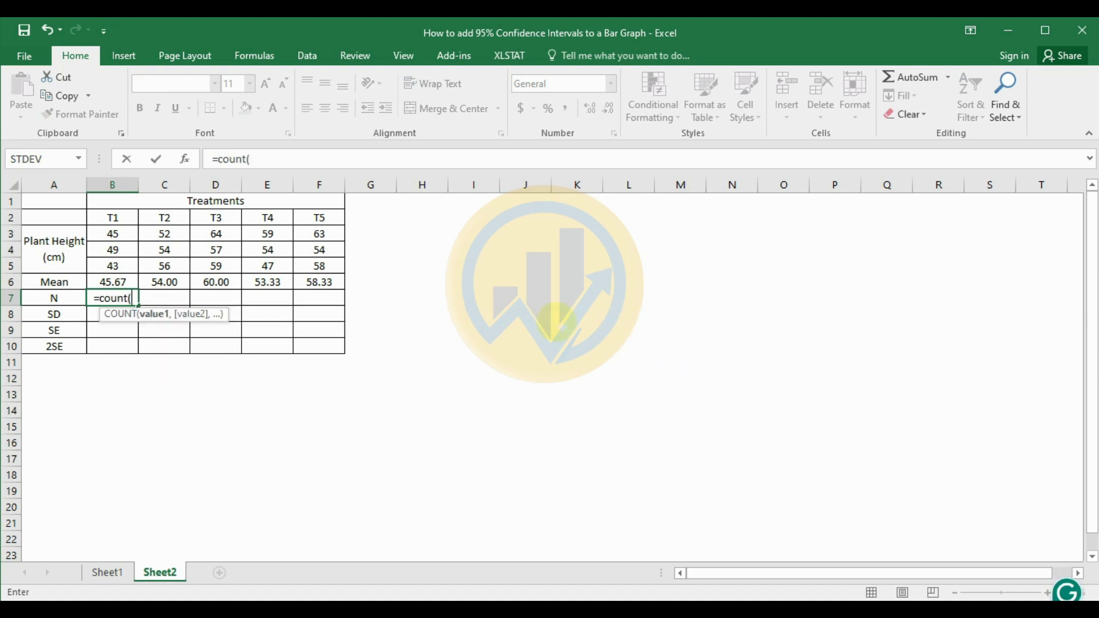
drag(113, 233, 120, 266)
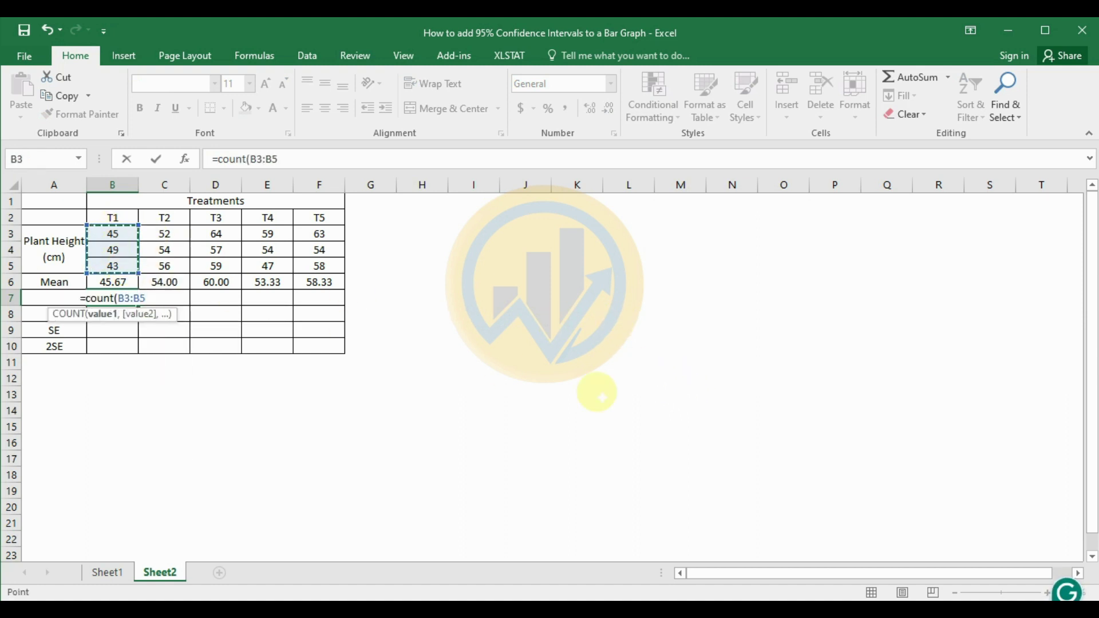
text())
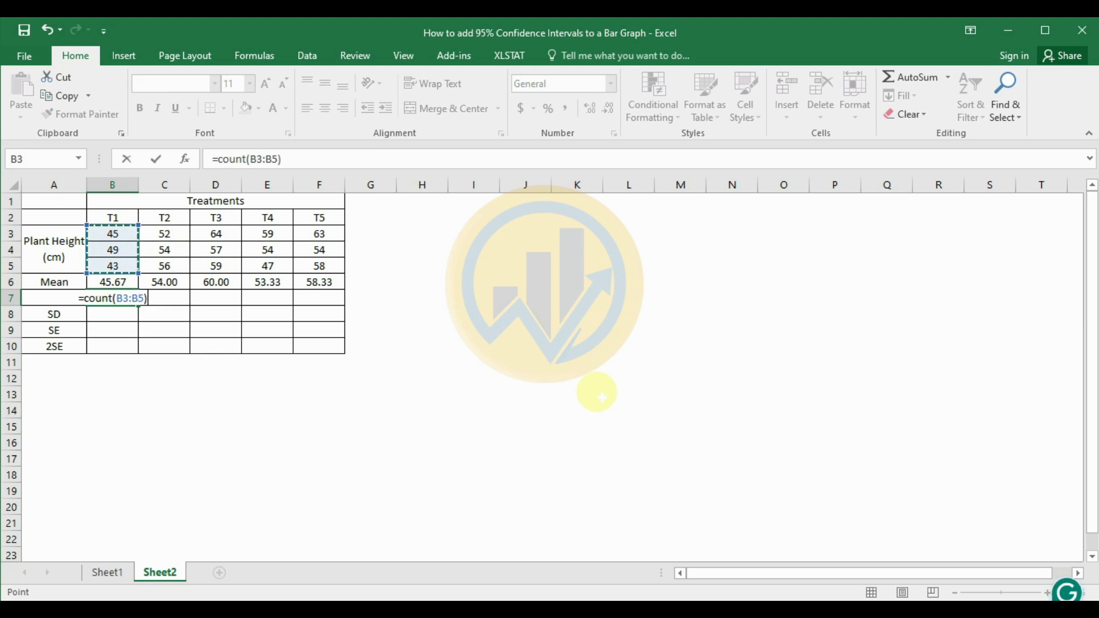
key(Return)
click(135, 299)
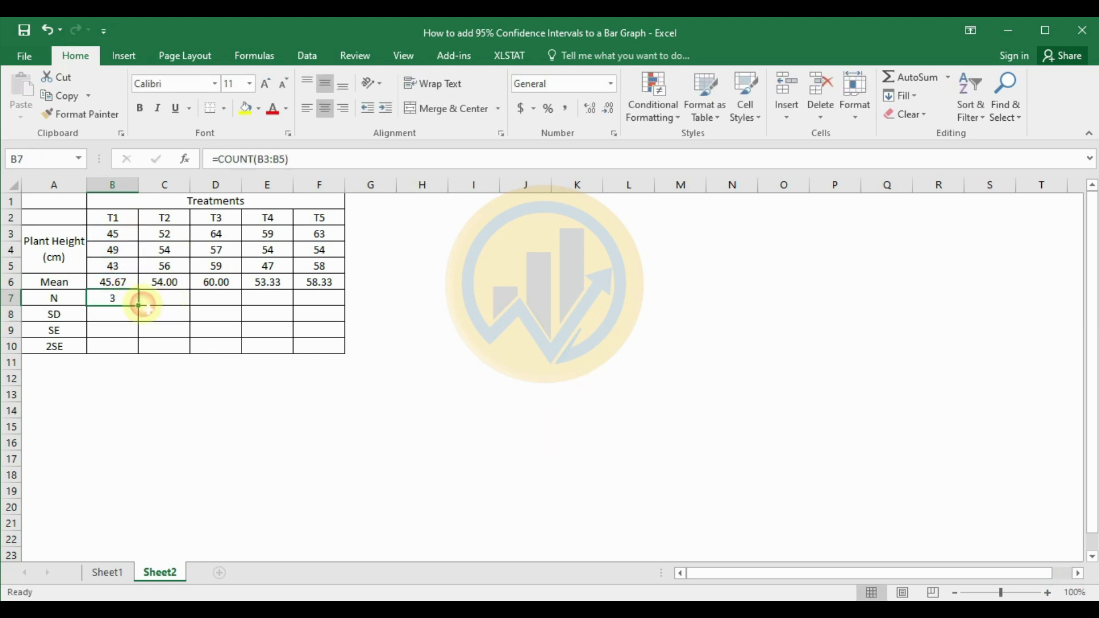
drag(139, 305, 319, 301)
Enter =STDEV(B3:B5) in B8 for the T1 standard deviation
click(117, 321)
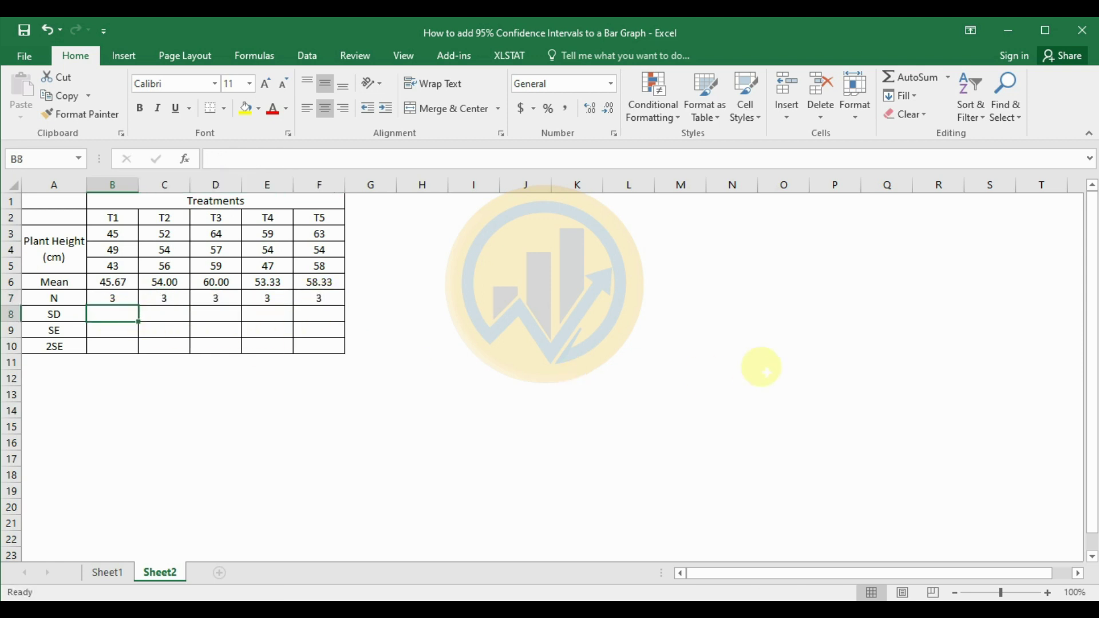
text(+)
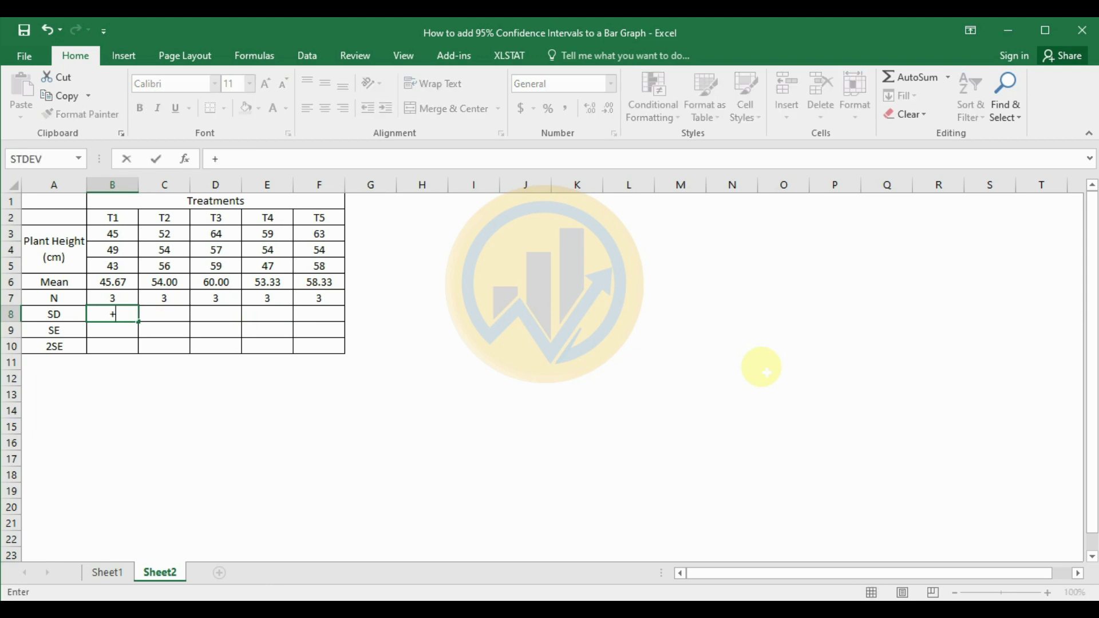
key(Escape)
text(=s)
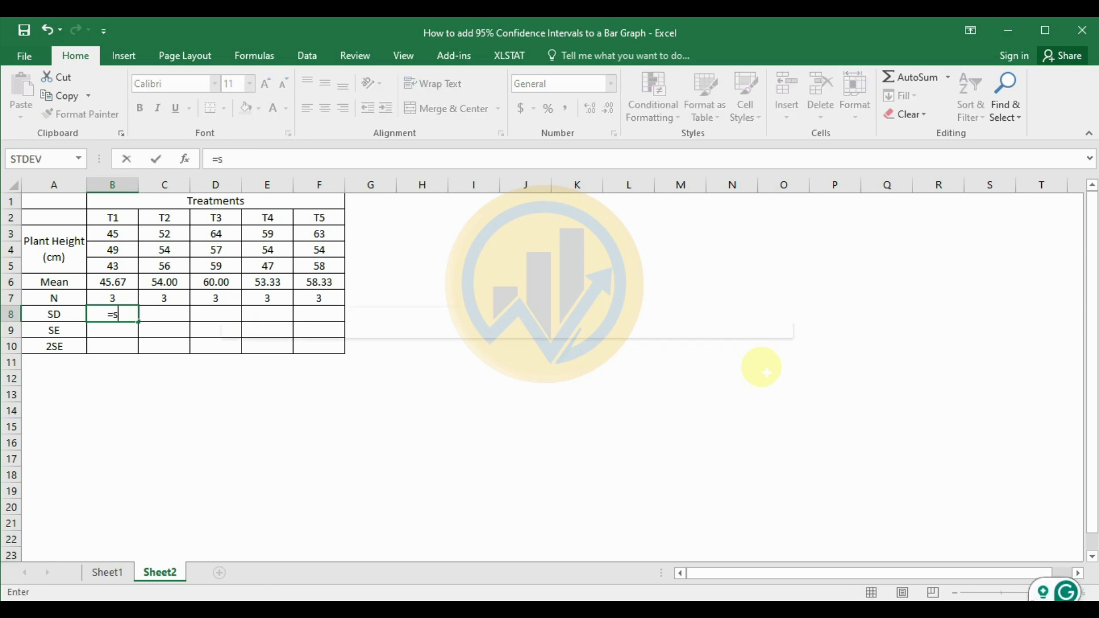
text(td)
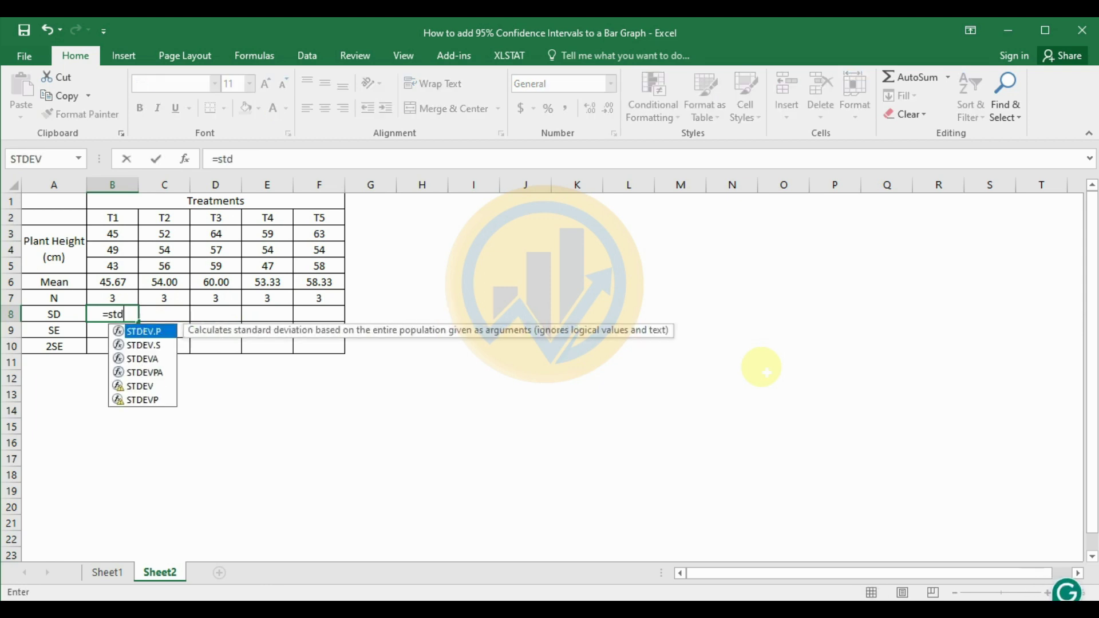
text(ev()
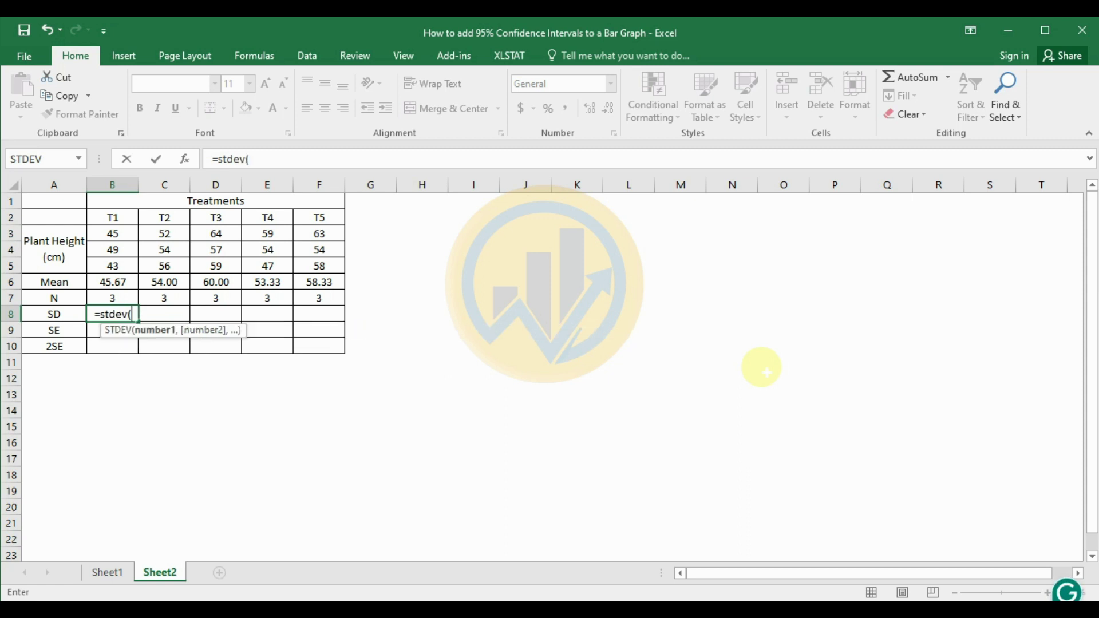
click(108, 263)
drag(108, 263, 113, 233)
text())
key(Return)
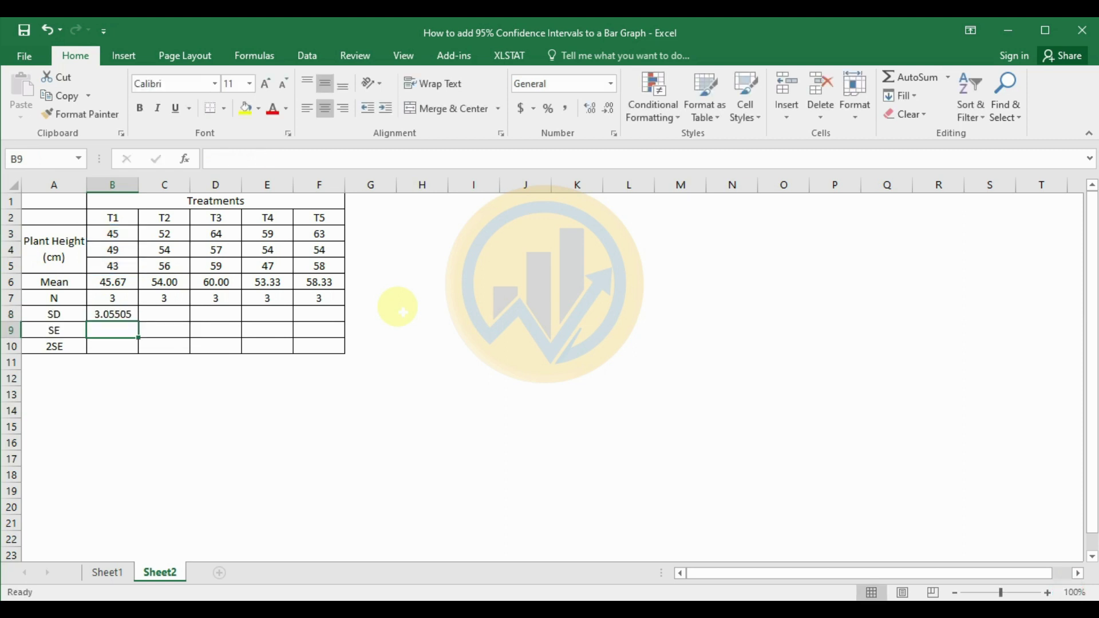
Fill the SD formula across to F8 and show two decimals (3.06, 2.00, 3.61, 6.03, 4.51)
click(114, 314)
drag(139, 322, 345, 320)
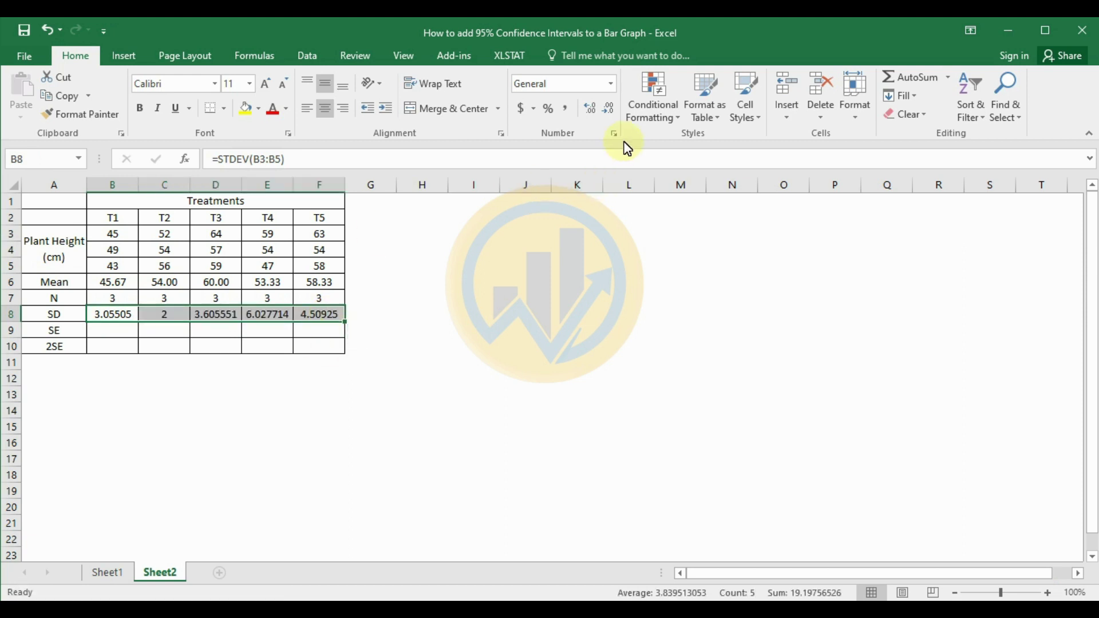
click(609, 108)
click(609, 108)
click(609, 107)
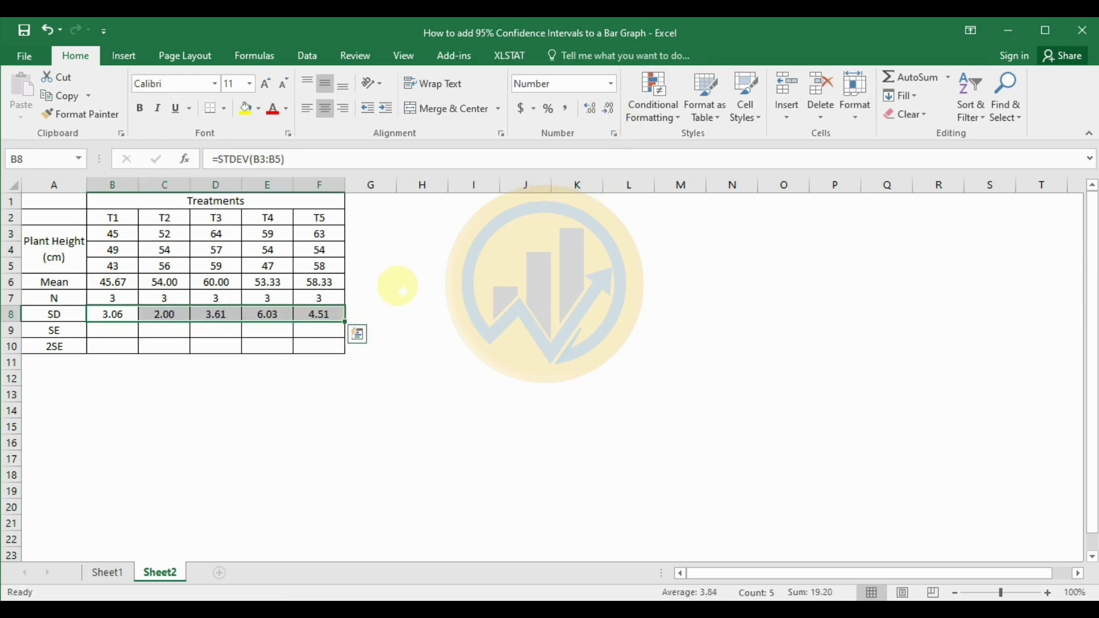
click(111, 333)
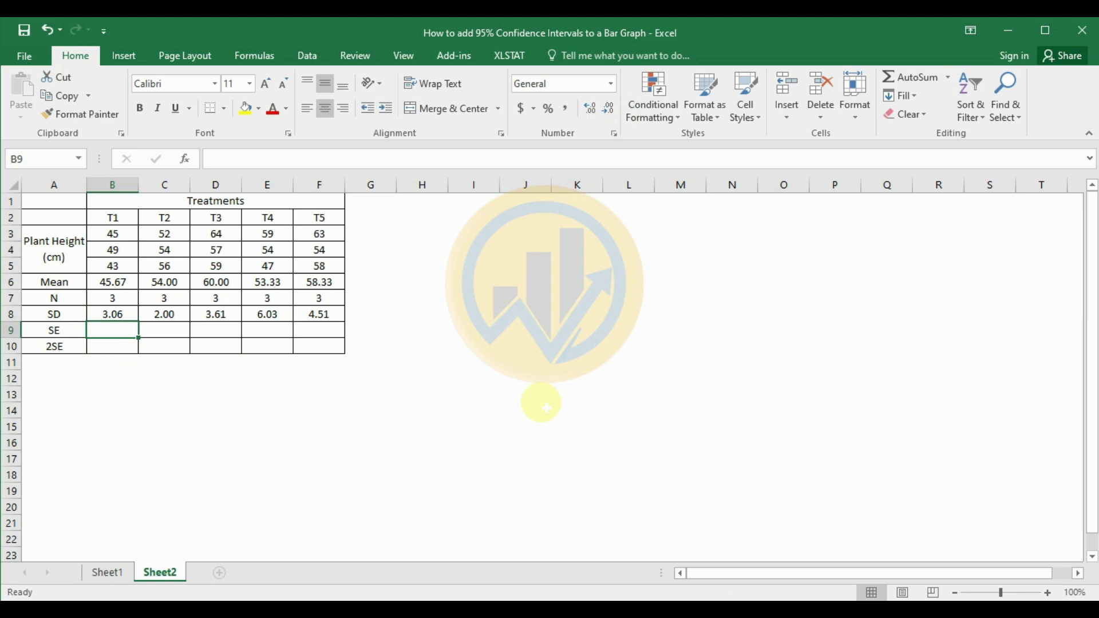
text(=)
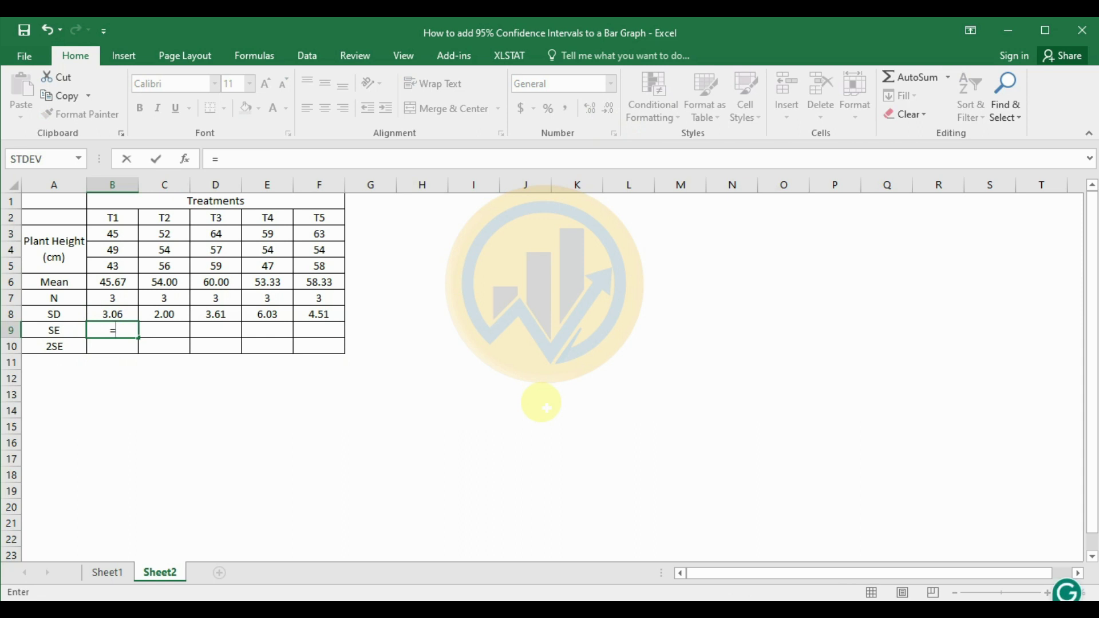
text(()
Enter =(B8)/(SQRT(B7)) in B9 for the T1 standard error
click(110, 314)
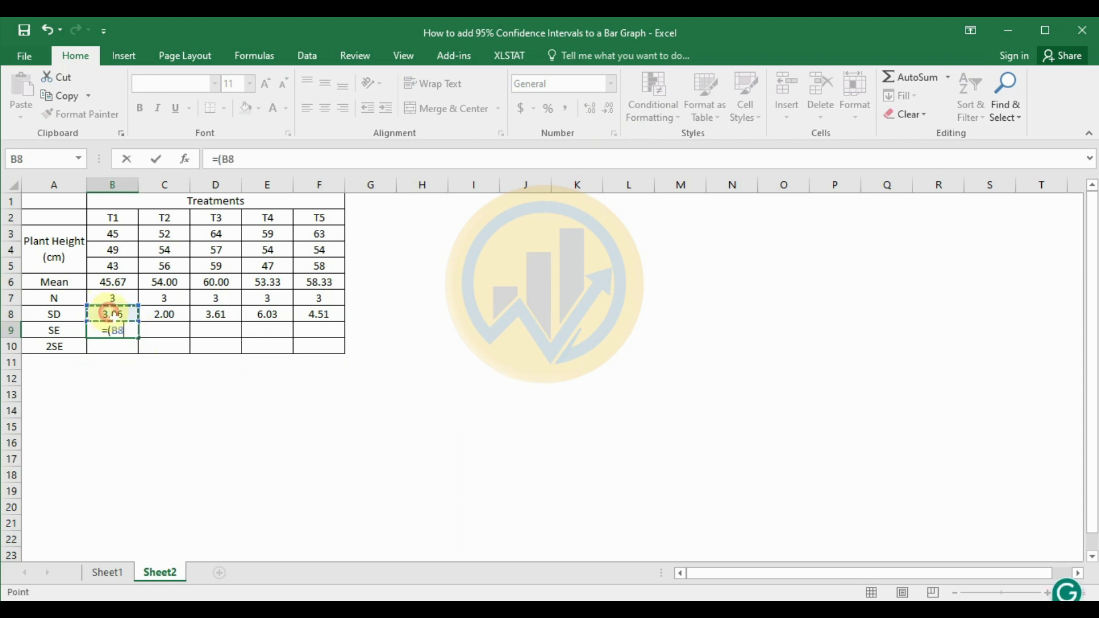
text()/)
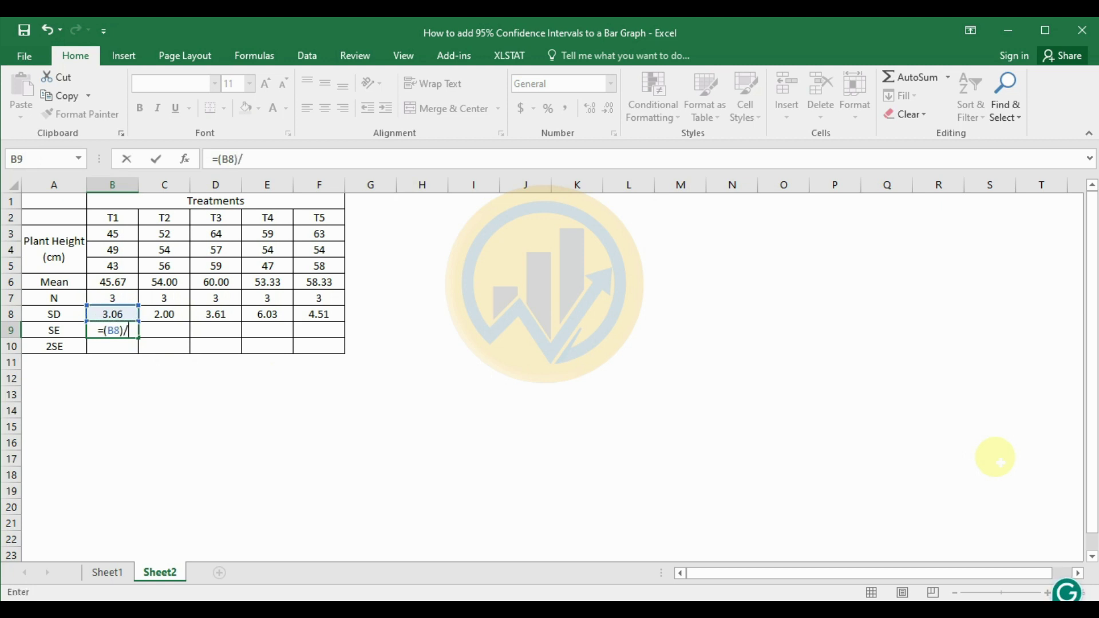
text(()
text(SQ)
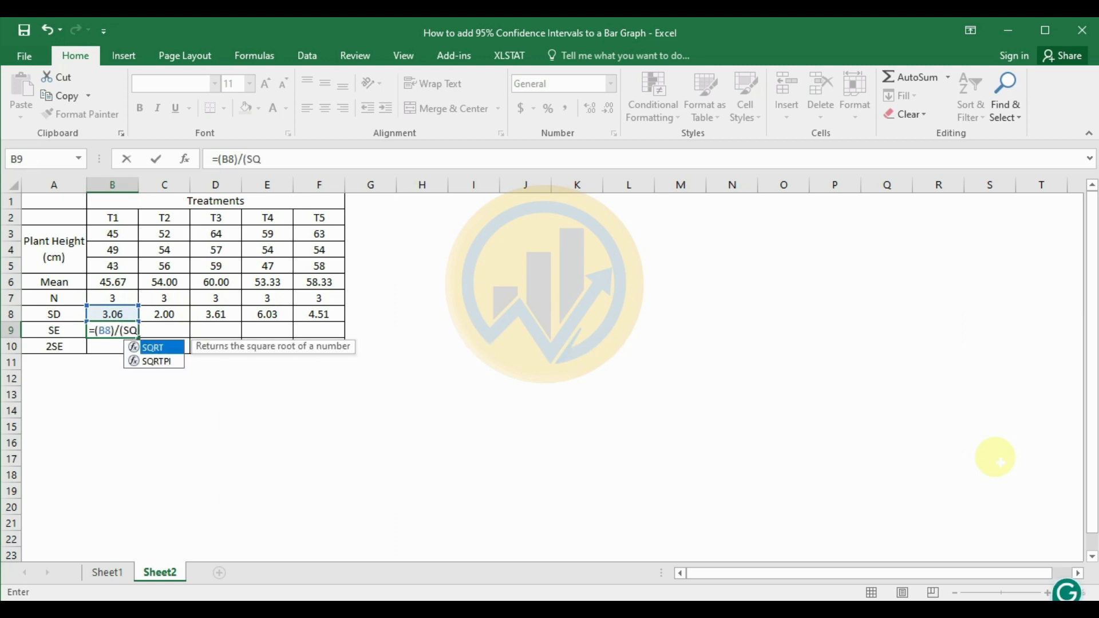
text(RT)
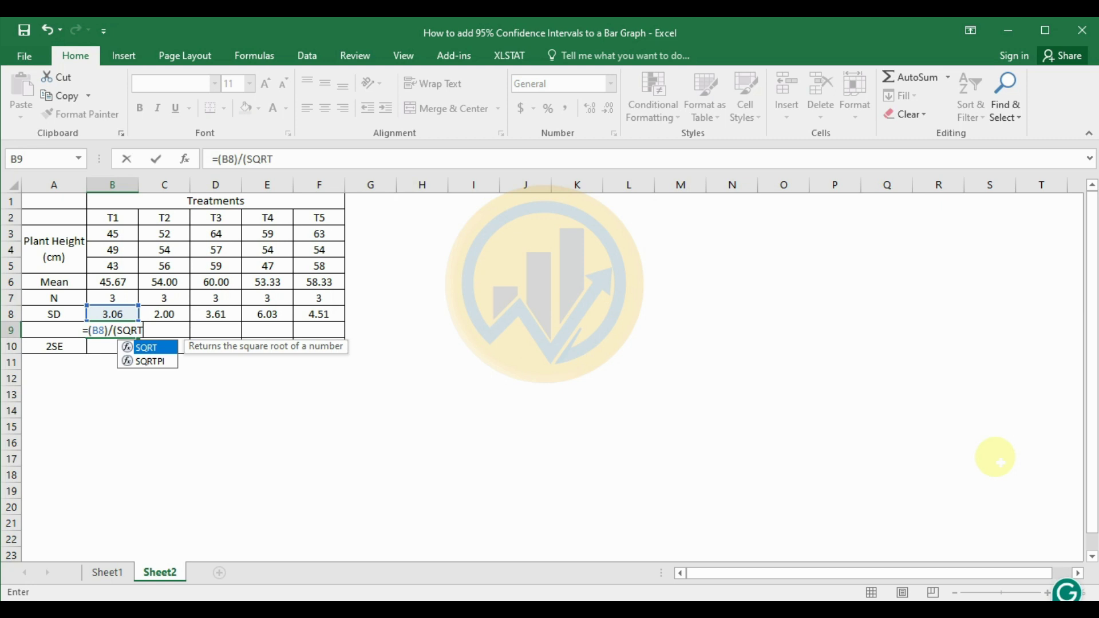
text(()
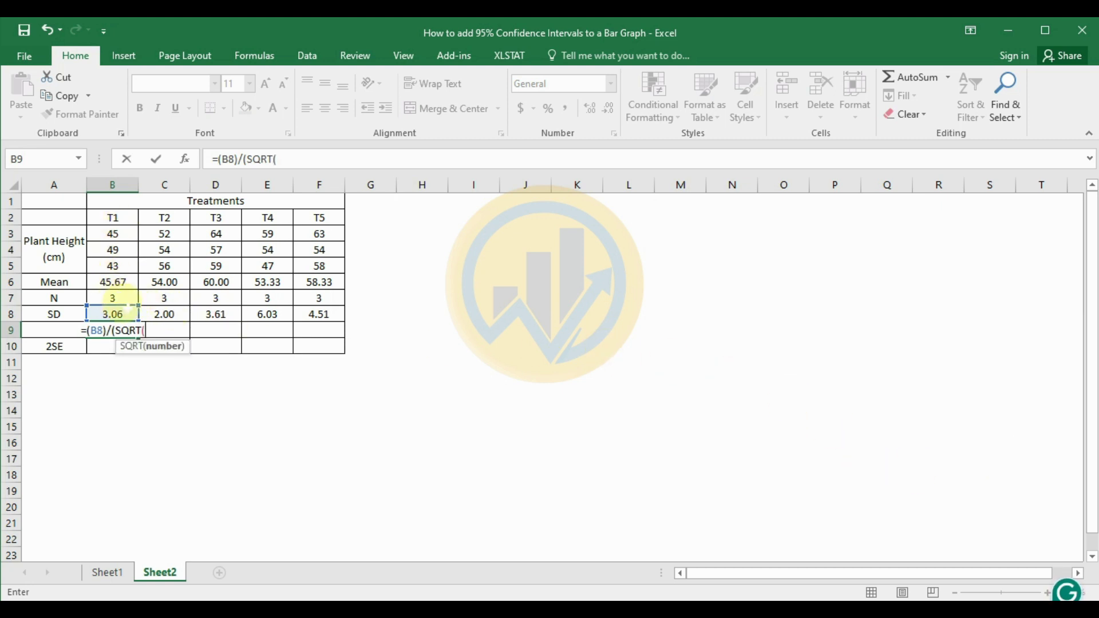
click(123, 299)
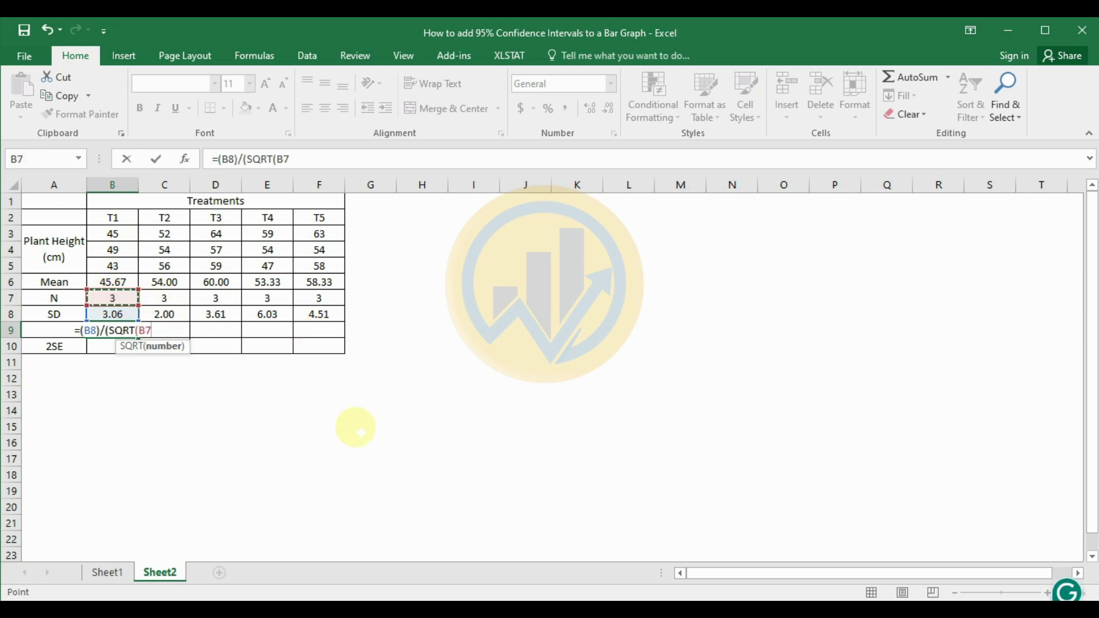
text())
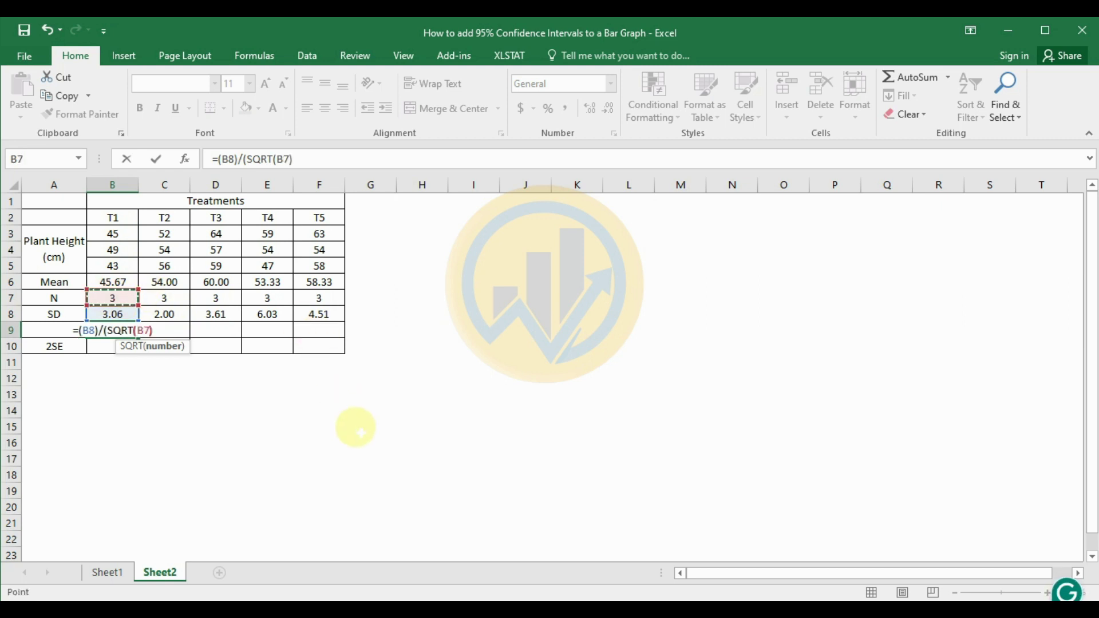
text())
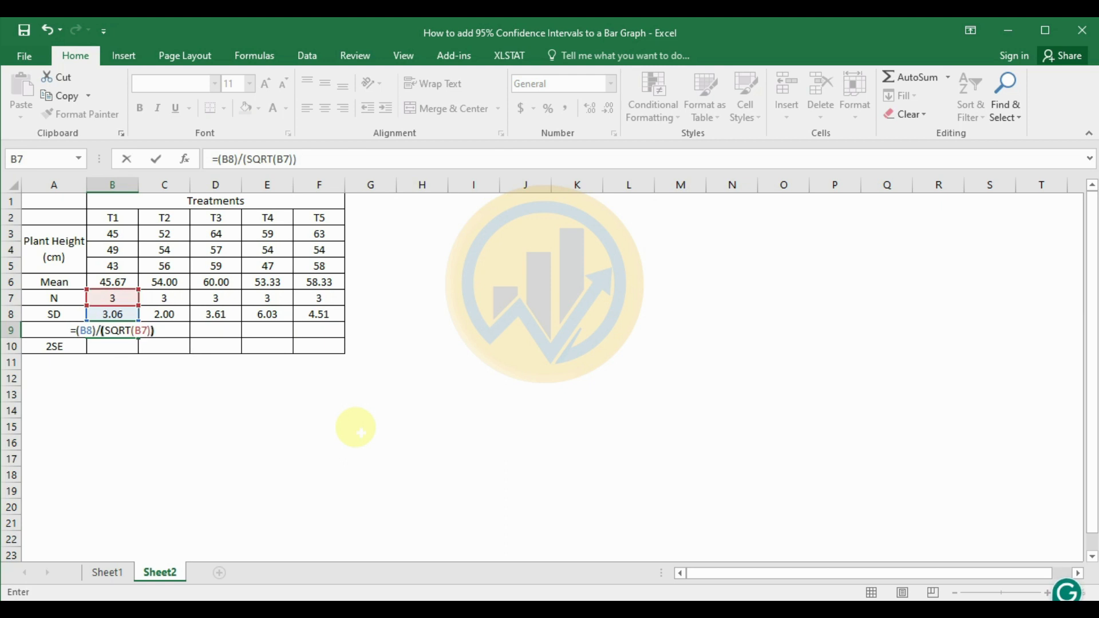
key(Return)
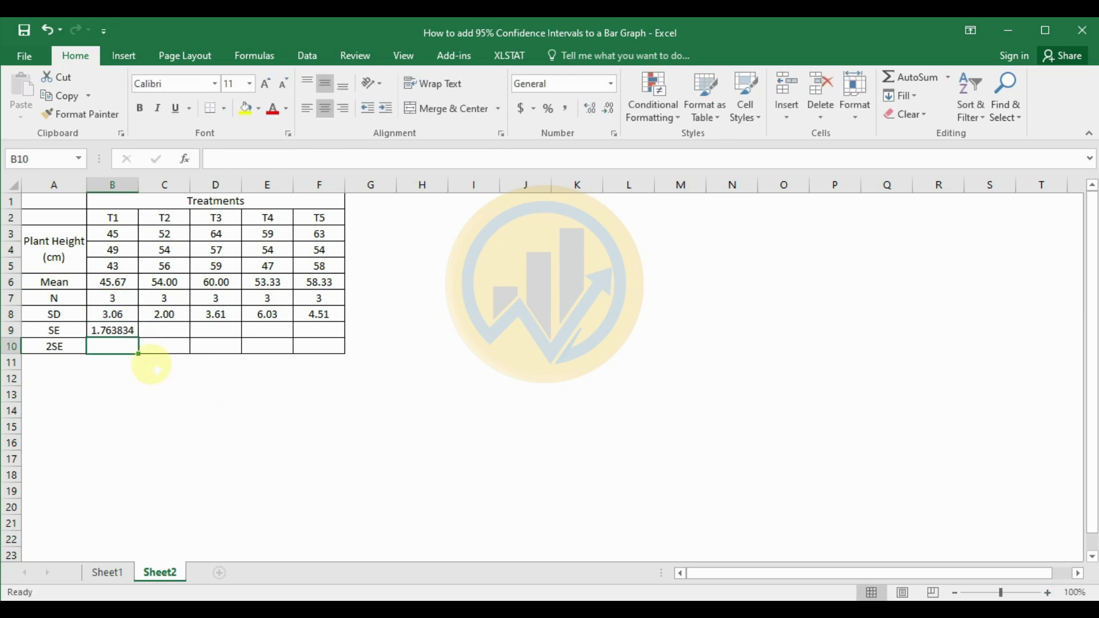
Fill the SE formula across to F9 and show two decimals (1.76, 1.15, 2.08, 3.48, 2.60)
click(120, 334)
drag(138, 339, 318, 336)
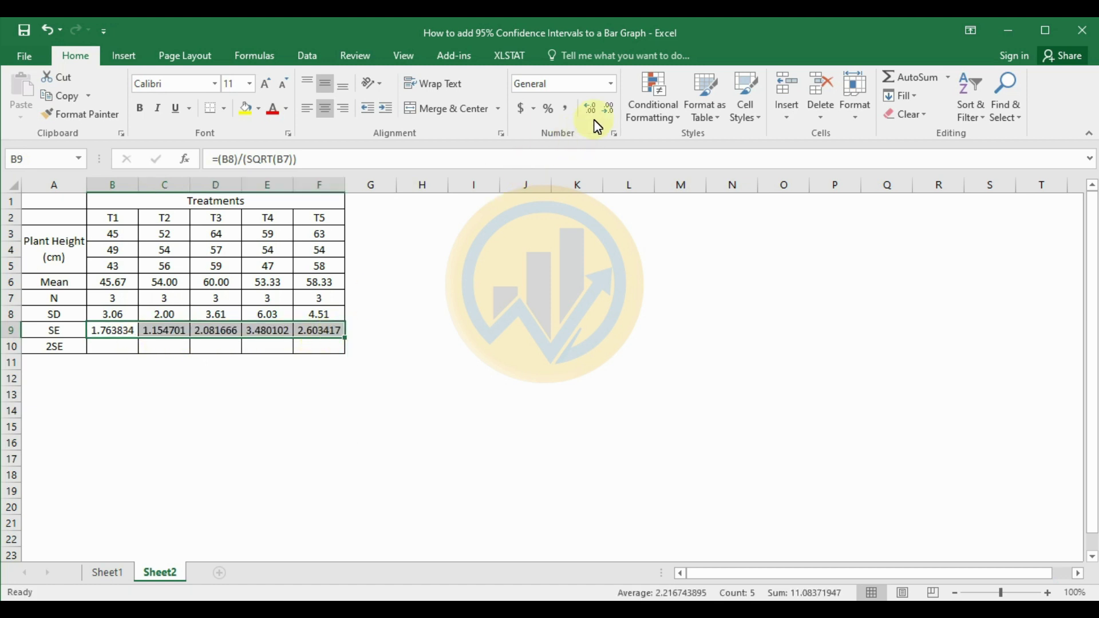
click(612, 111)
click(611, 111)
click(612, 111)
click(612, 111)
click(113, 346)
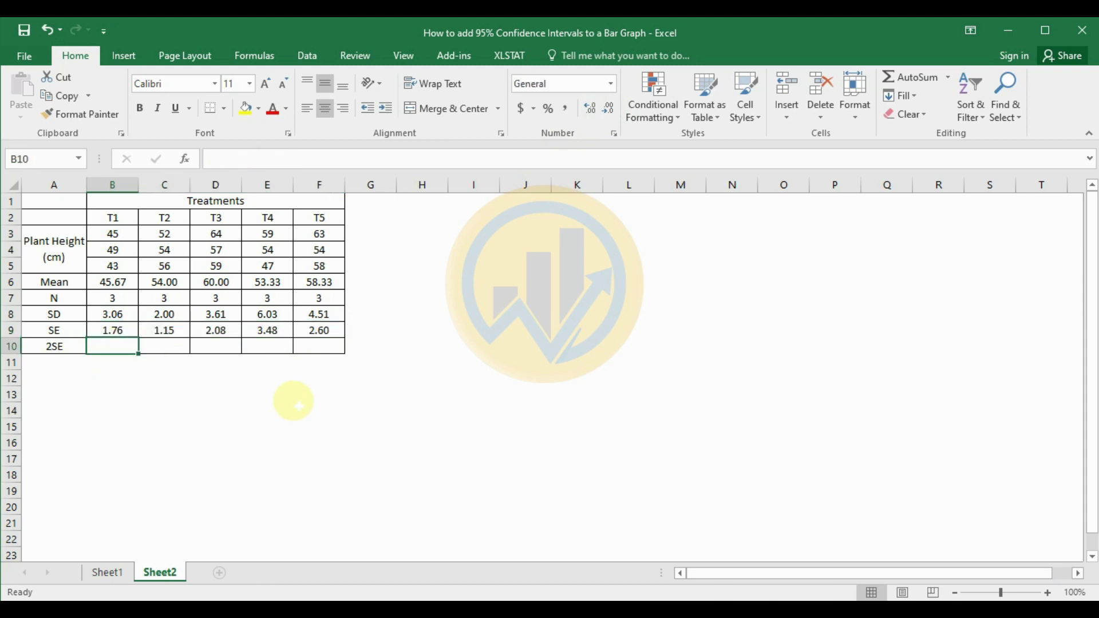
Enter =2*B9 in B10, fill to F10, and show two decimals (3.53, 2.31, 4.16, 6.96, 5.21)
text(=)
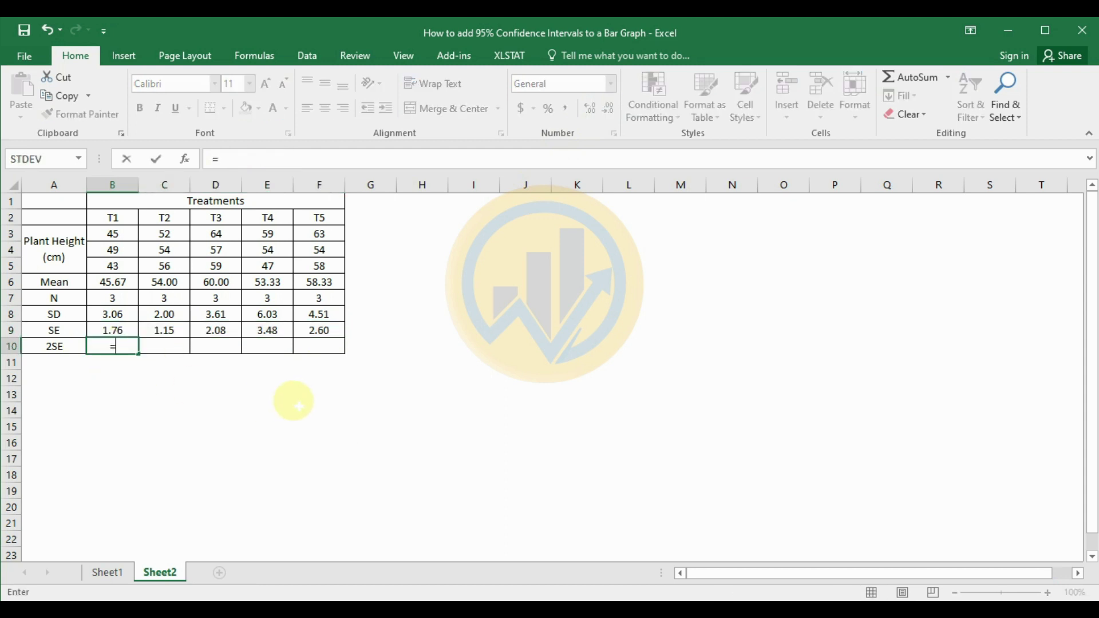
text(2*)
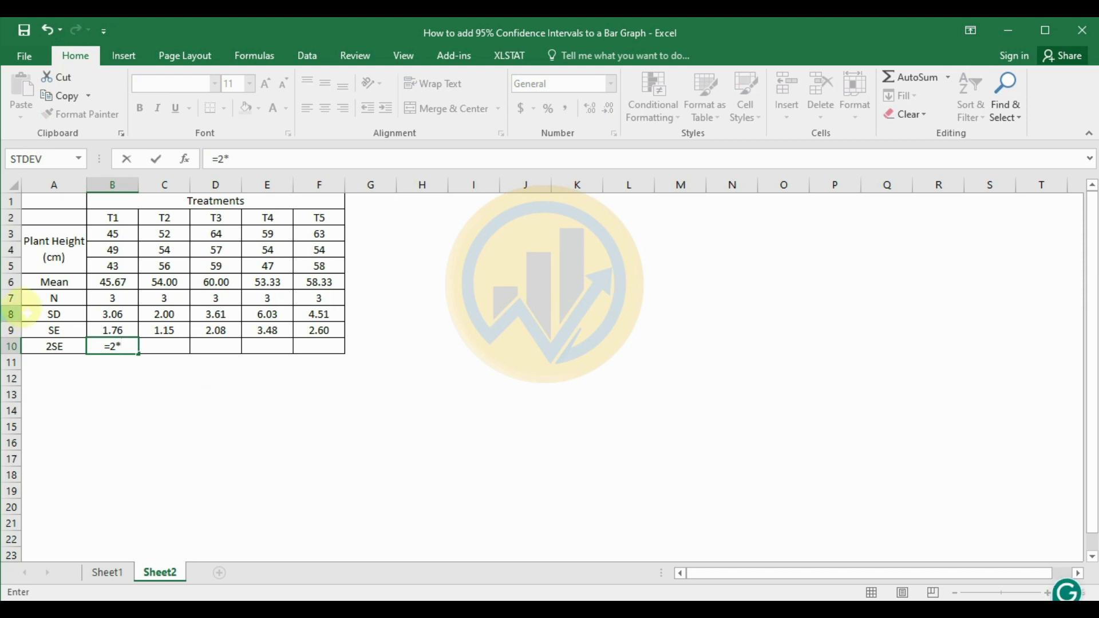
click(107, 332)
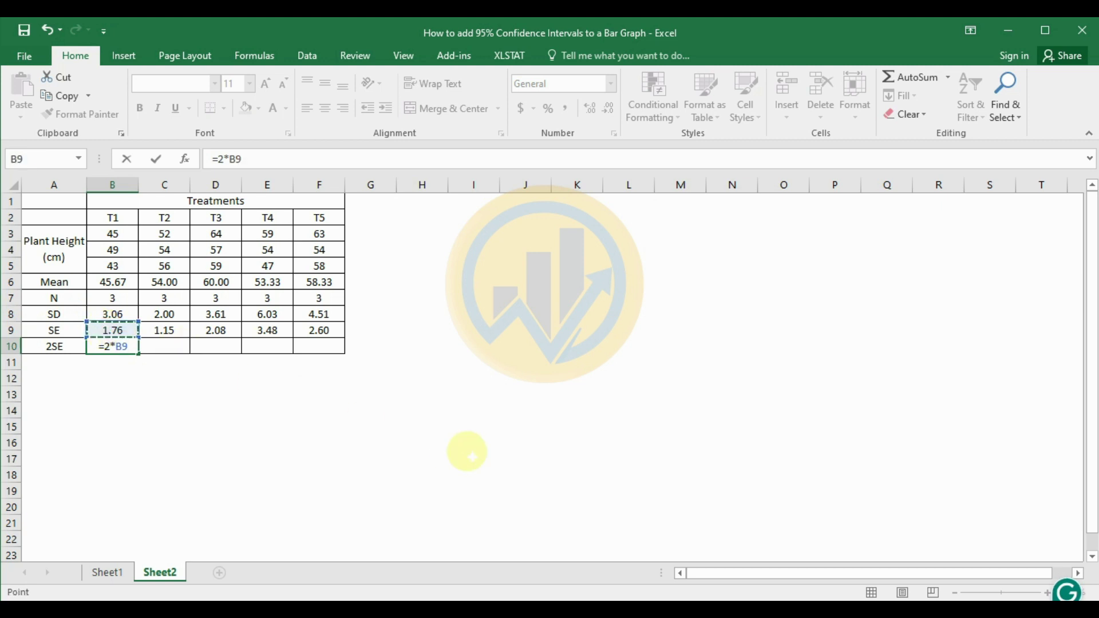
key(Return)
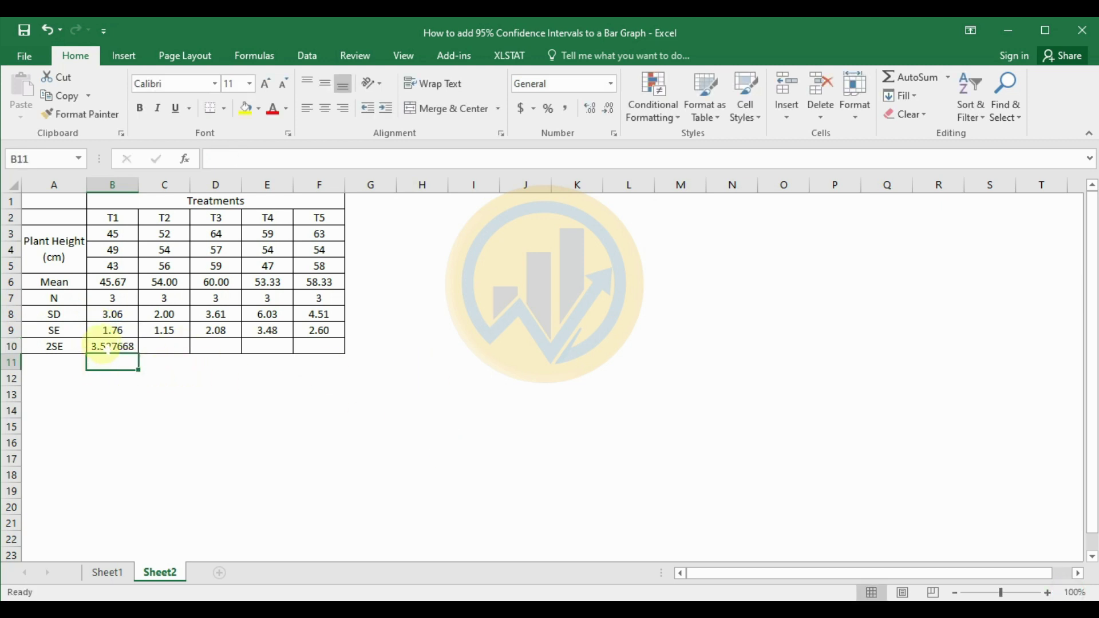
click(114, 346)
drag(138, 354, 343, 352)
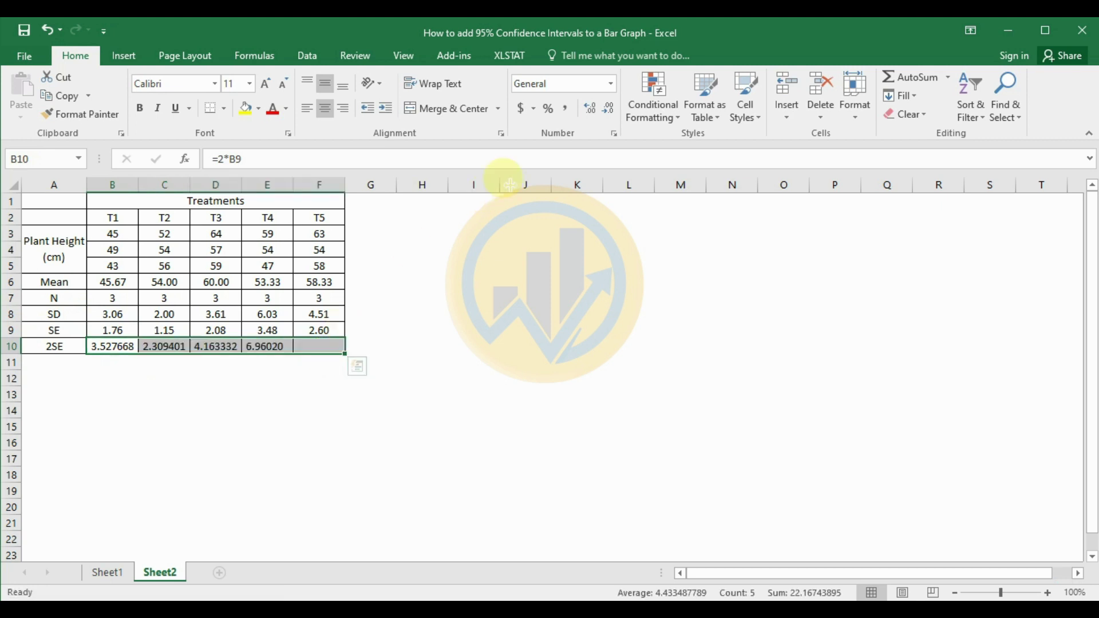
click(609, 109)
click(609, 109)
click(609, 109)
click(421, 440)
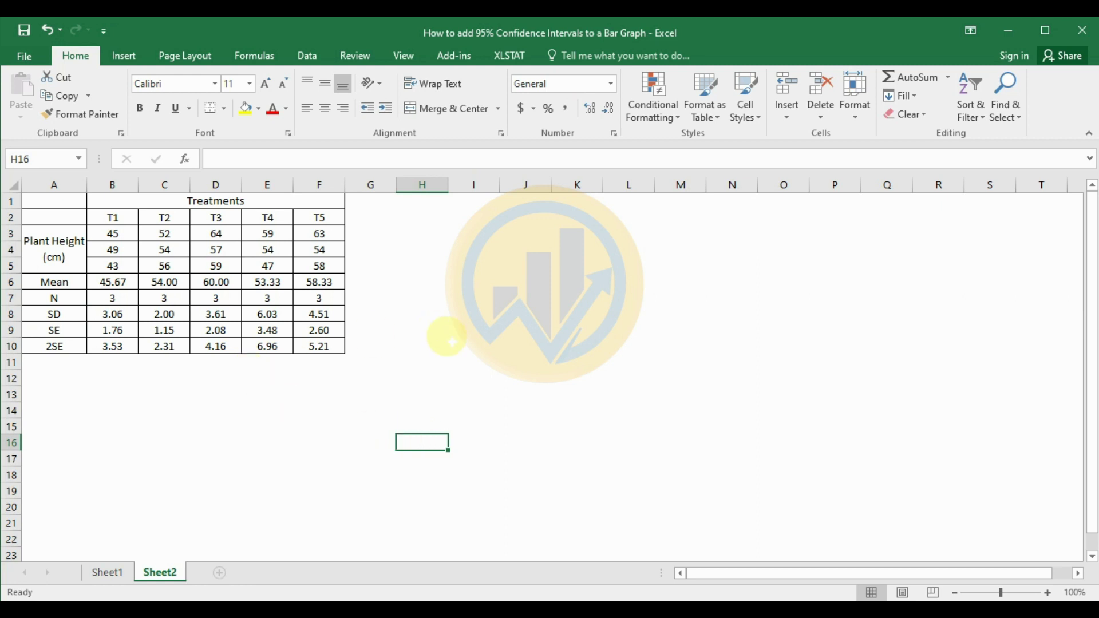
Insert an empty 2-D Clustered Column chart on Sheet2
click(127, 57)
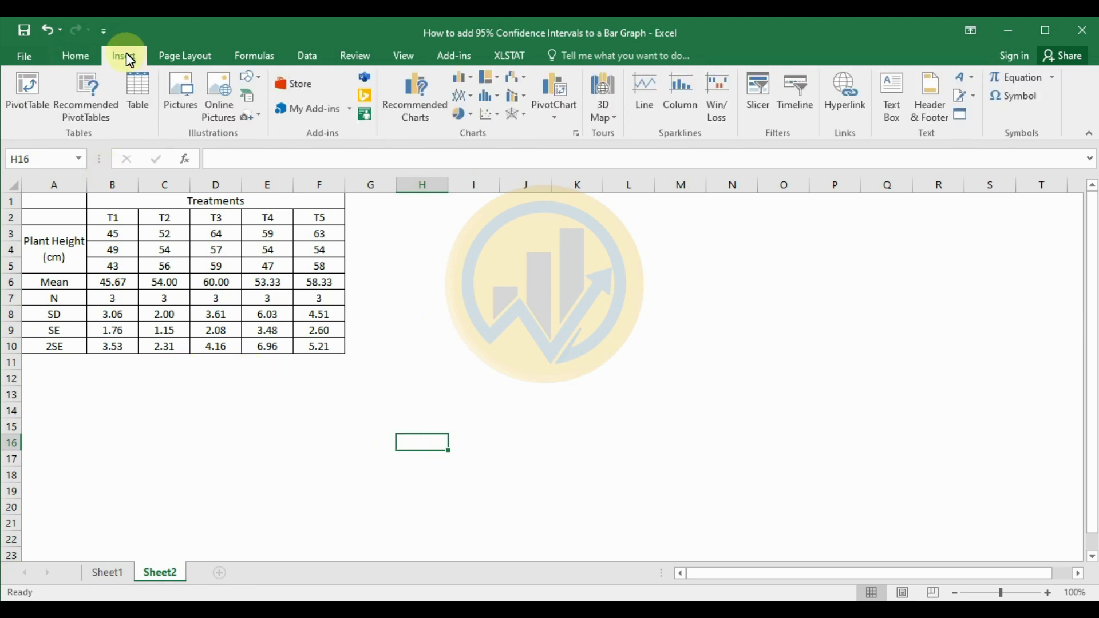
click(469, 83)
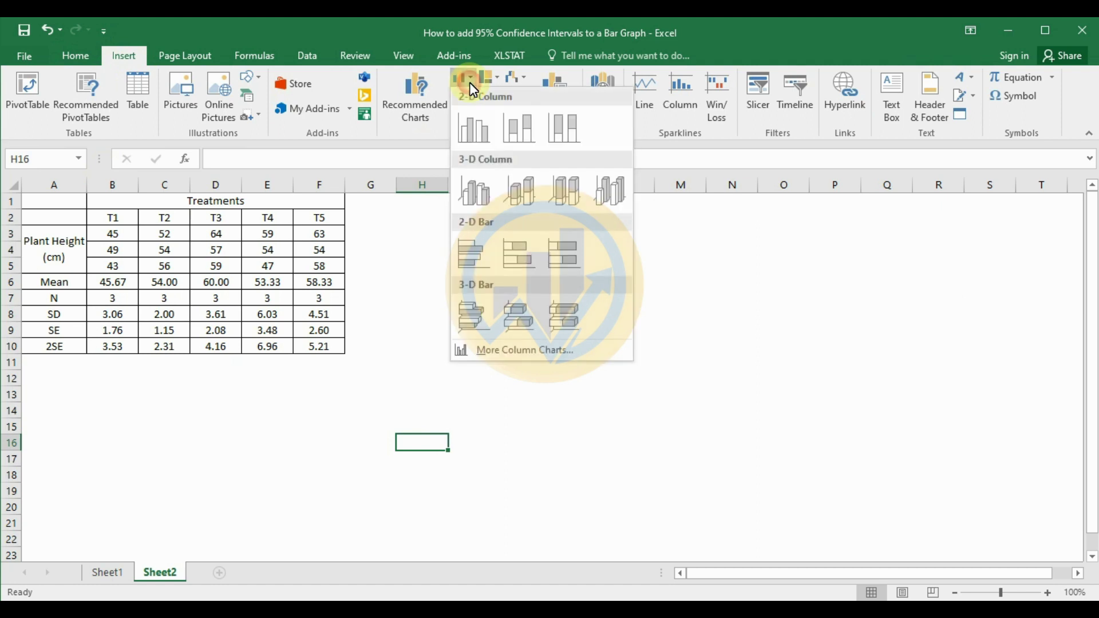
click(473, 128)
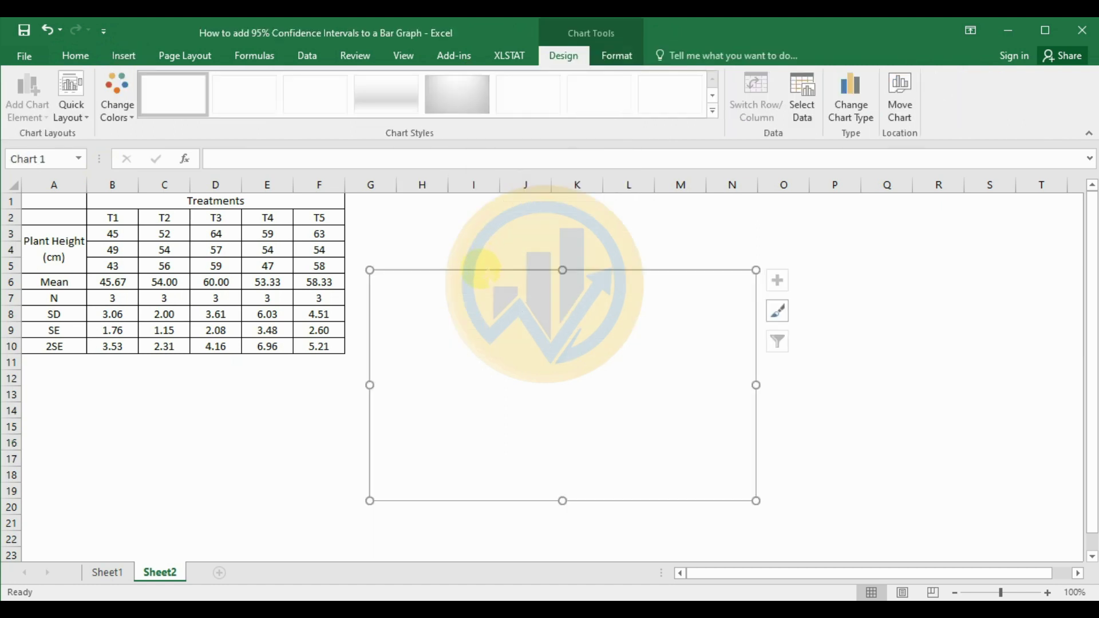
right_click(496, 306)
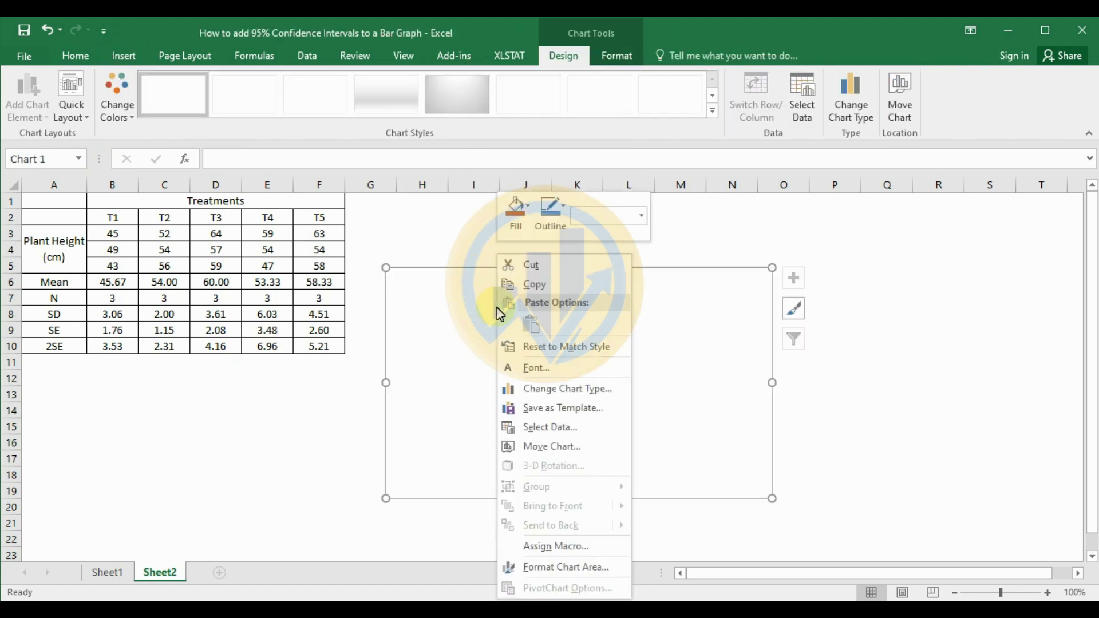
Add a new chart series named from the Treatments heading cell
click(555, 429)
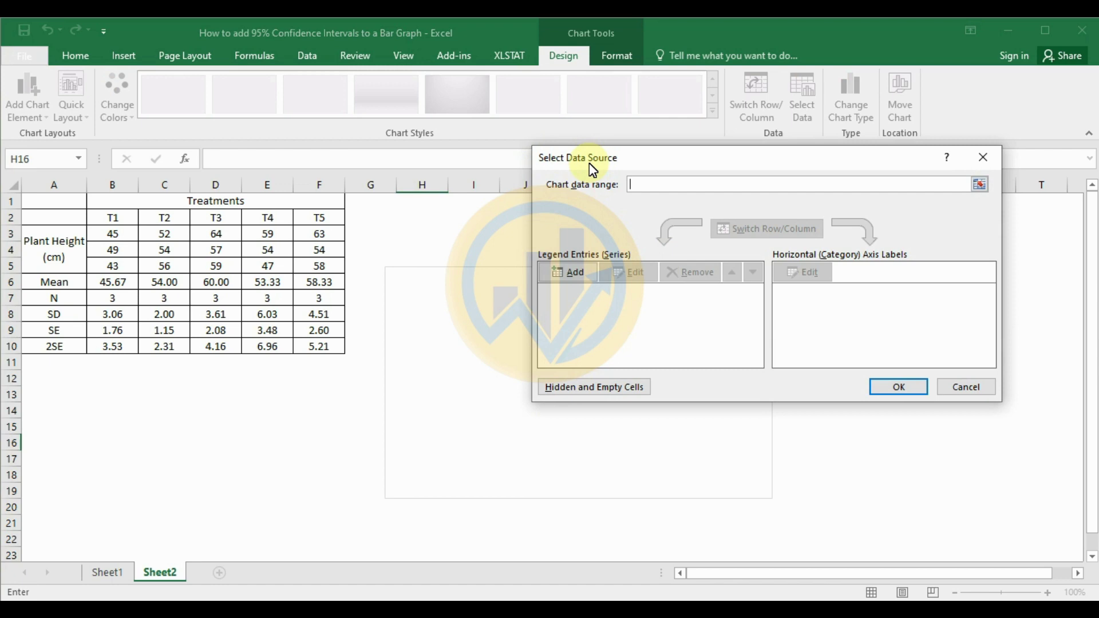
click(574, 275)
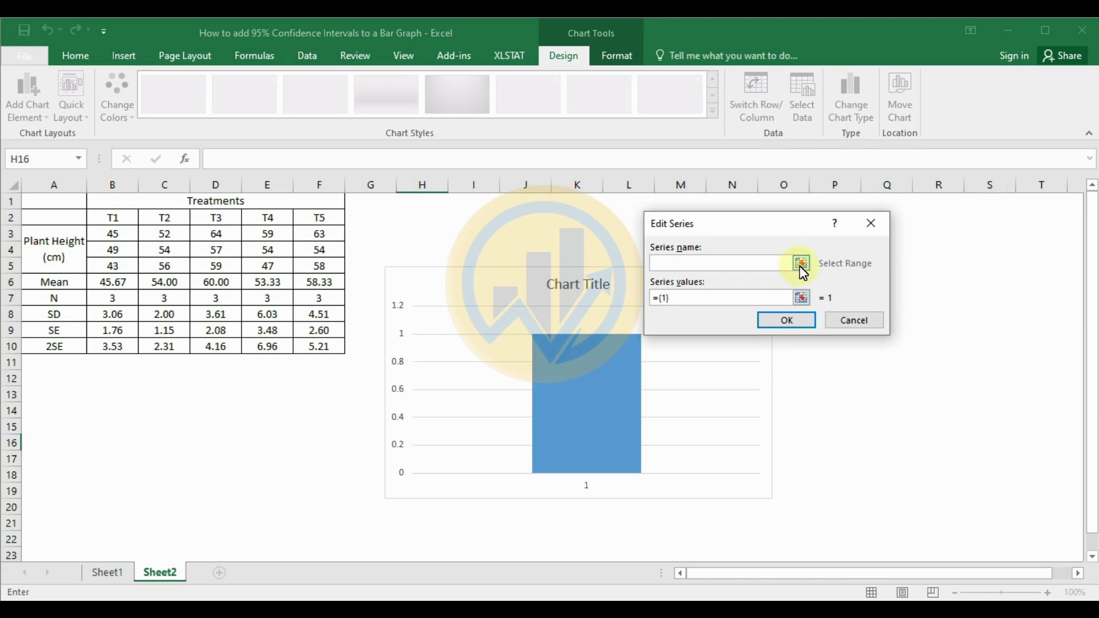
click(802, 263)
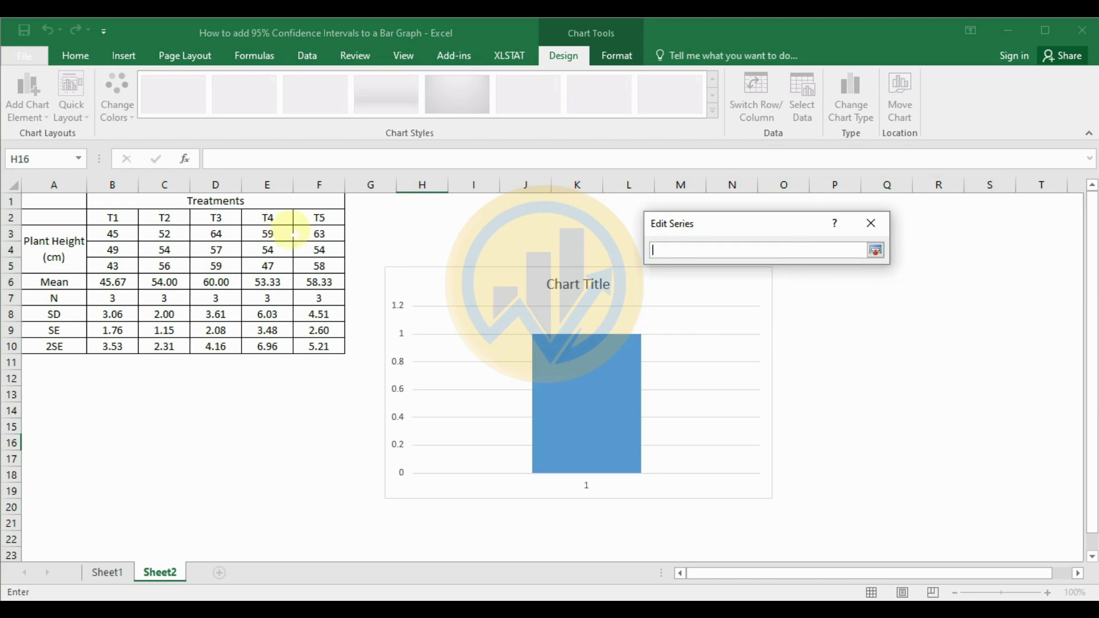
click(216, 202)
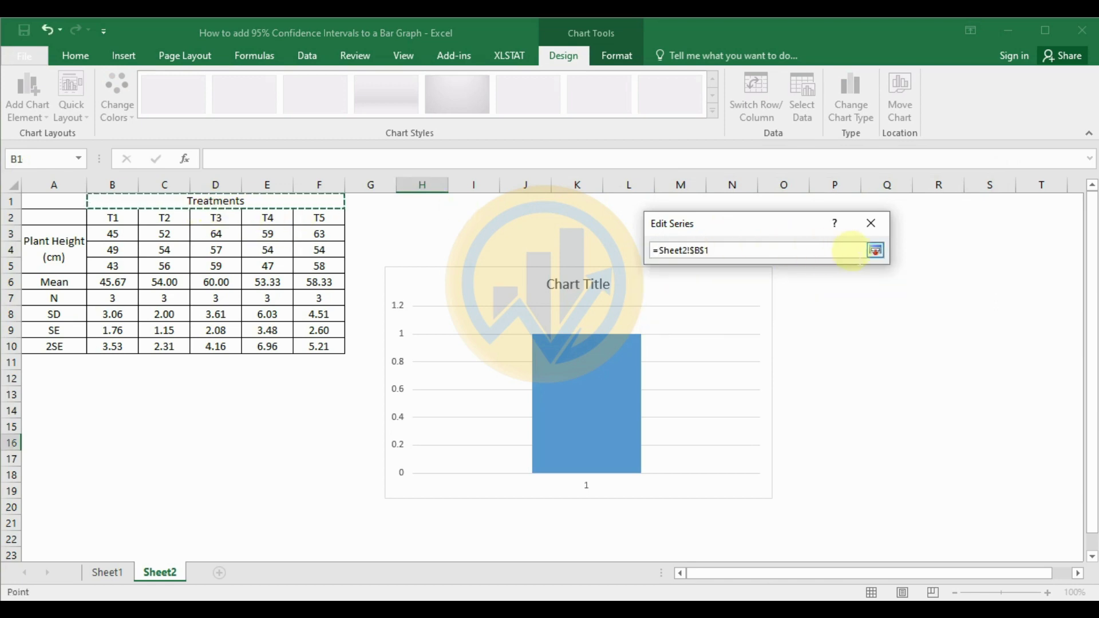
click(875, 251)
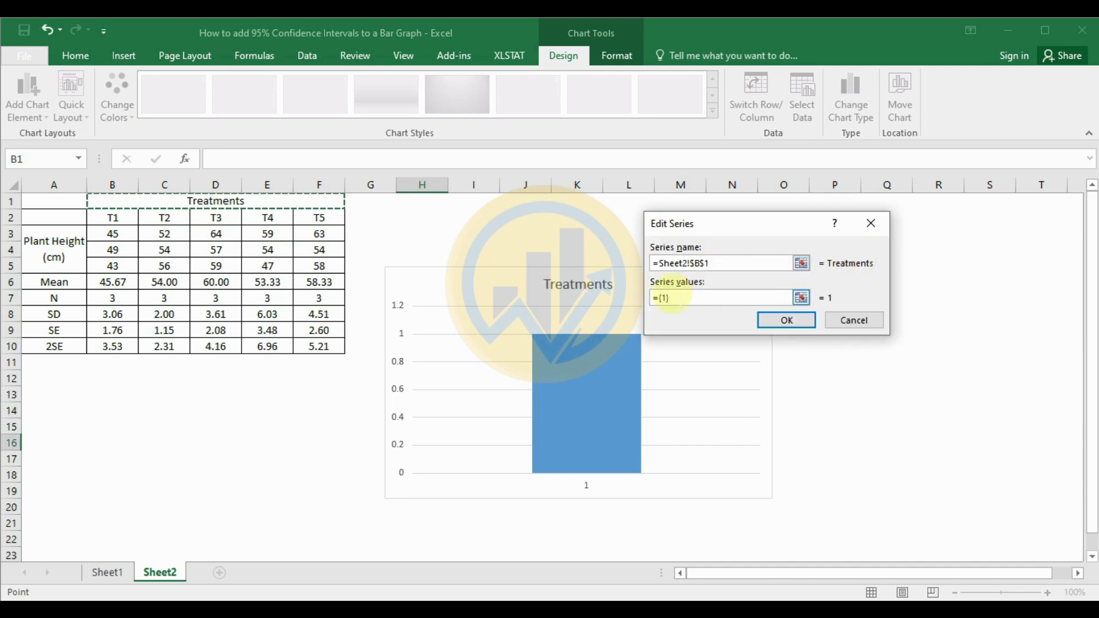
Set the series values to the Mean row B6:F6, fixing the faulty entry
click(723, 298)
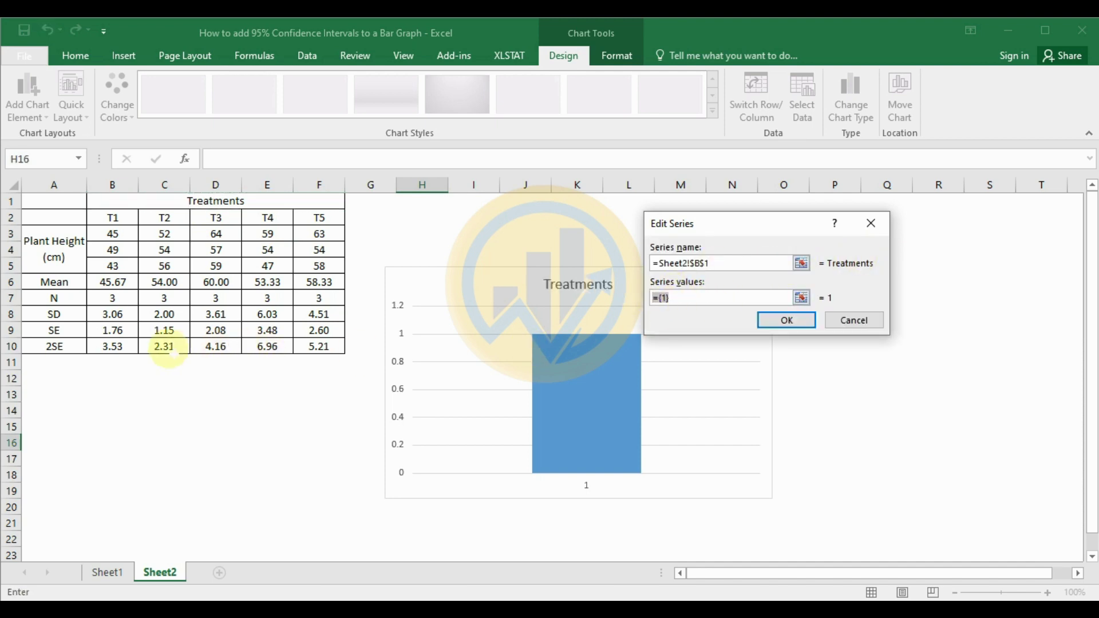
drag(108, 283, 329, 285)
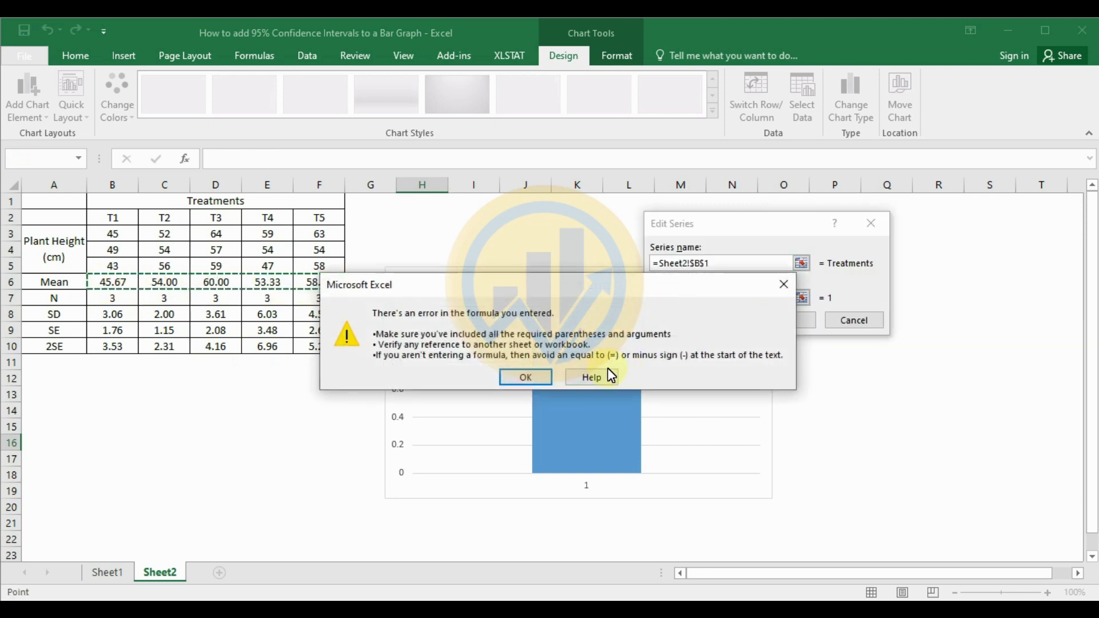
click(526, 378)
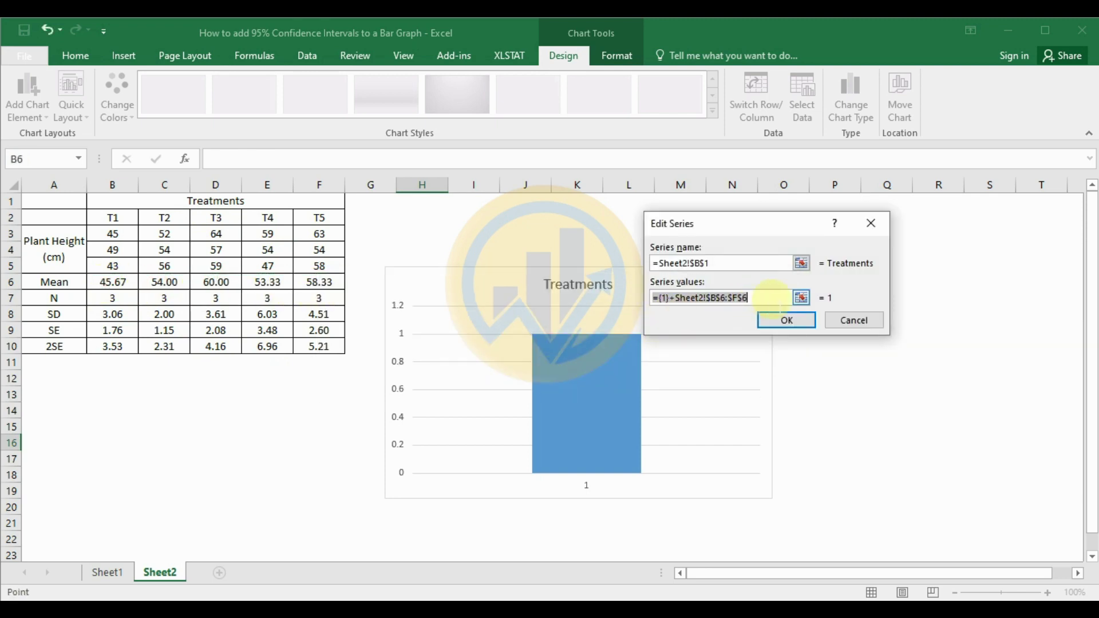
key(BackSpace)
drag(99, 284, 320, 285)
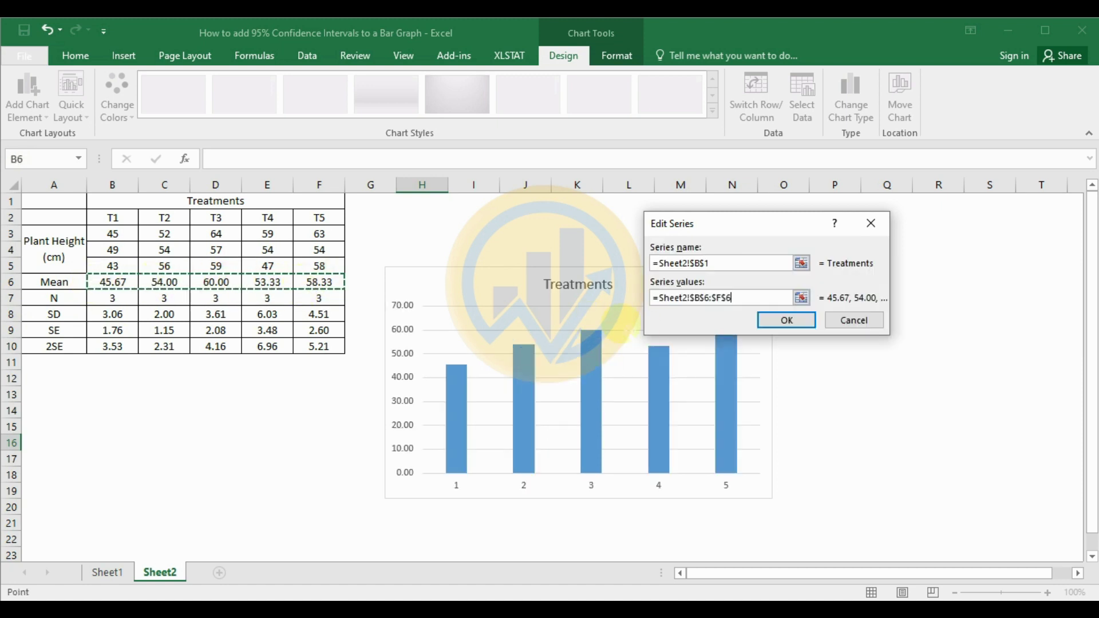
click(797, 321)
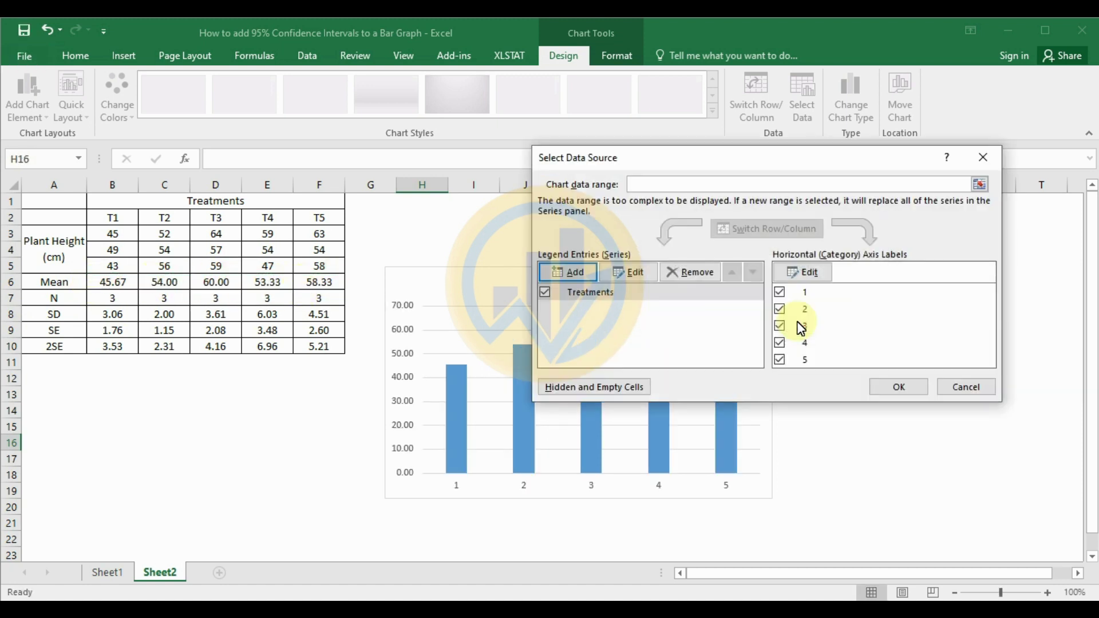
Use headings B2:F2 (T1–T5) as horizontal axis labels and apply the data source
click(813, 280)
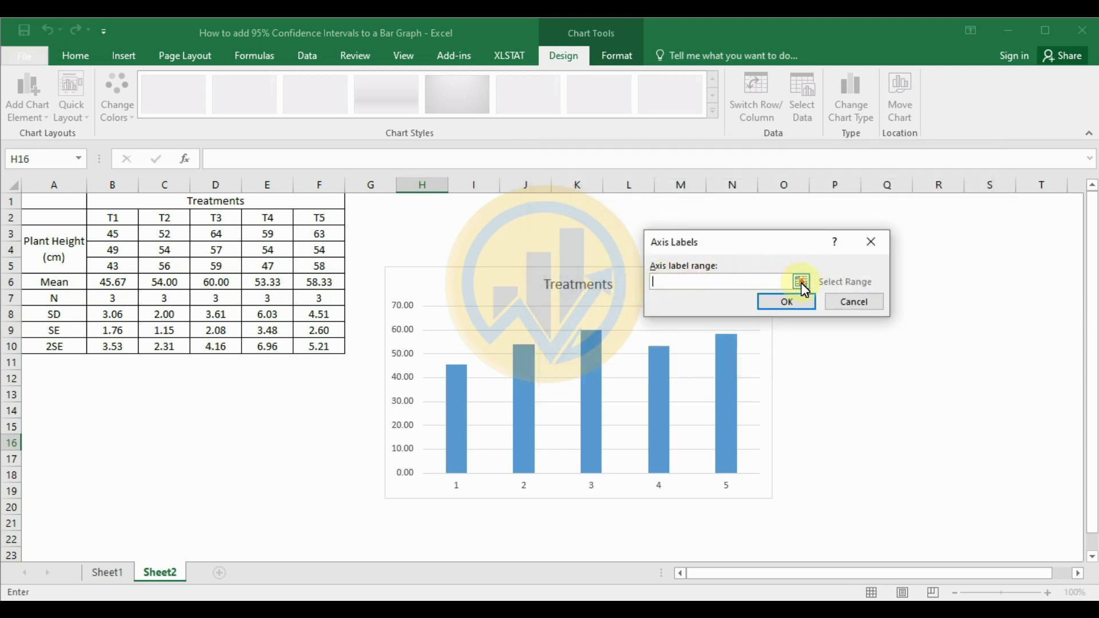
click(802, 282)
drag(113, 218, 320, 219)
click(875, 269)
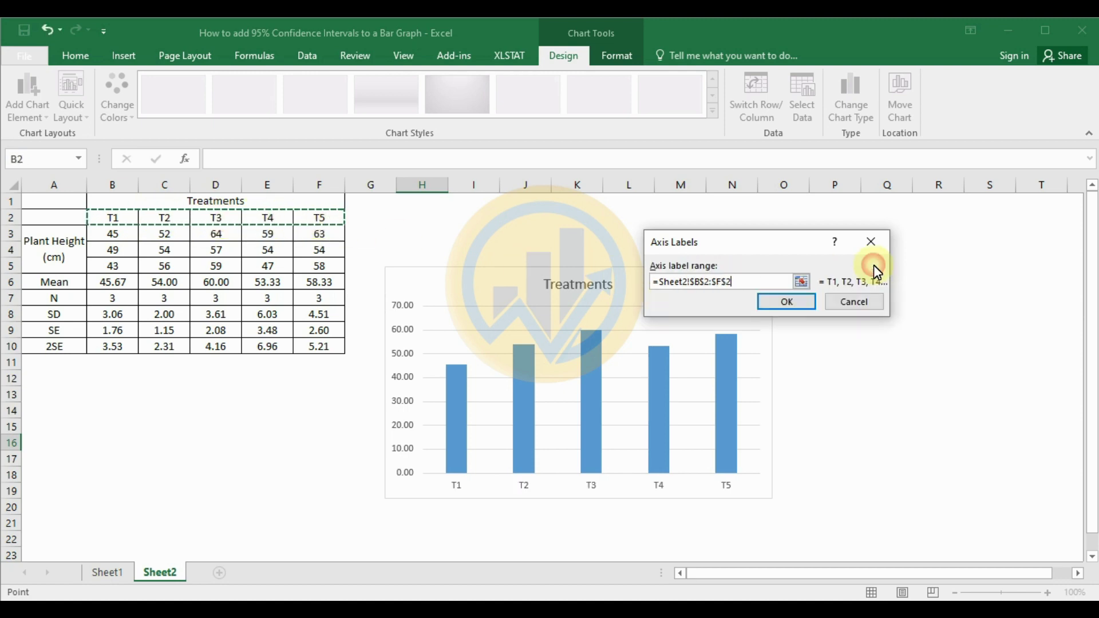
click(790, 302)
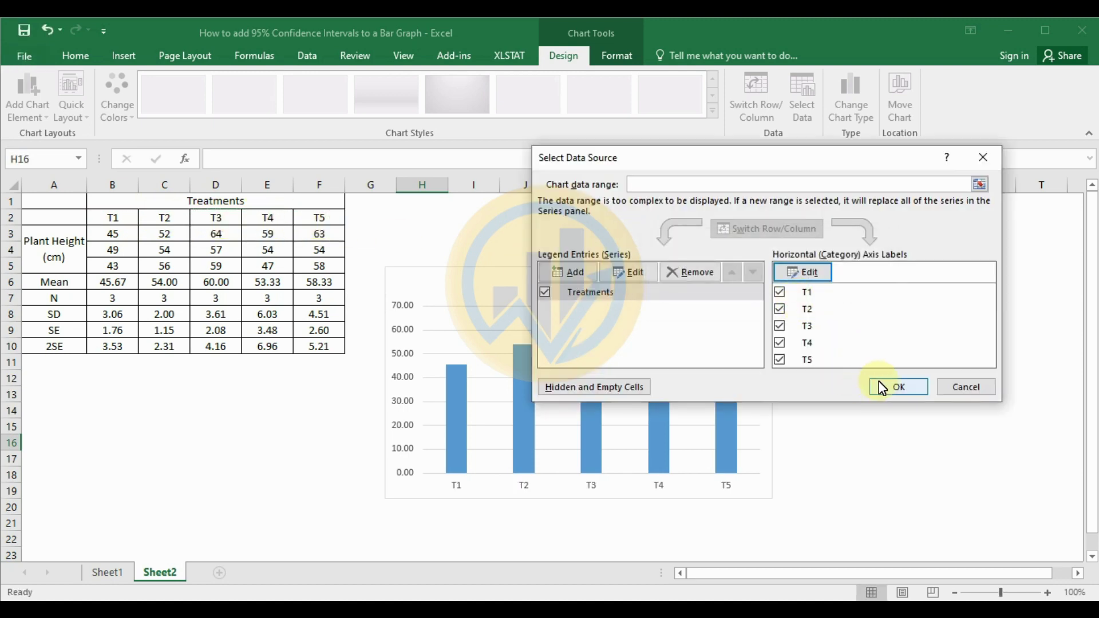
click(894, 391)
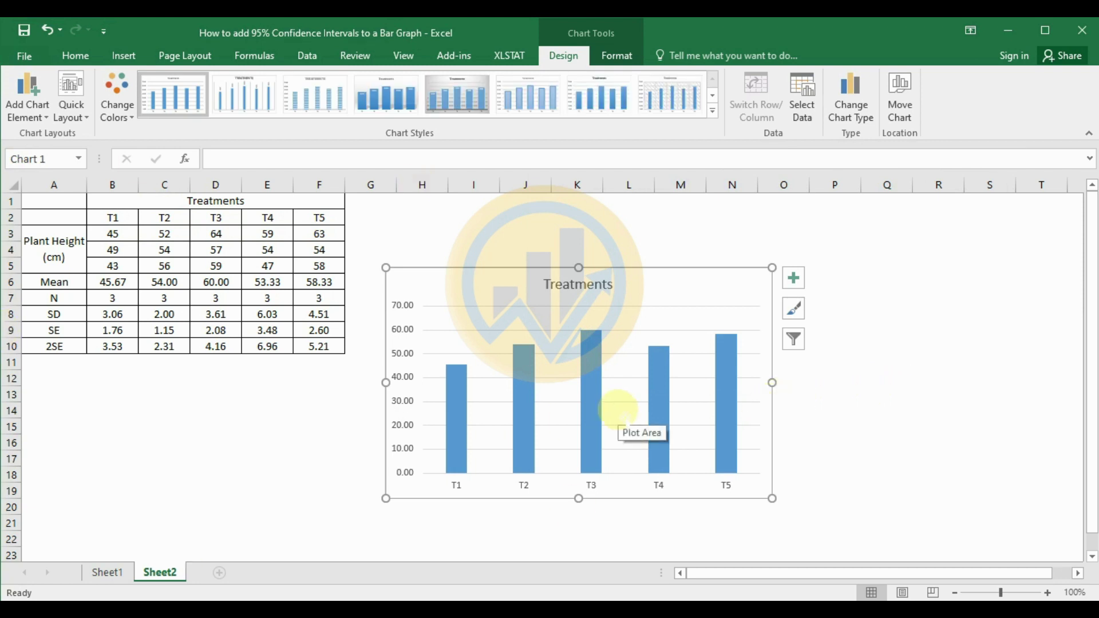
Uncheck Chart Title and Gridlines in the chart's Chart Elements list
click(793, 281)
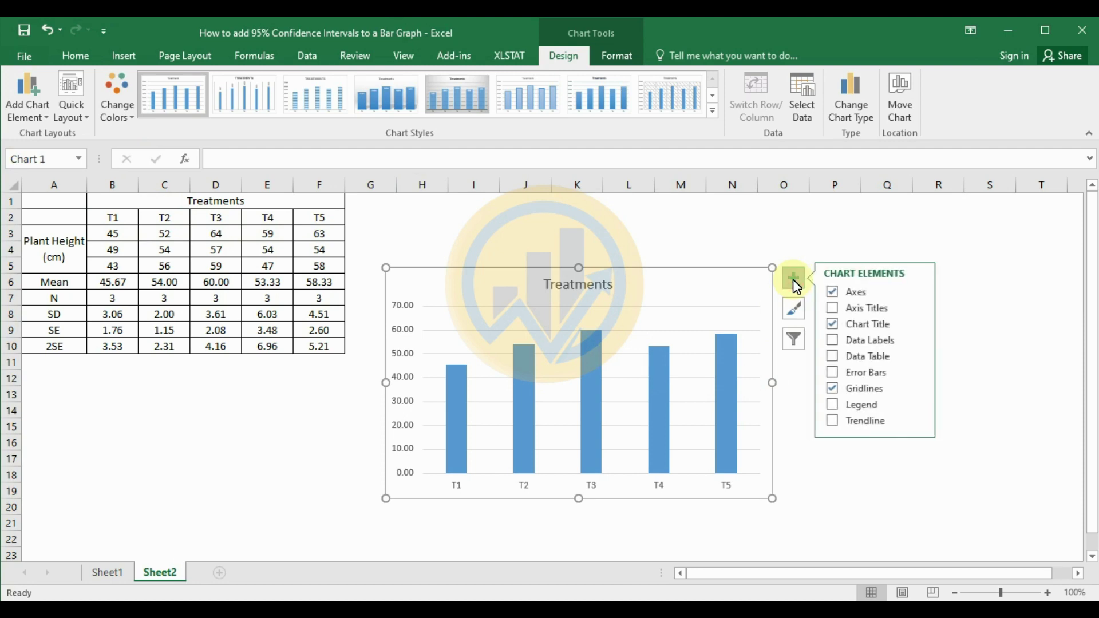
click(834, 324)
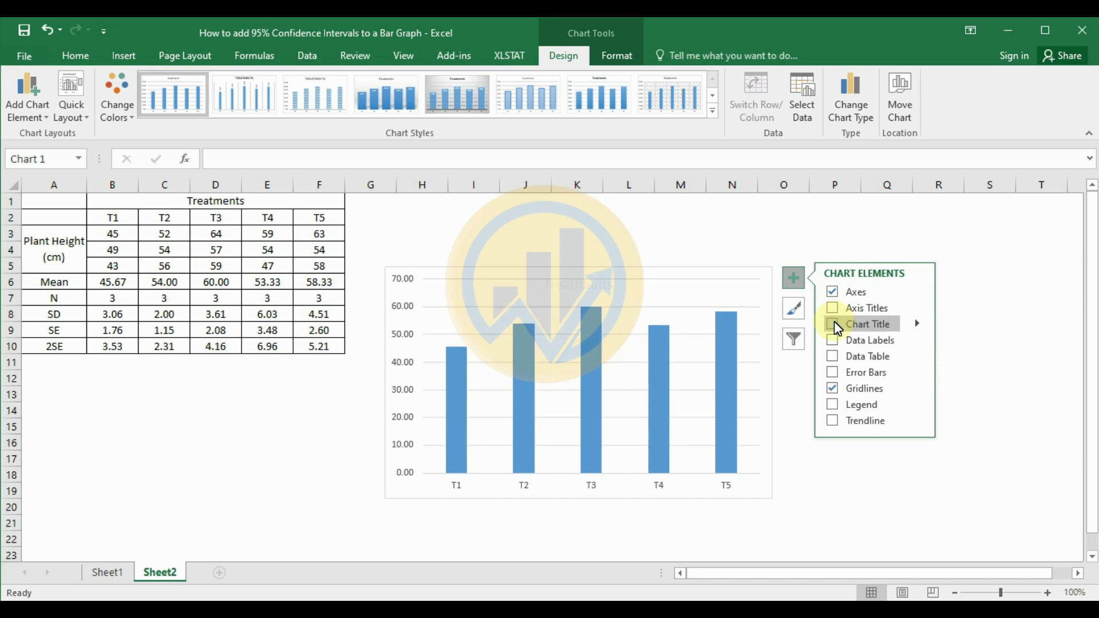
click(833, 372)
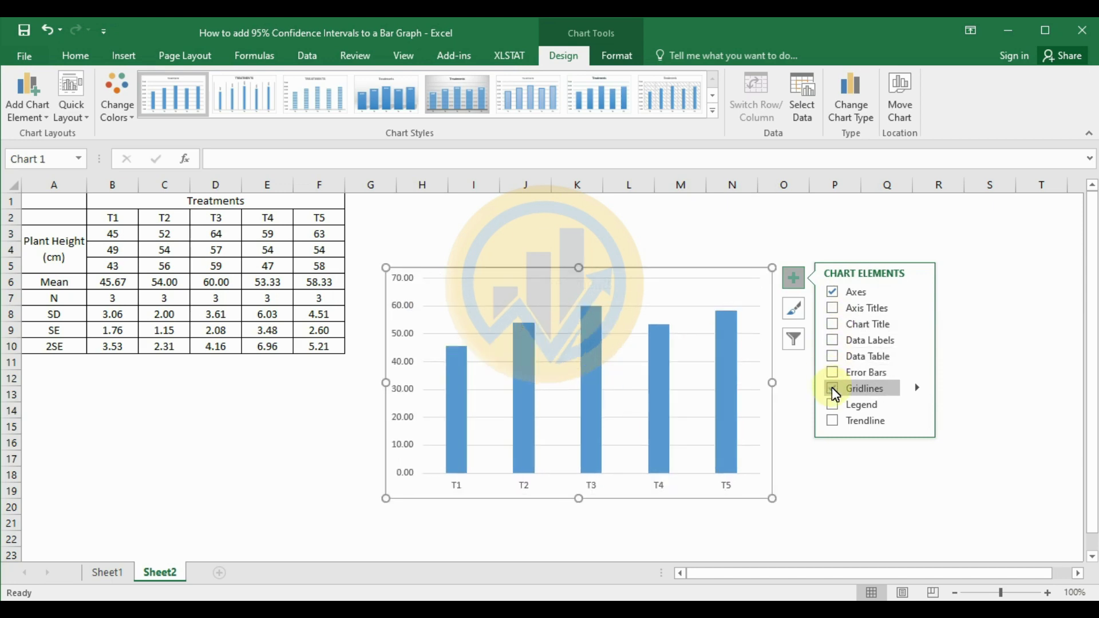
click(835, 394)
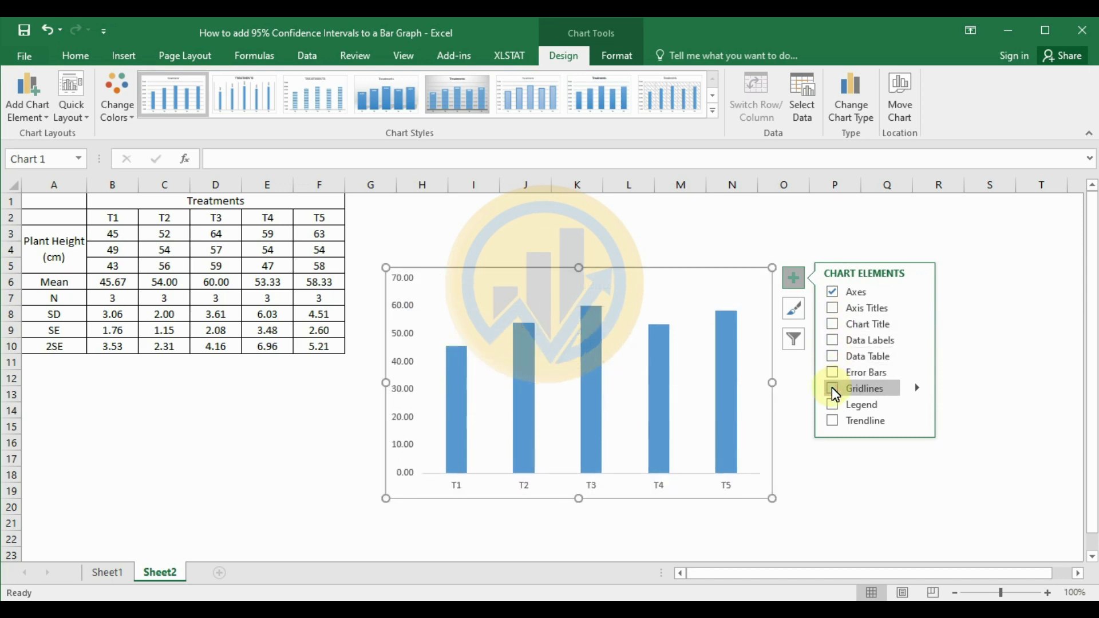
click(477, 305)
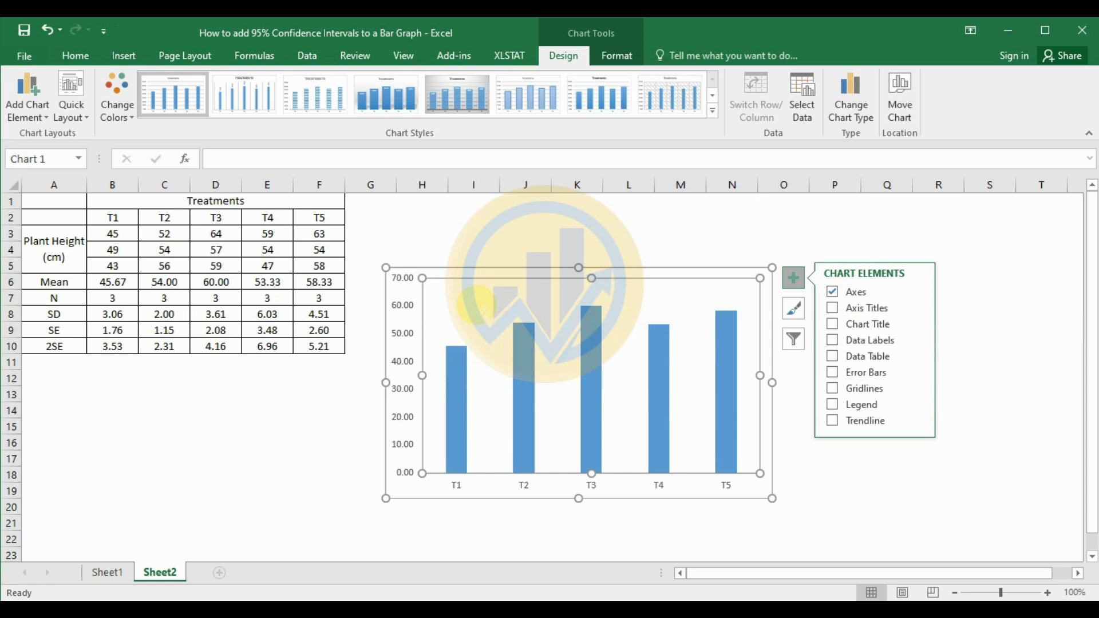
click(990, 472)
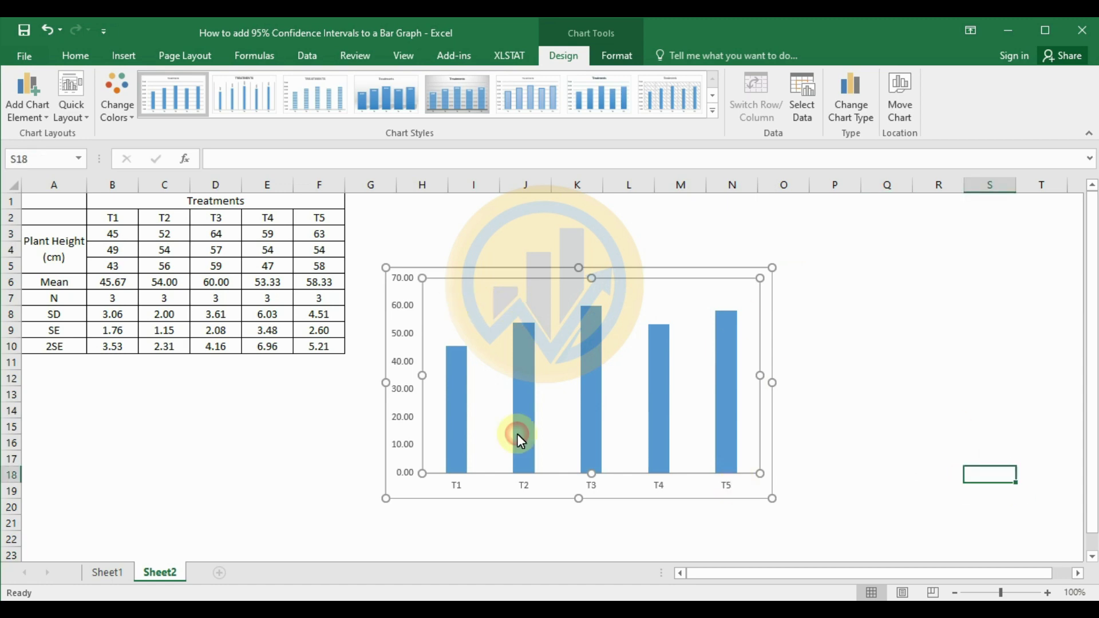
click(483, 342)
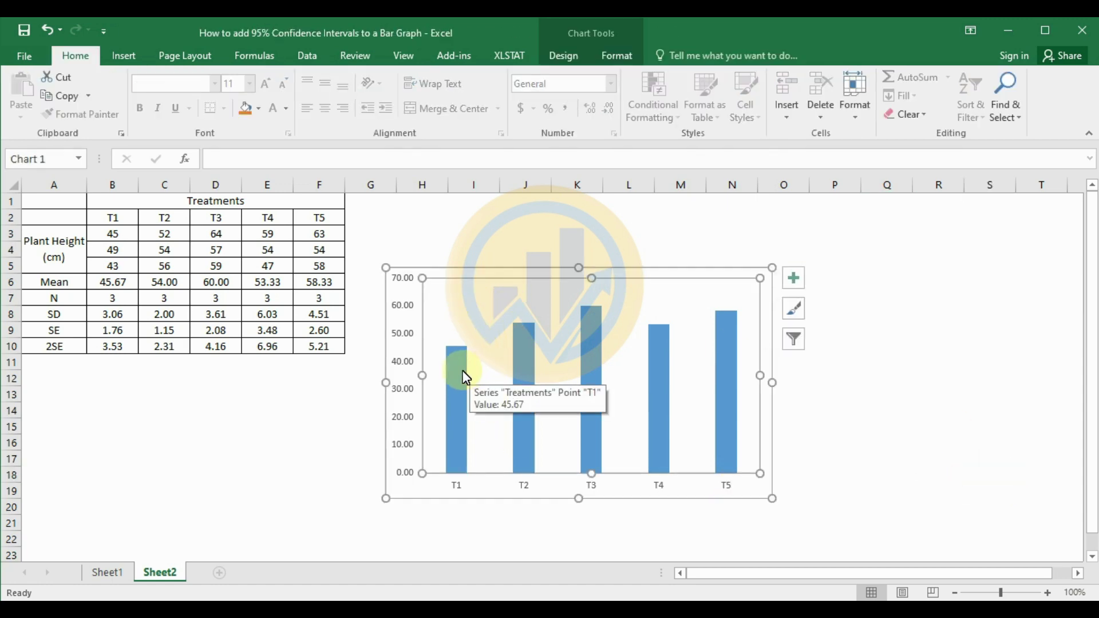
Format the bar series border as a solid black line, 1.5 pt wide
click(463, 378)
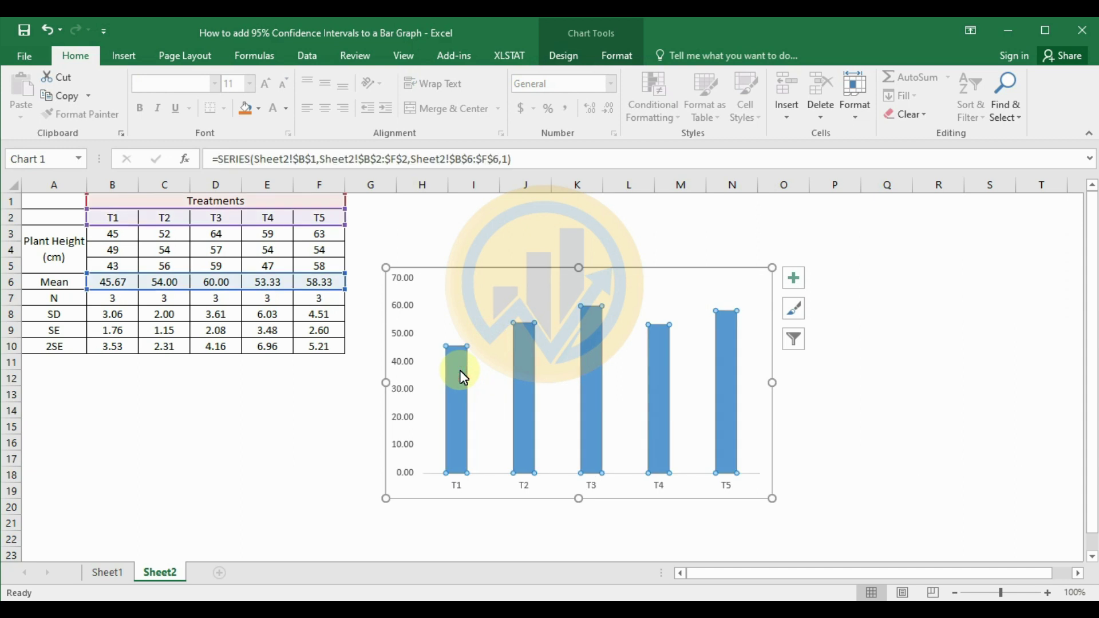
right_click(461, 371)
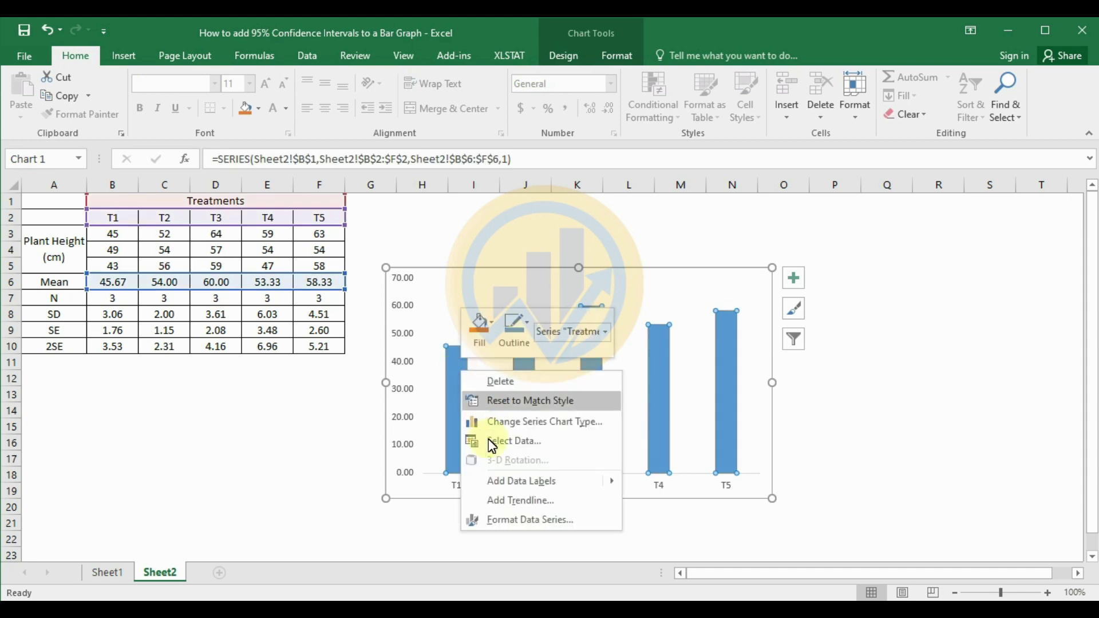
click(512, 522)
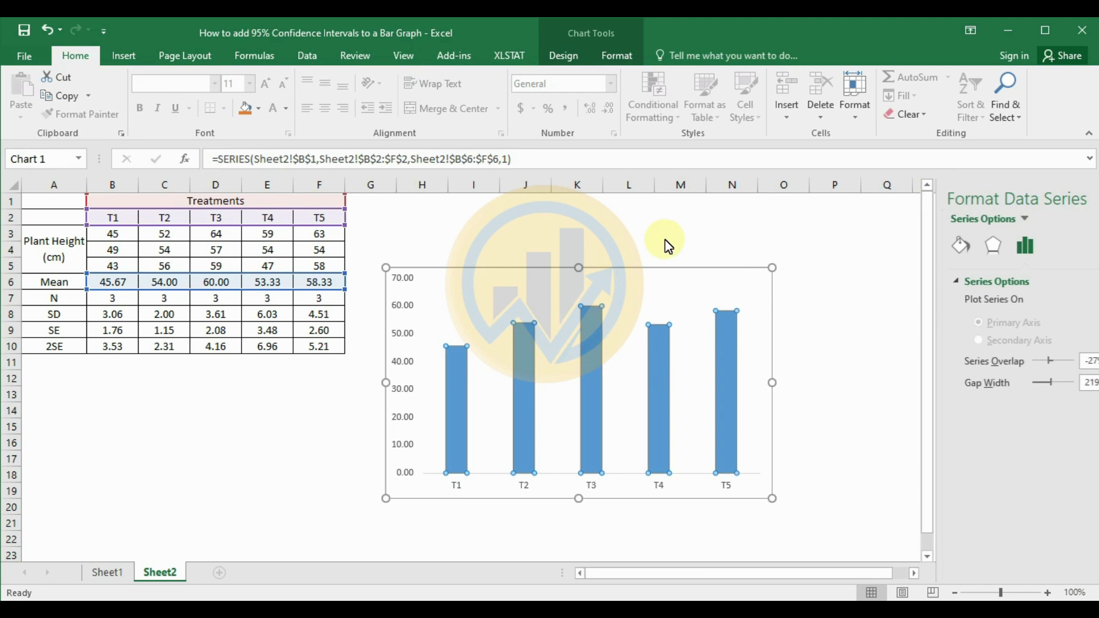
click(897, 252)
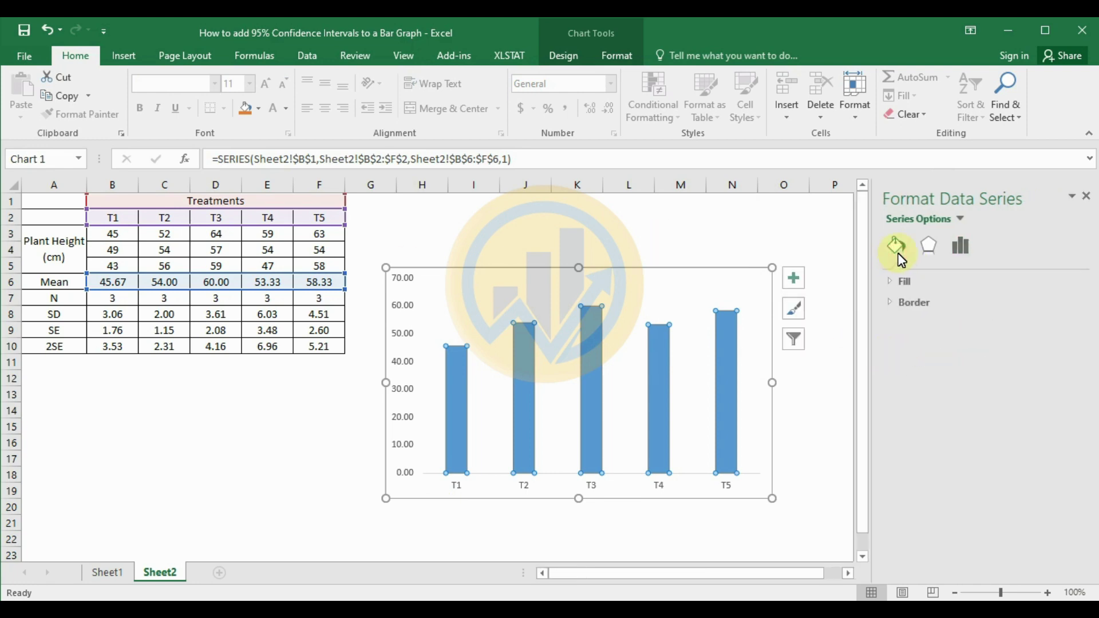
click(886, 301)
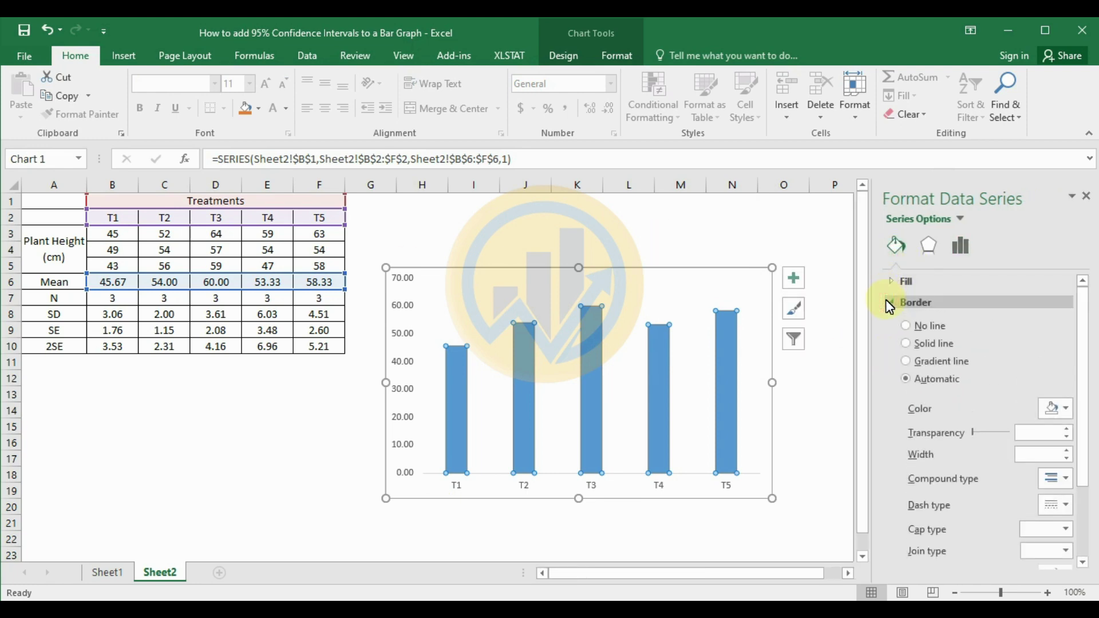
click(1072, 413)
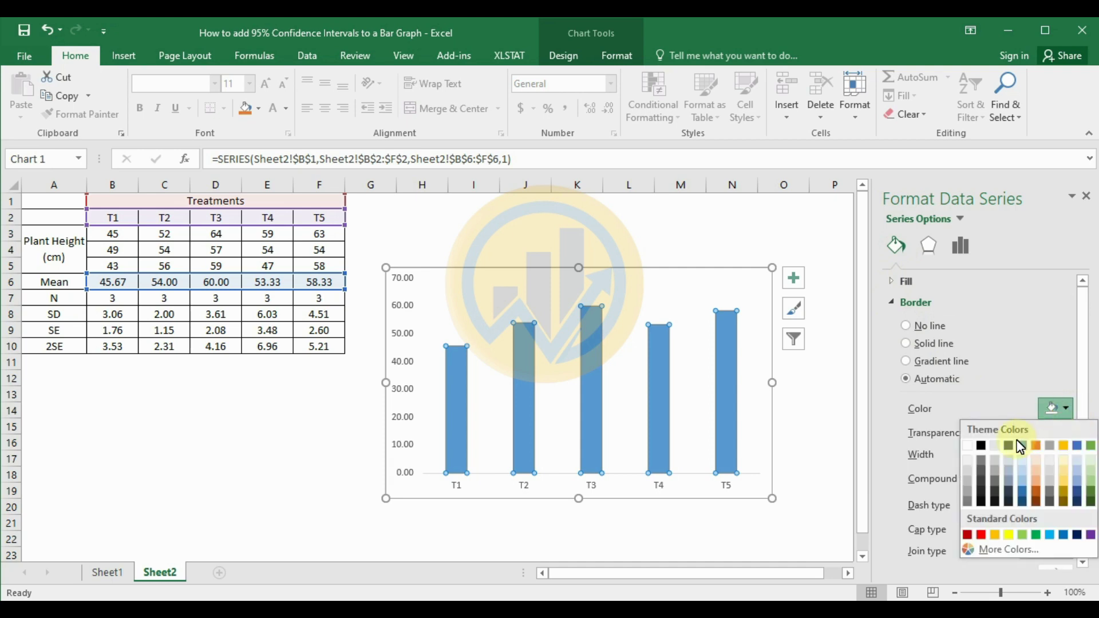
click(982, 445)
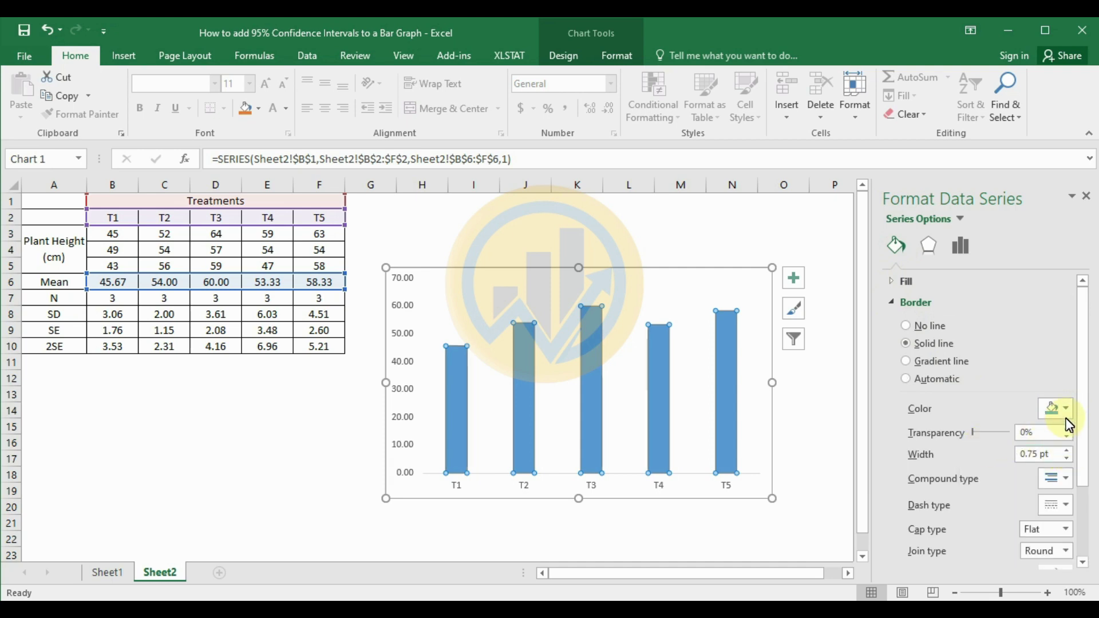
click(1056, 413)
click(983, 447)
click(1067, 450)
click(1067, 450)
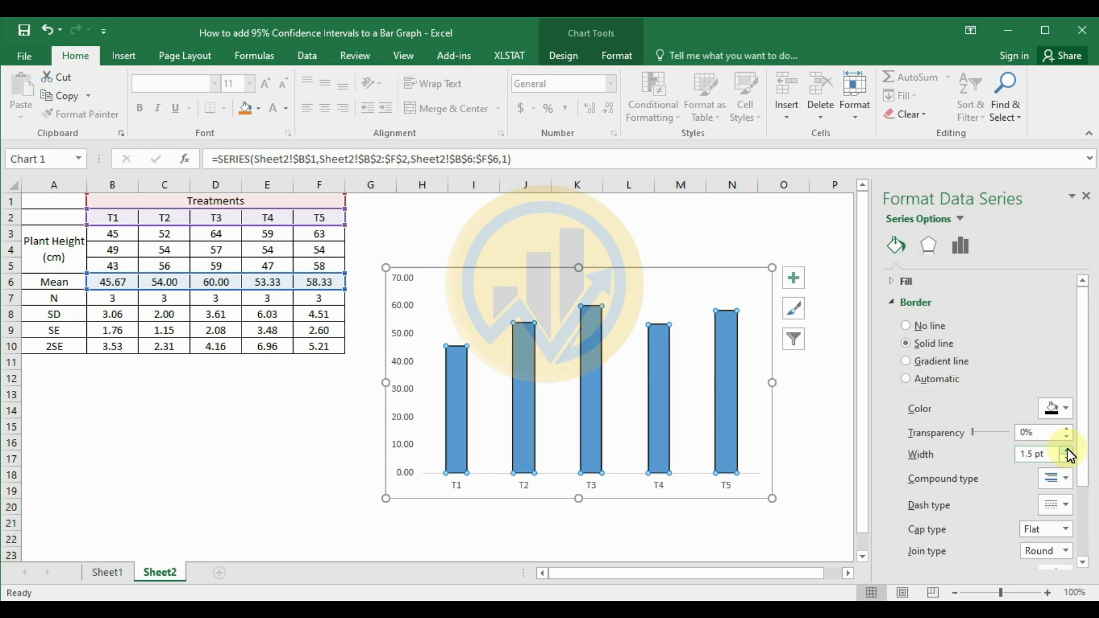
click(791, 409)
click(730, 375)
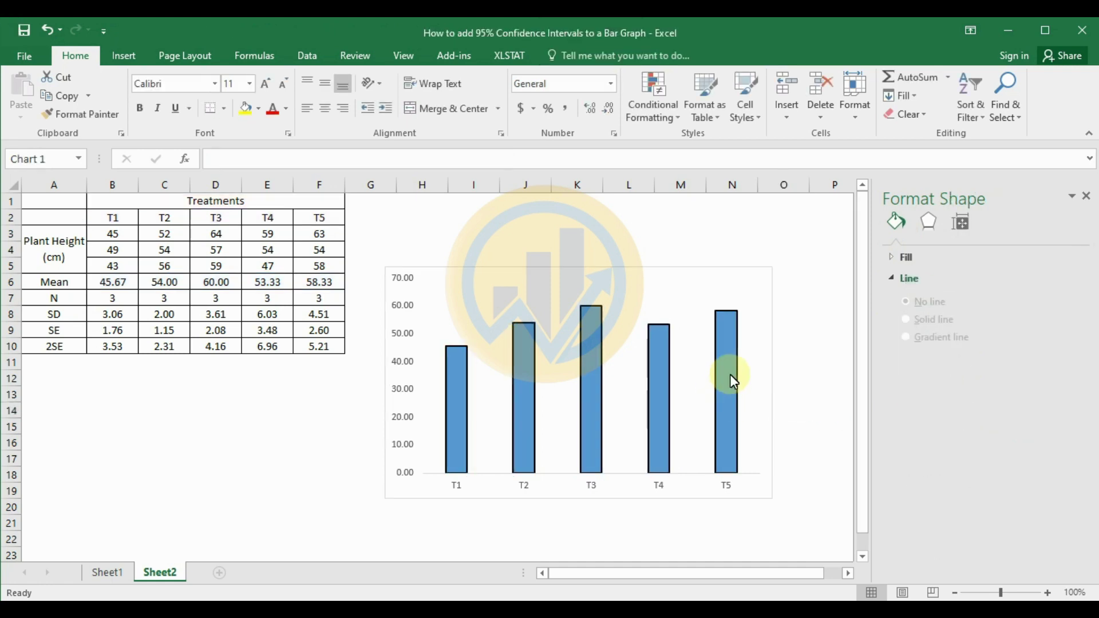
Give the T5 bar a purple solid fill and the T4 bar blue
click(730, 376)
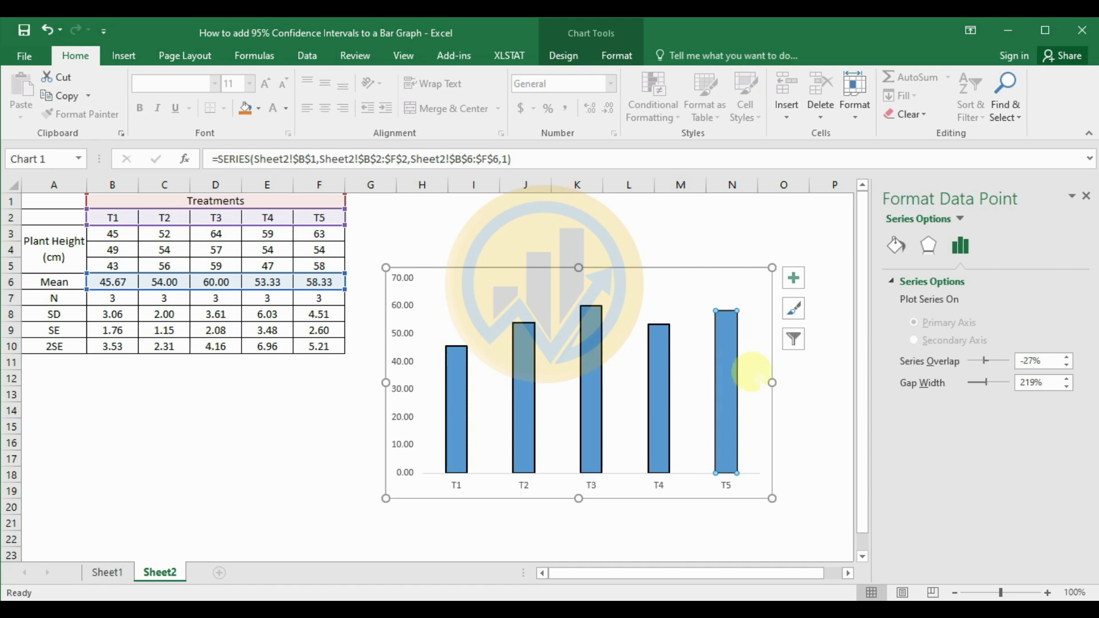
click(895, 245)
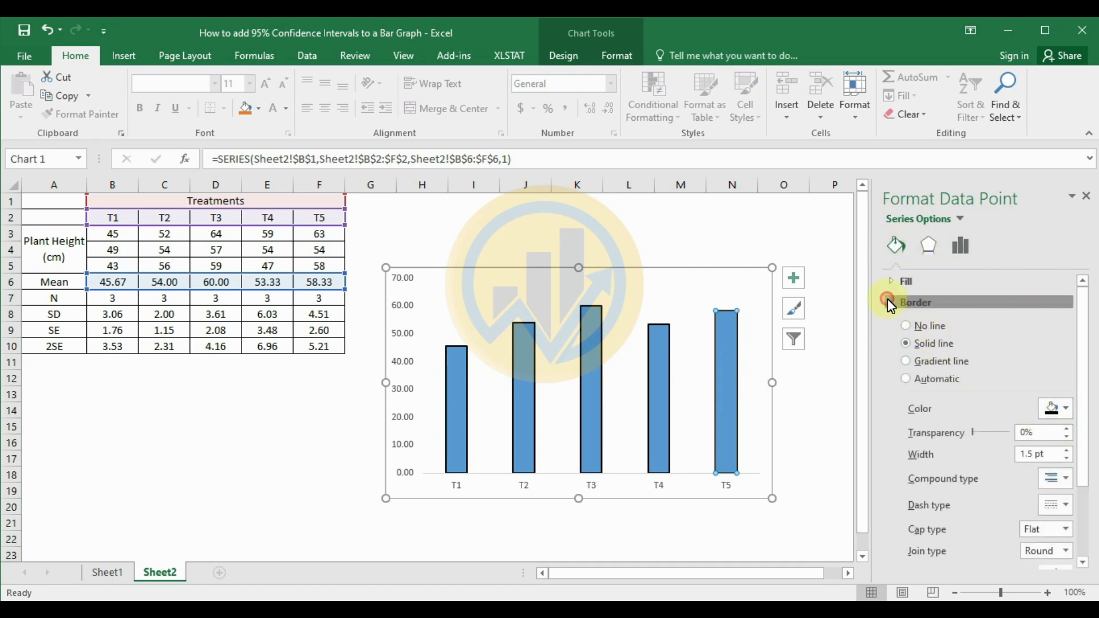
click(910, 302)
click(890, 282)
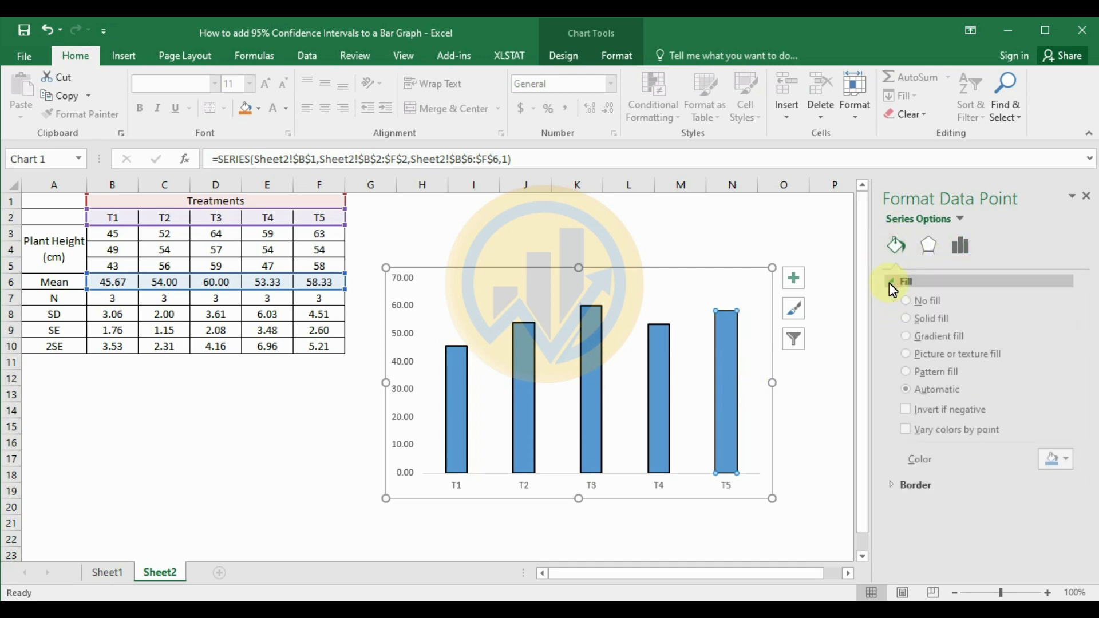
click(1065, 465)
click(1089, 426)
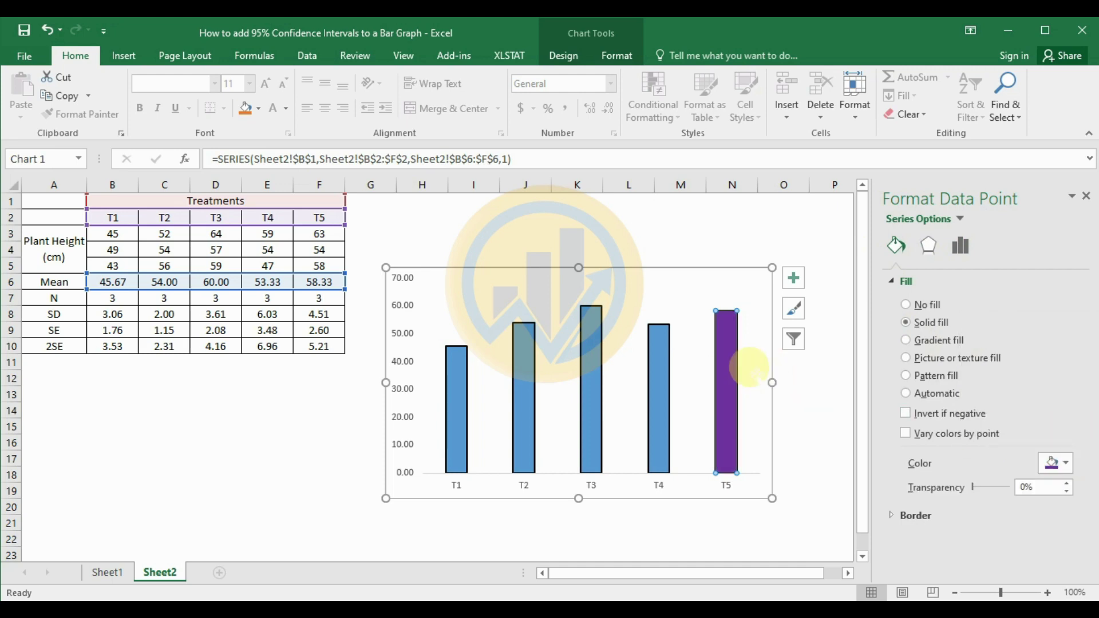
click(661, 377)
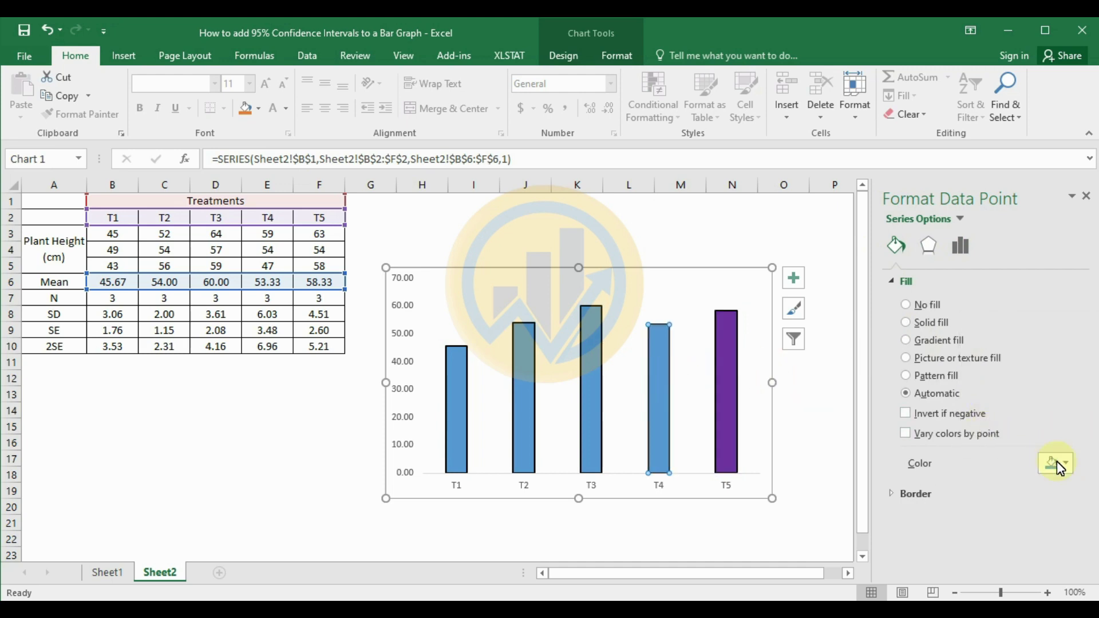
click(1069, 468)
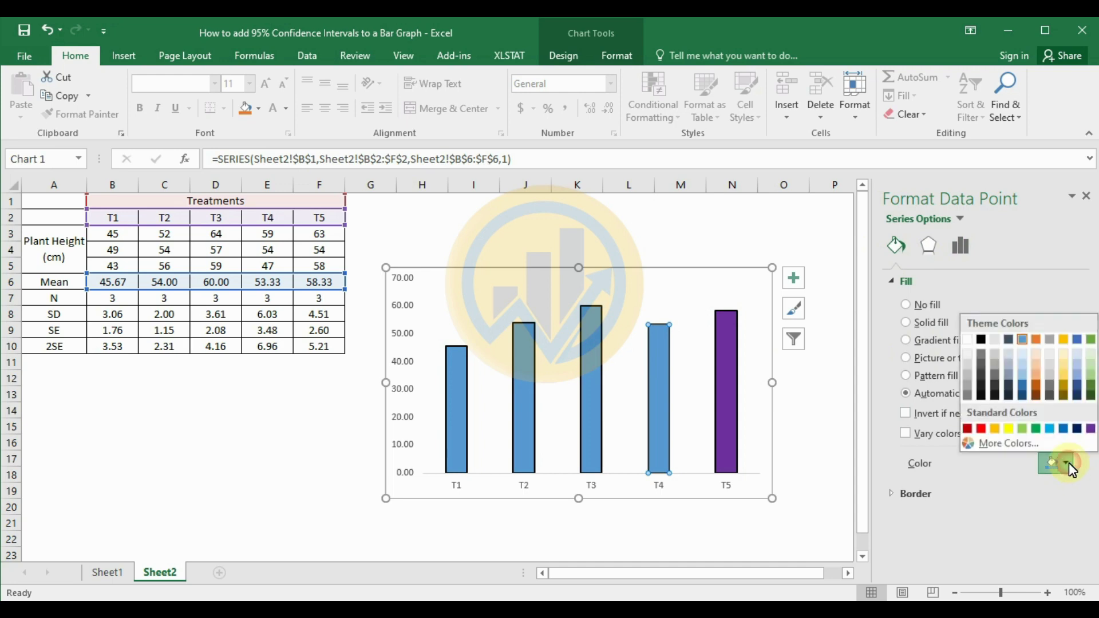
click(1045, 428)
Fill the T3 bar red, the T2 bar green and the T1 bar yellow
click(601, 403)
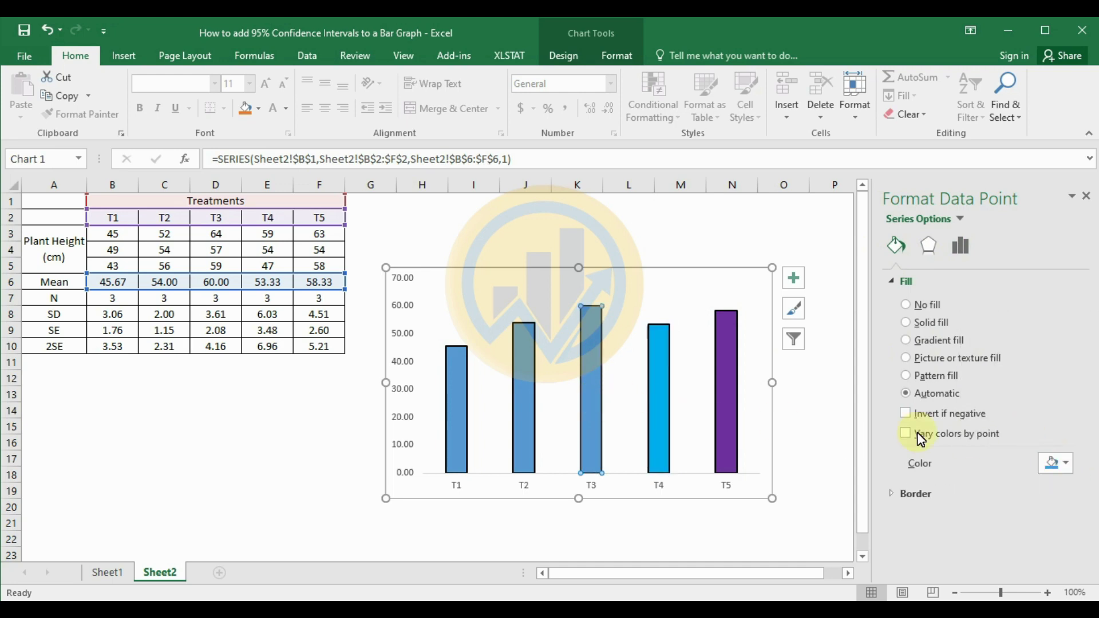
click(1067, 466)
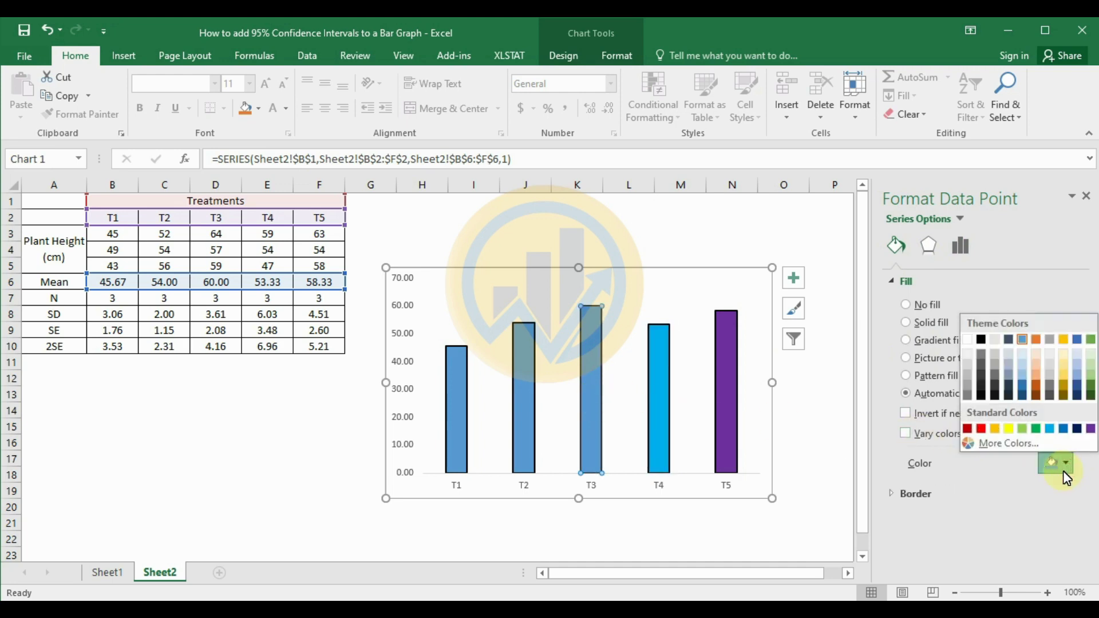
click(981, 428)
click(530, 423)
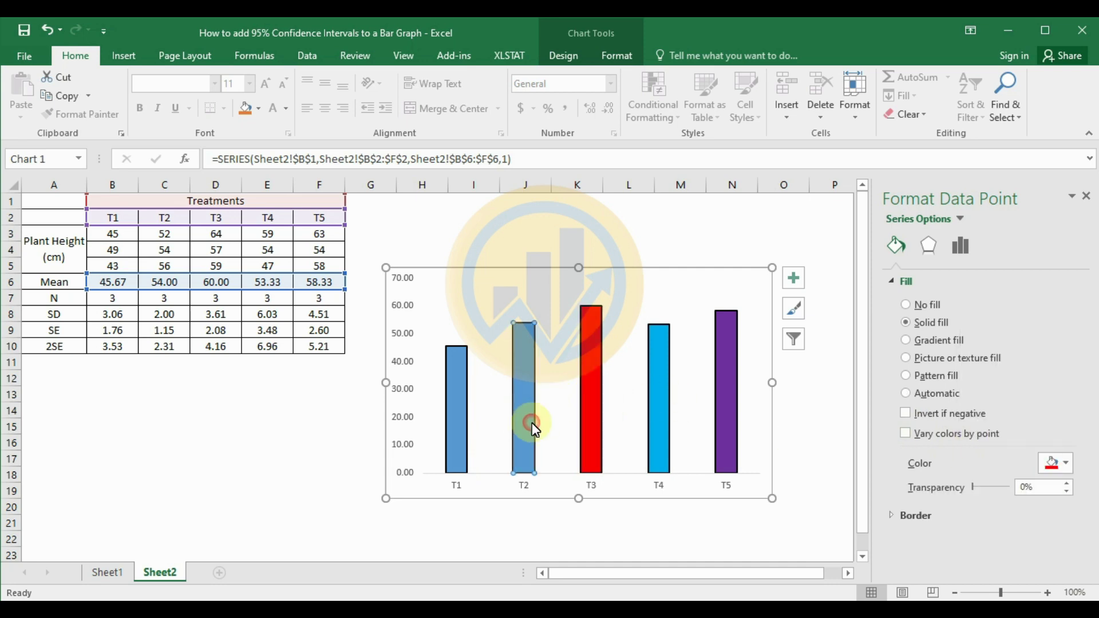
click(1071, 465)
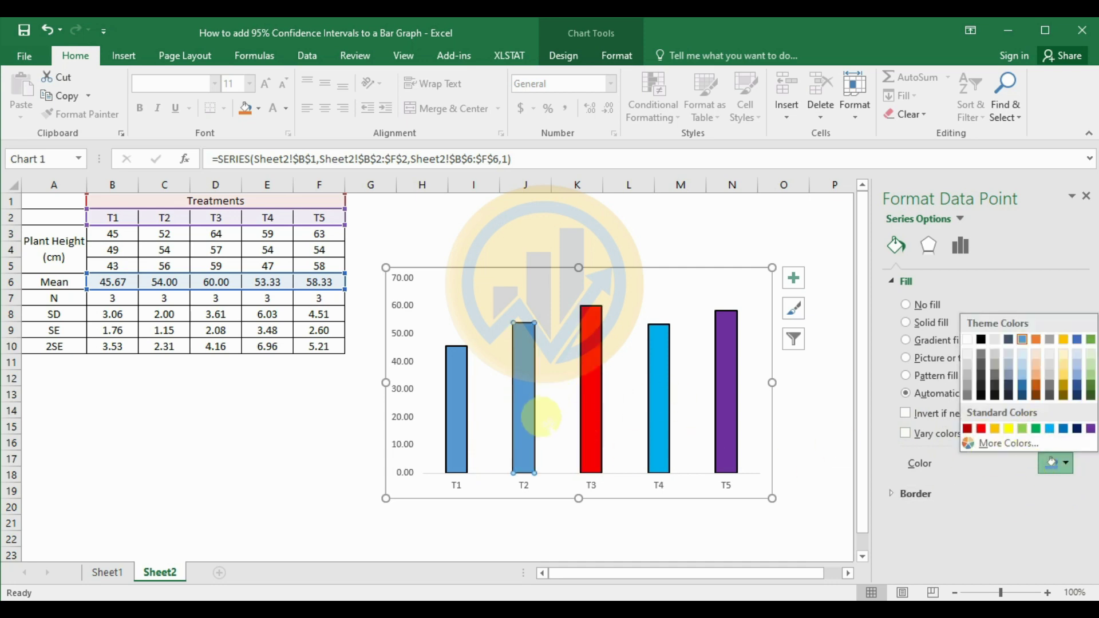
click(1036, 428)
click(446, 400)
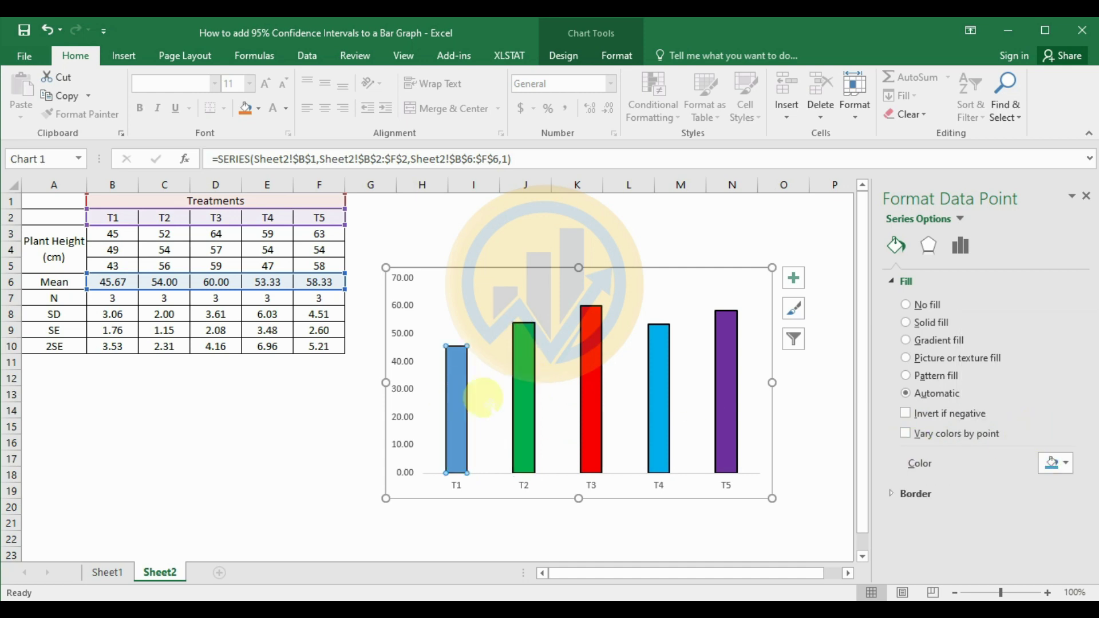
click(1066, 464)
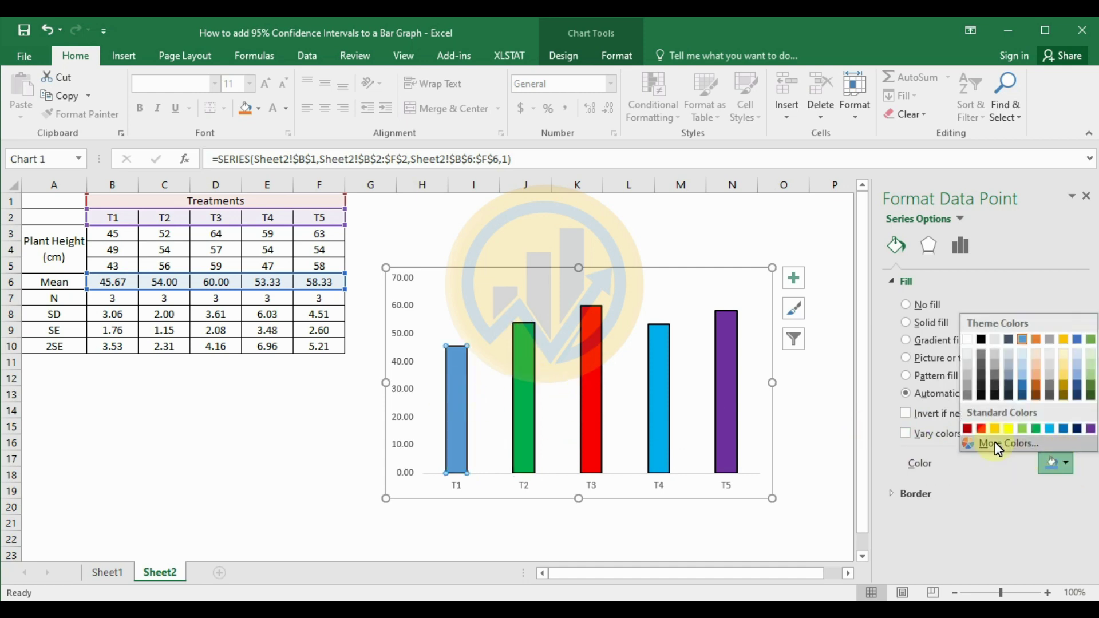
click(1001, 429)
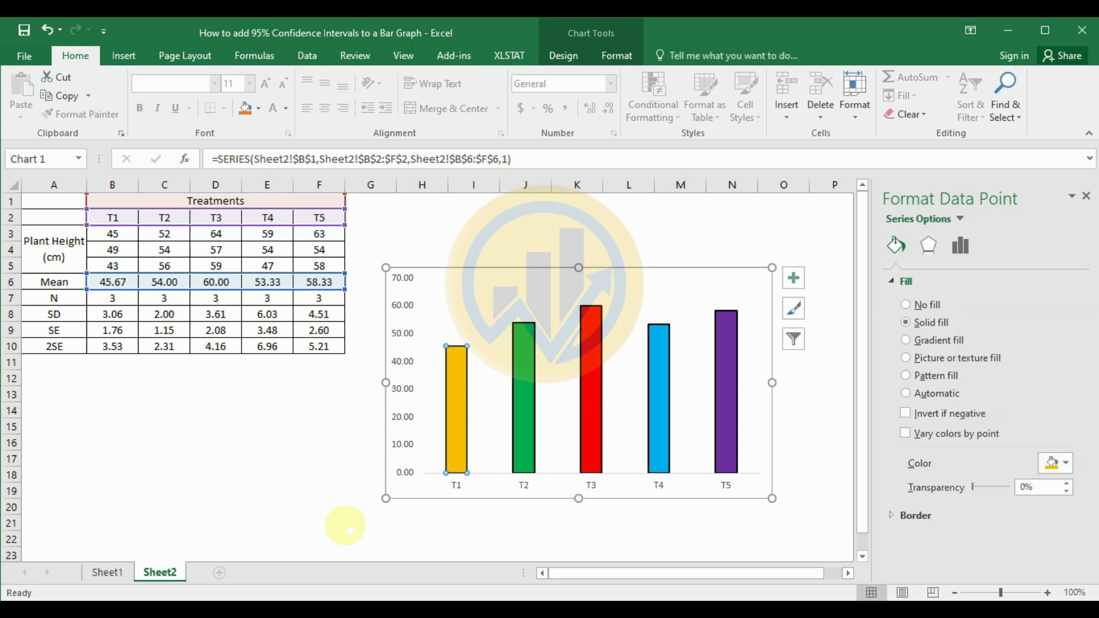
click(309, 491)
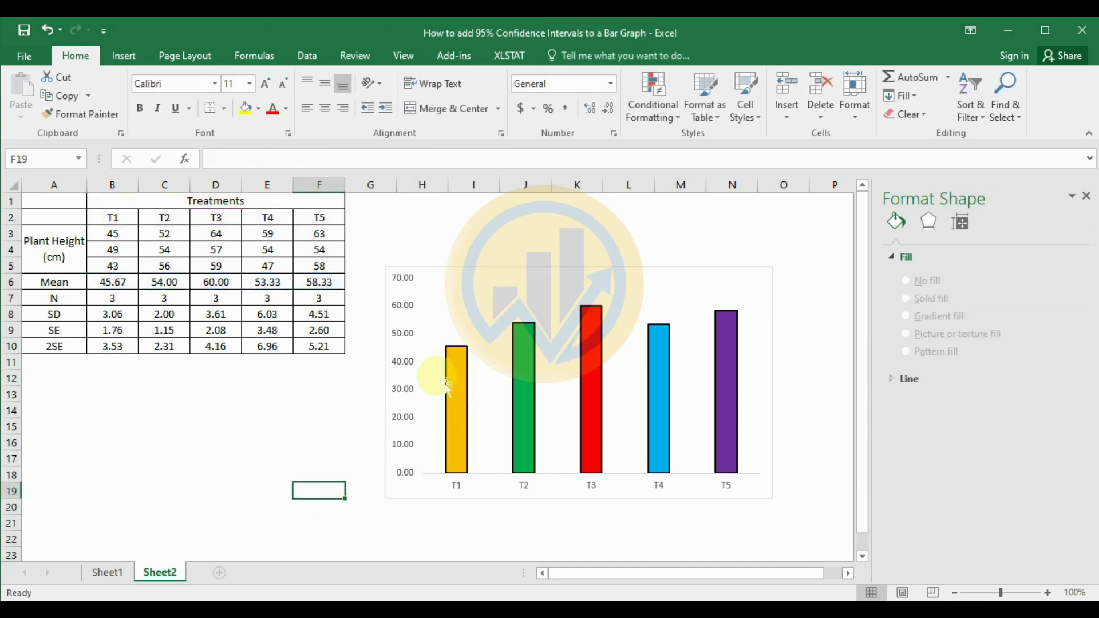
Give the plot area a solid black border 1.25 pt wide
click(447, 318)
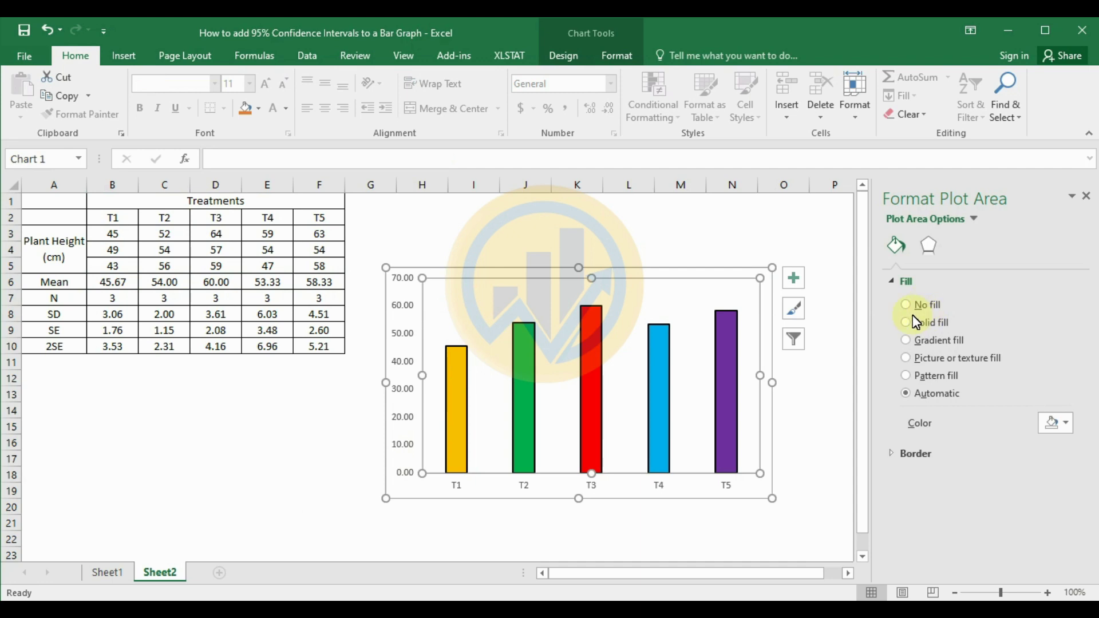
click(913, 447)
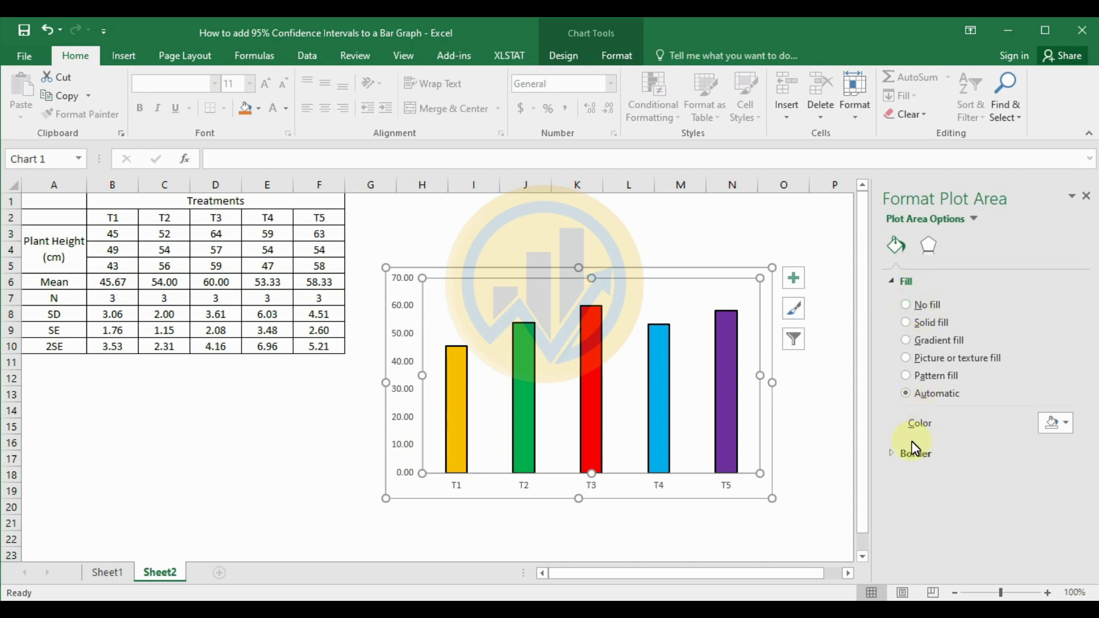
click(890, 282)
click(892, 303)
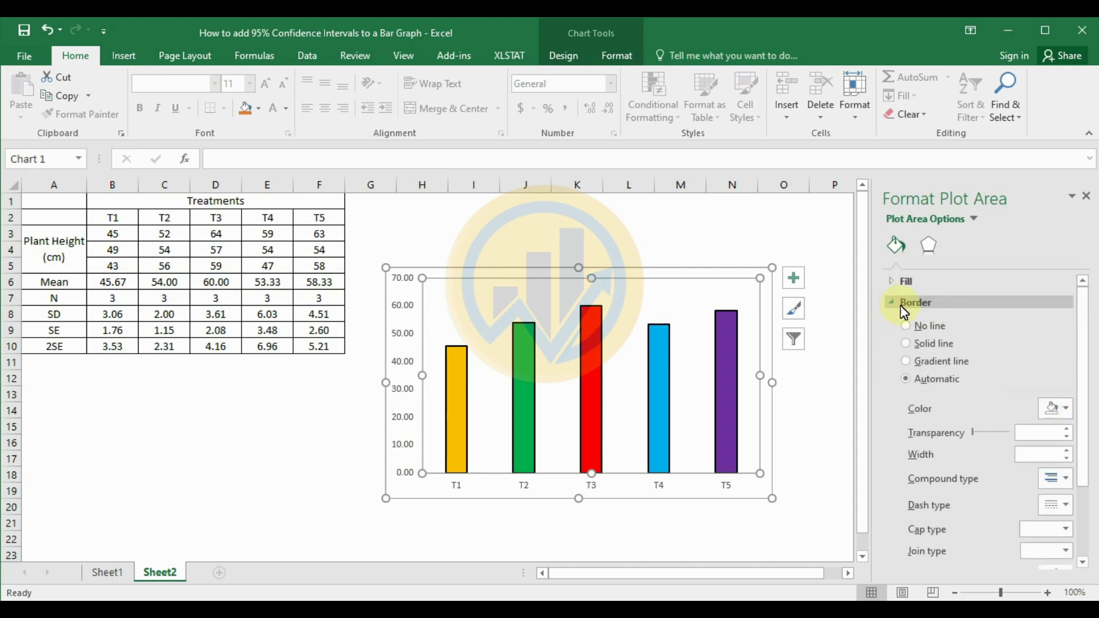
click(1058, 408)
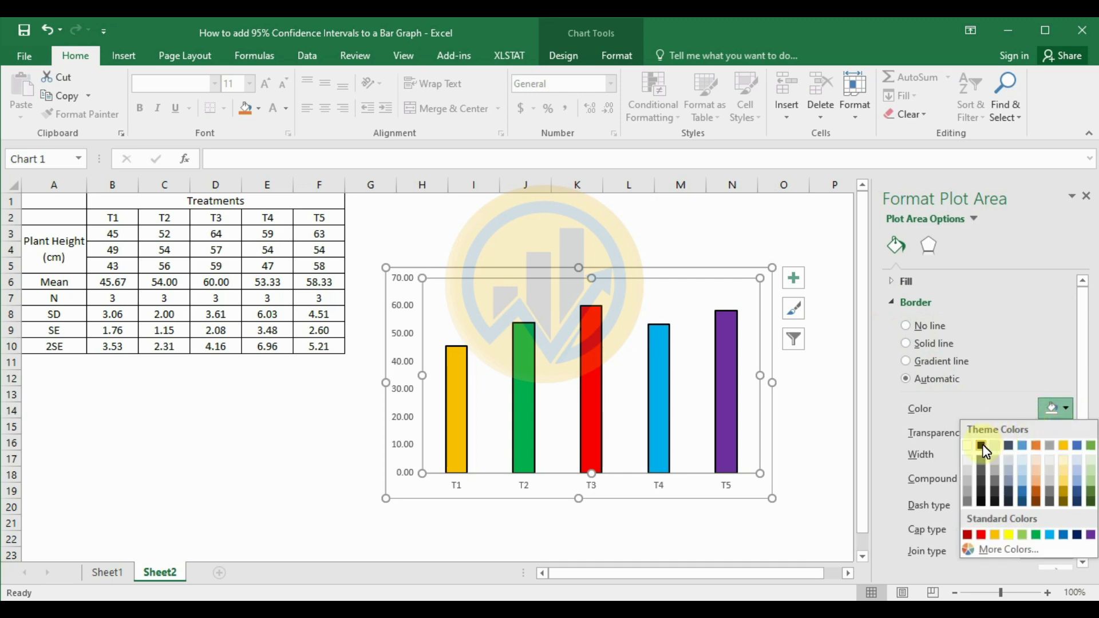
click(982, 445)
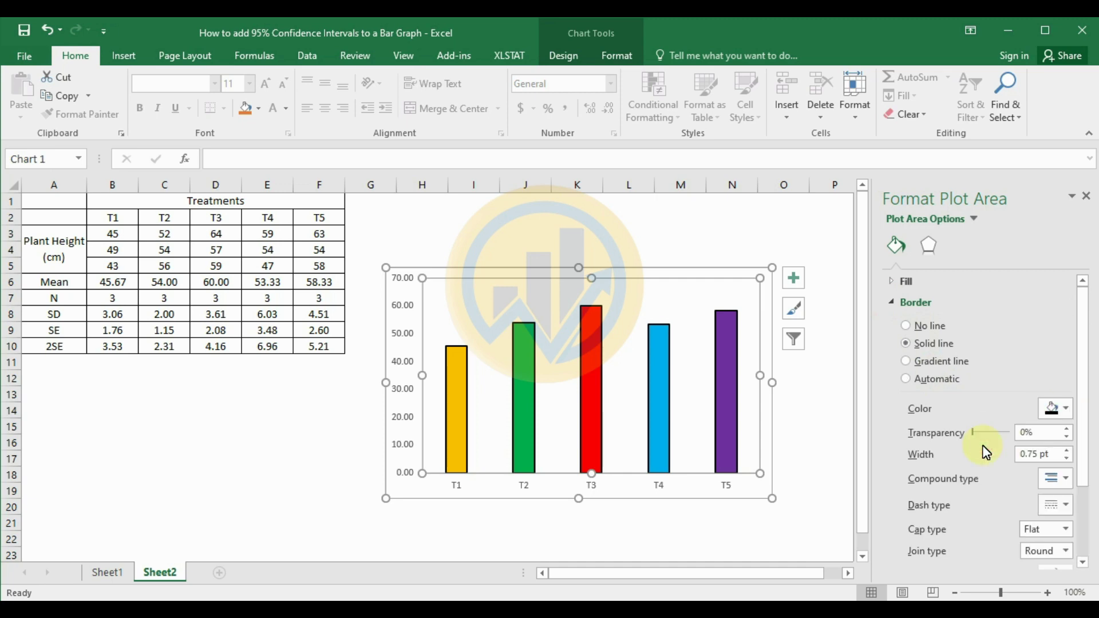
click(1066, 450)
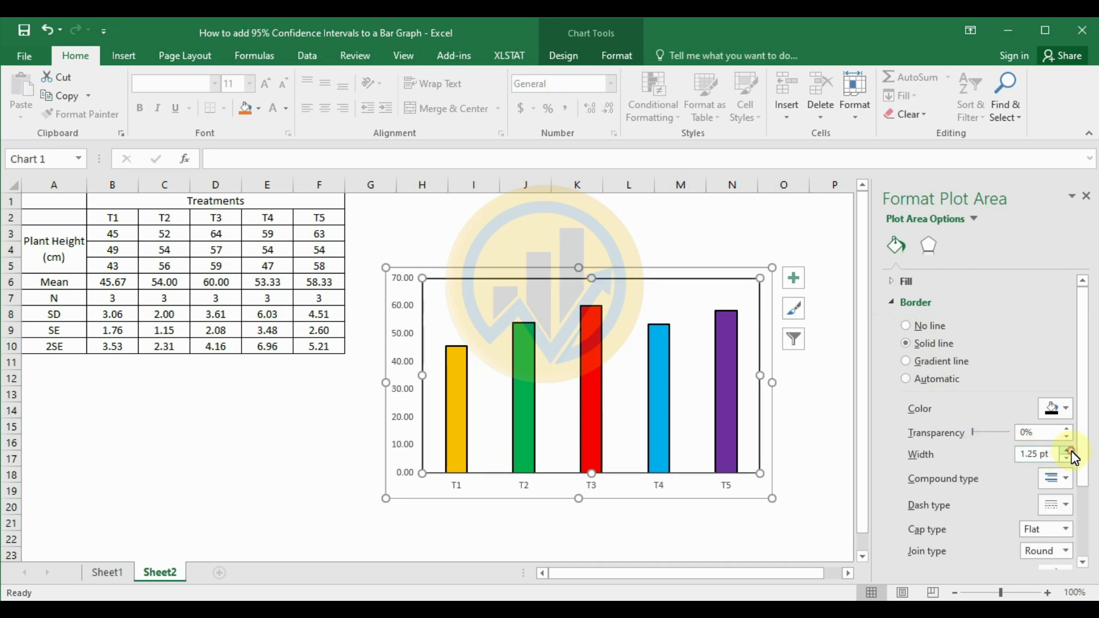
Set the chart area border to No line, removing the outer frame
click(694, 265)
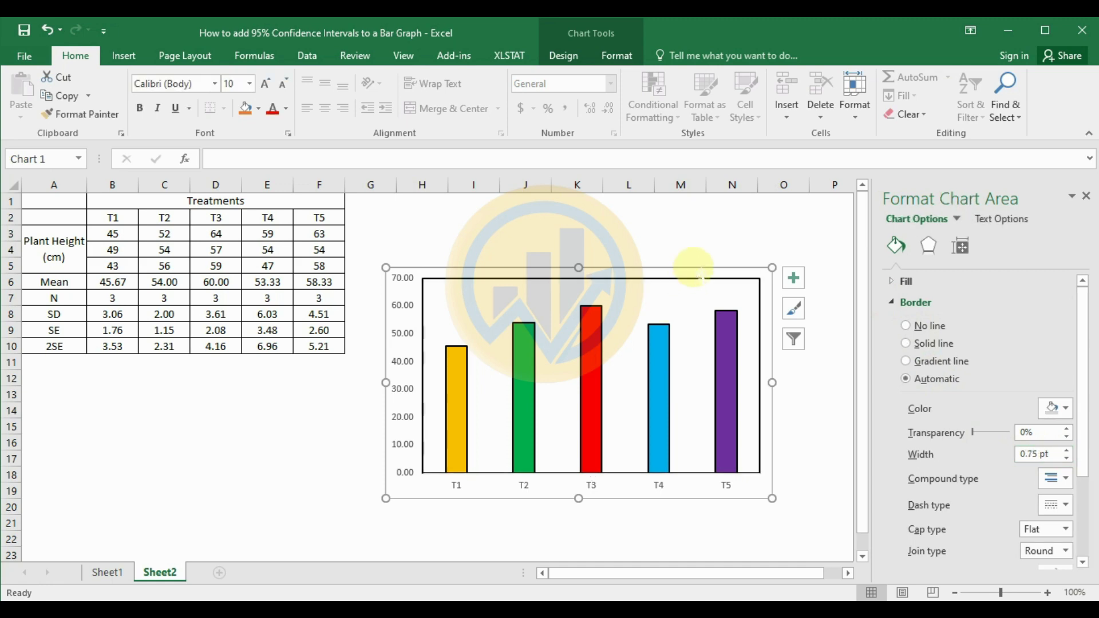
click(907, 326)
click(825, 380)
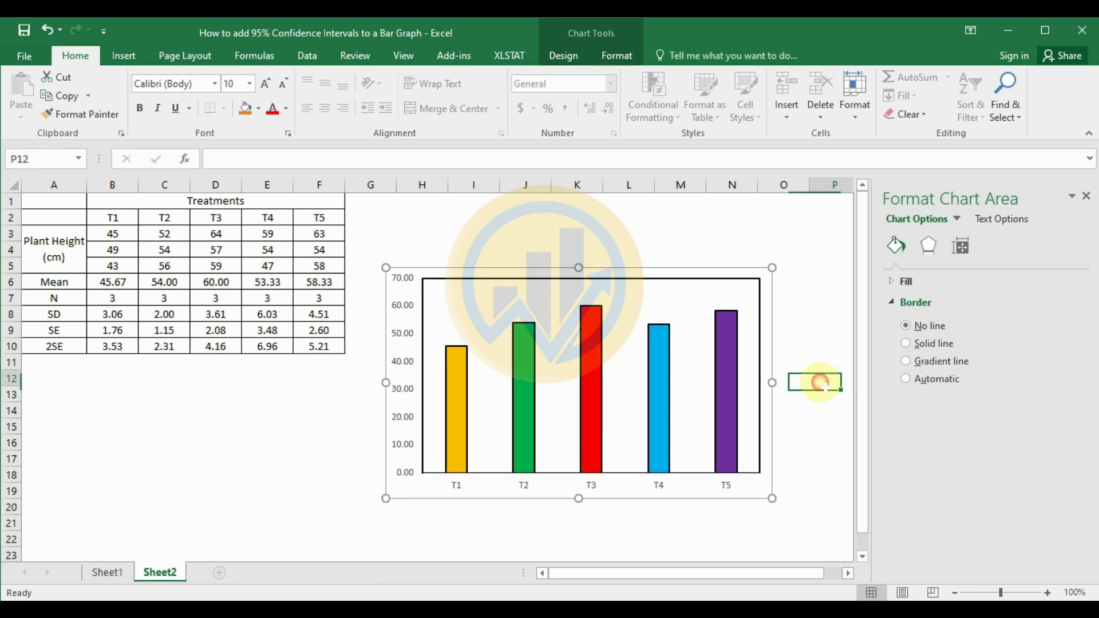
click(404, 291)
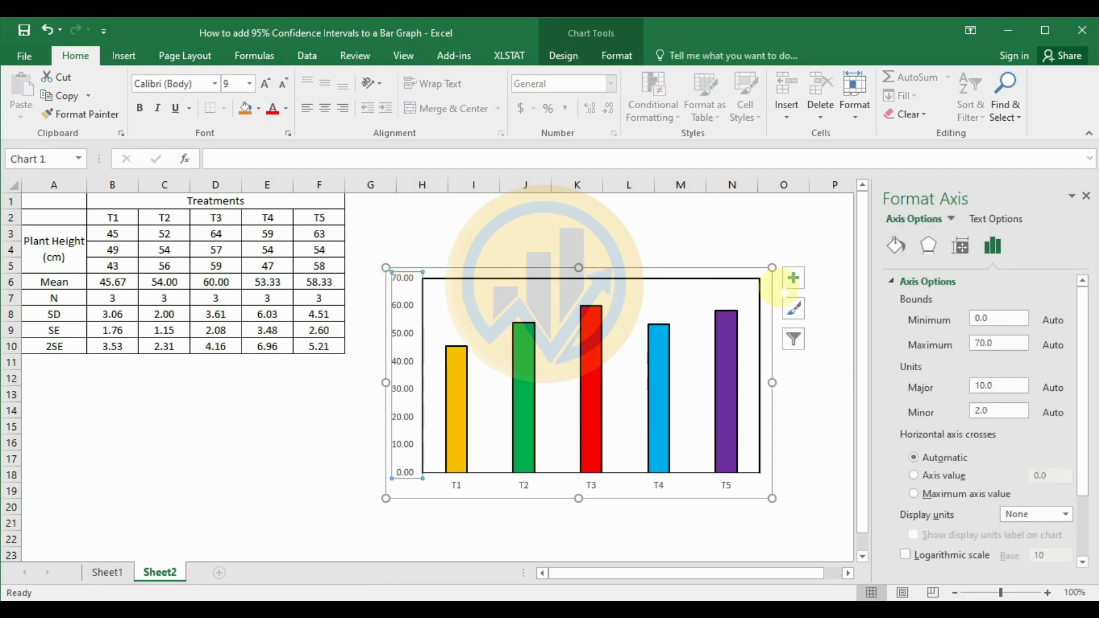
click(793, 280)
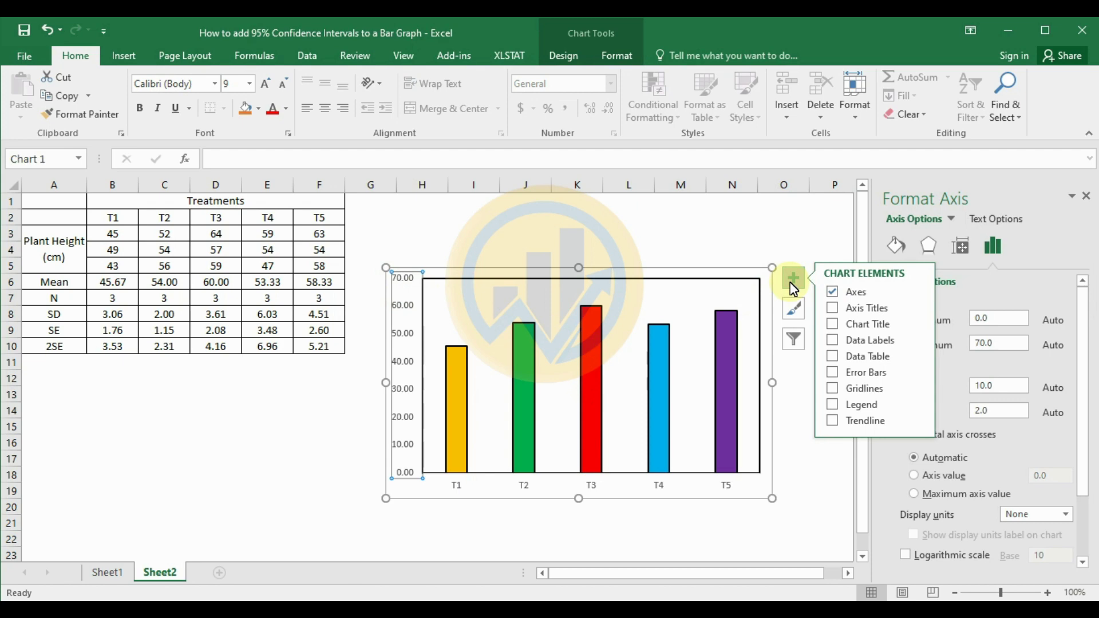
Add axis titles and change the horizontal axis title text to 'Treatments'
click(836, 315)
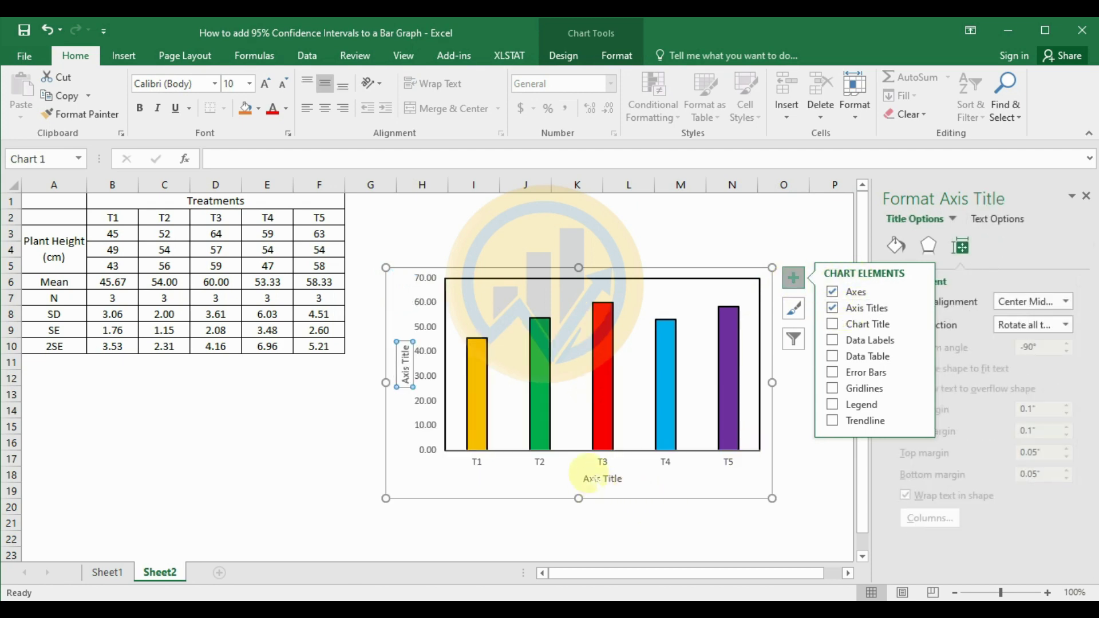
click(595, 479)
double_click(593, 479)
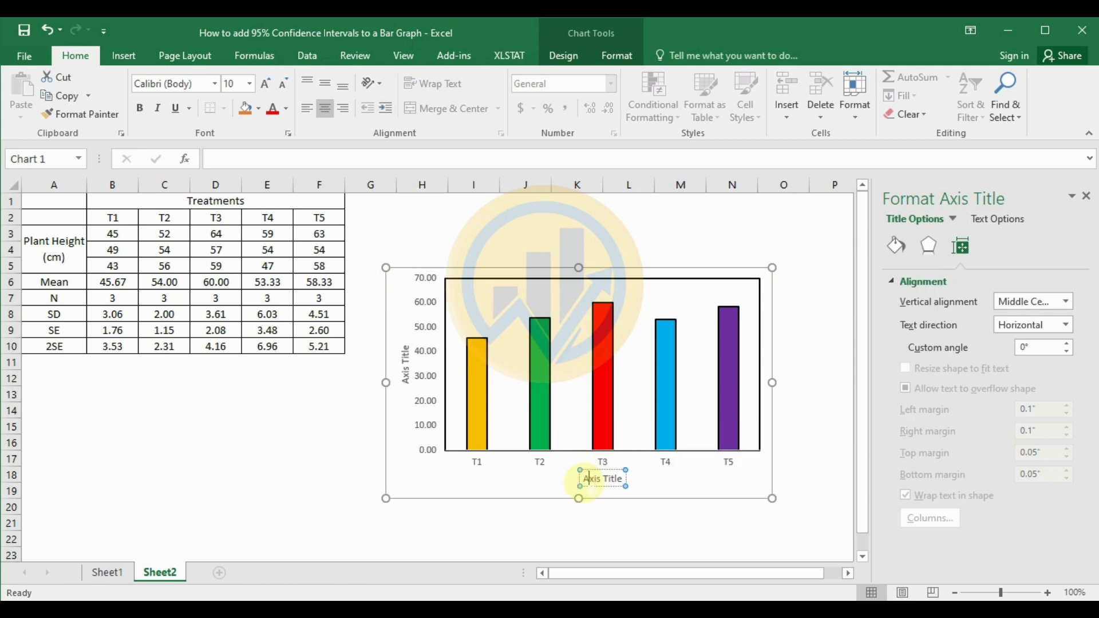
drag(580, 481, 627, 481)
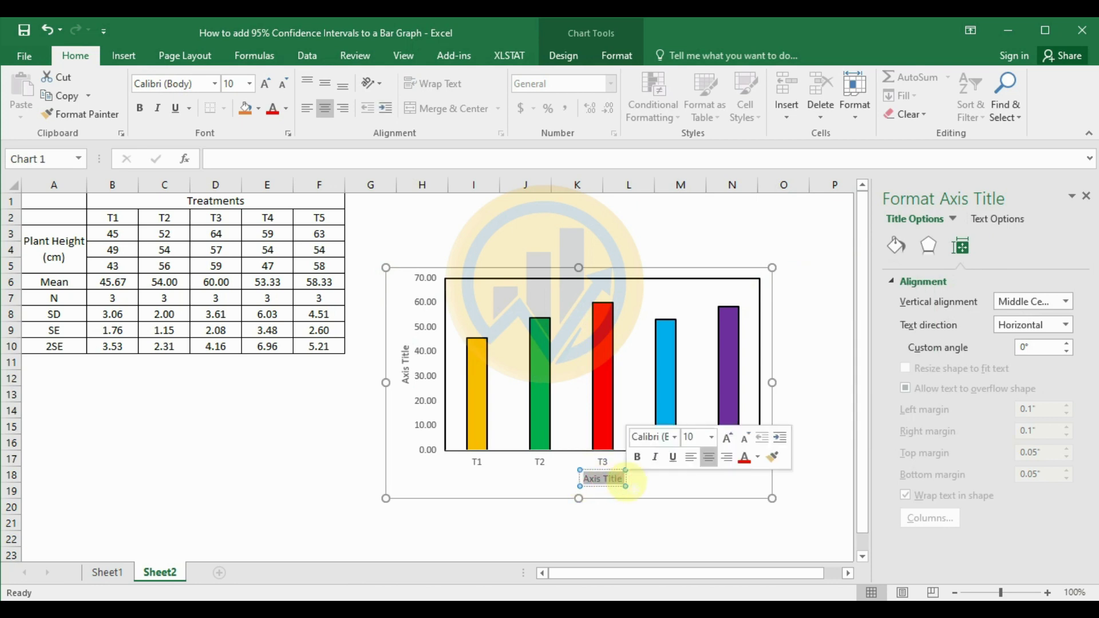
text(Trea)
text(t)
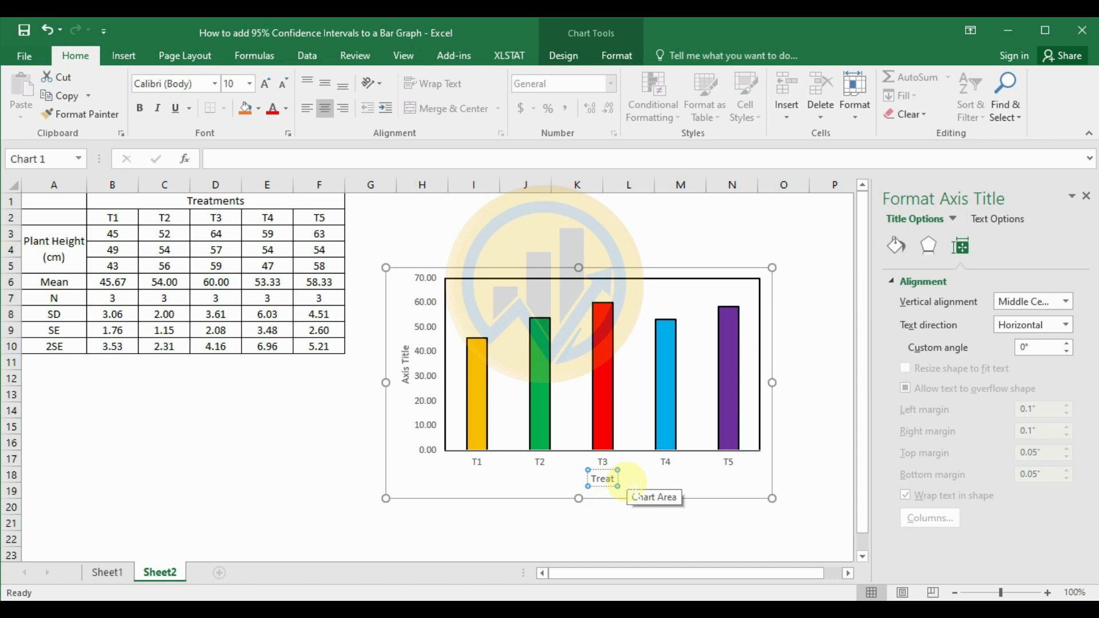
text(ments)
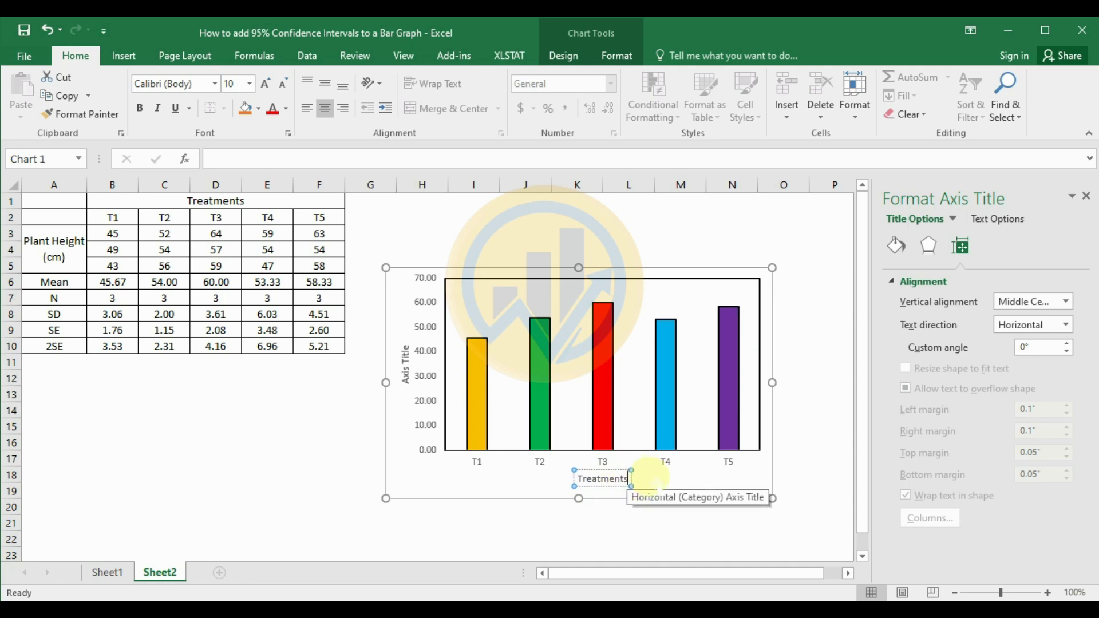
click(661, 481)
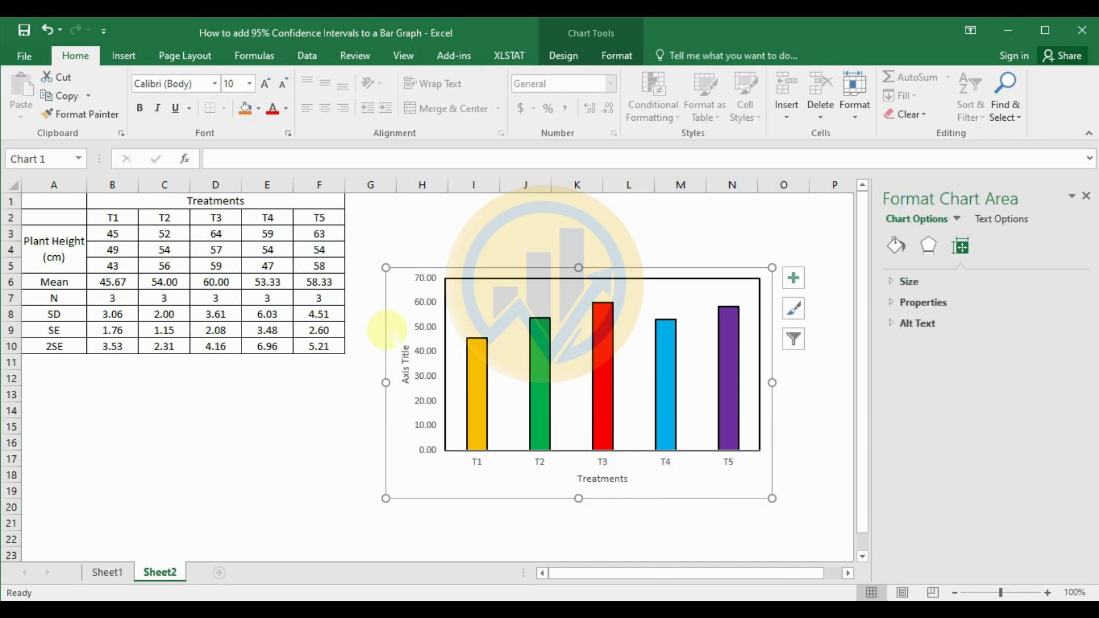
Replace the vertical axis title placeholder with 'Plant Height (cm)'
click(403, 358)
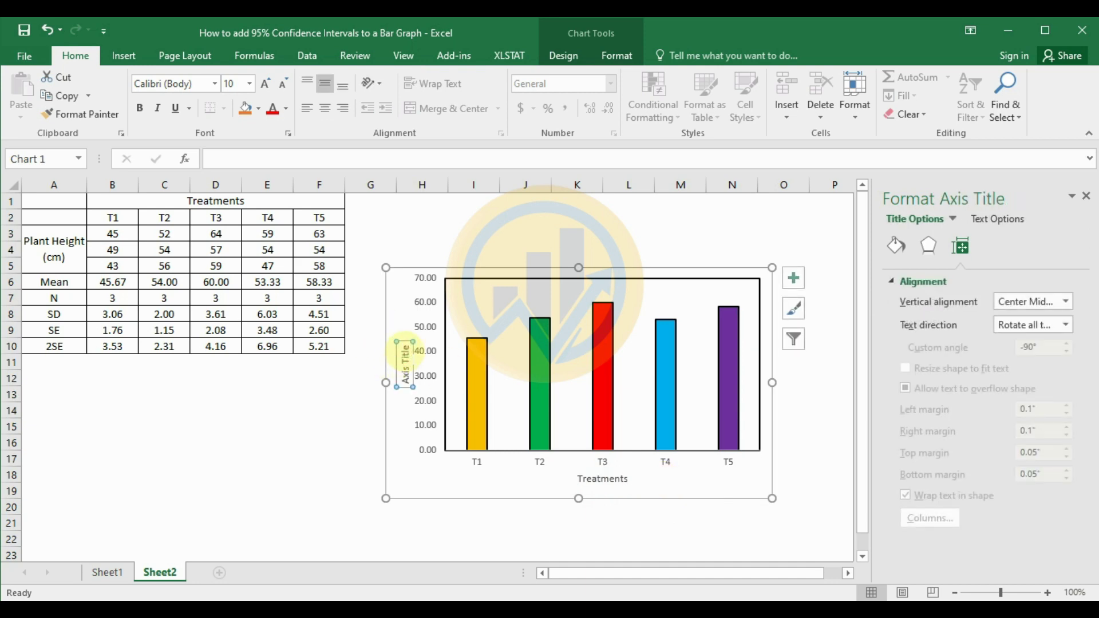
triple_click(405, 366)
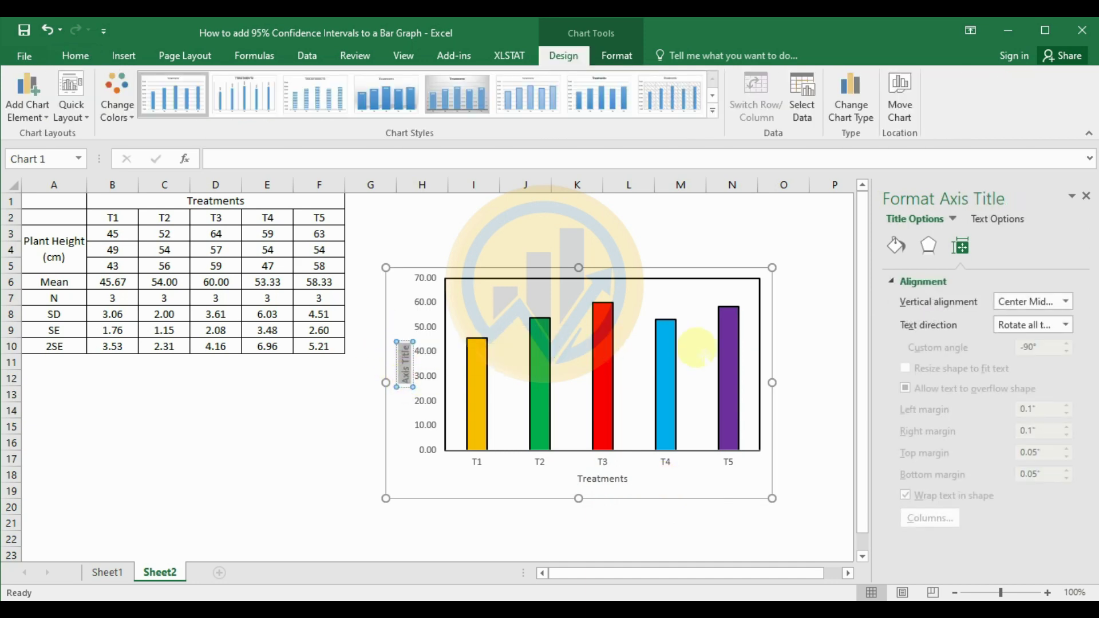
key(Delete)
text(Plant)
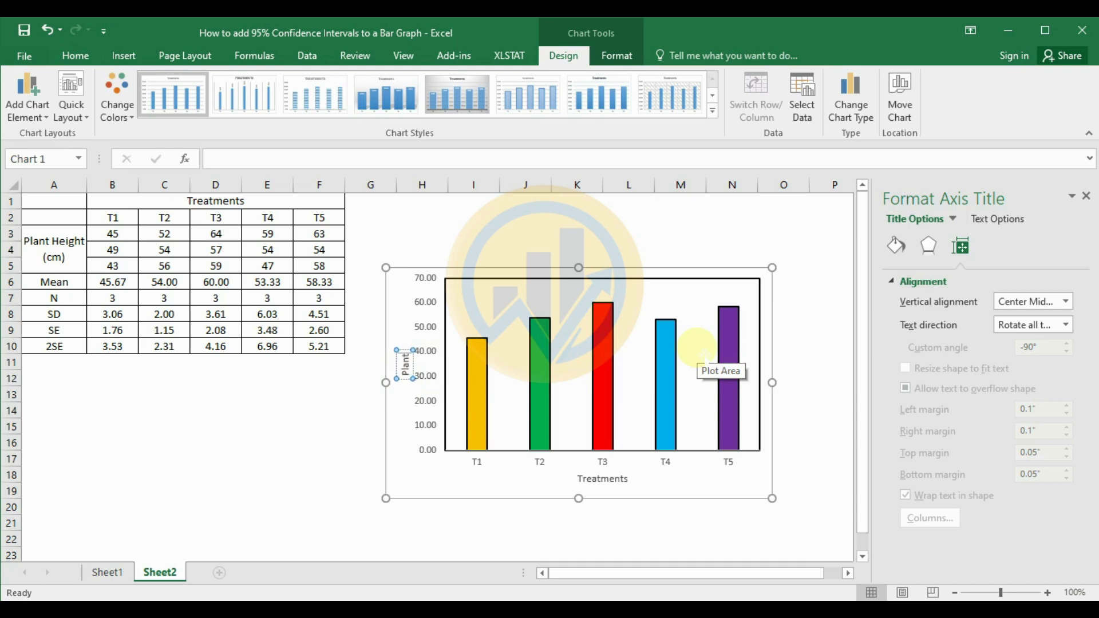
text(H)
key(BackSpace)
text(Height)
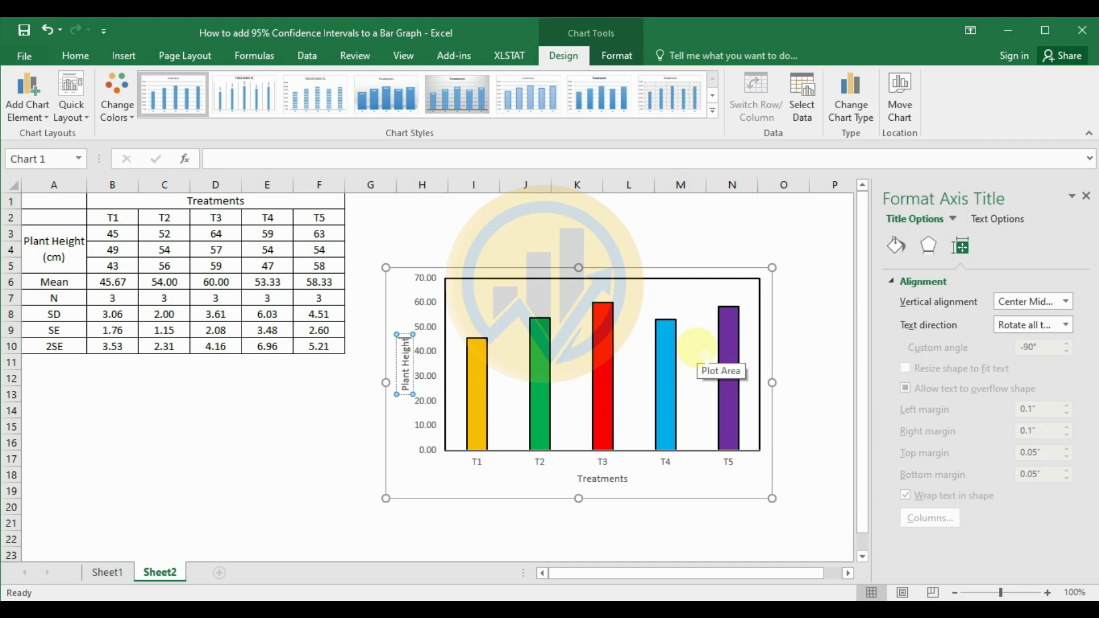
text( (cm))
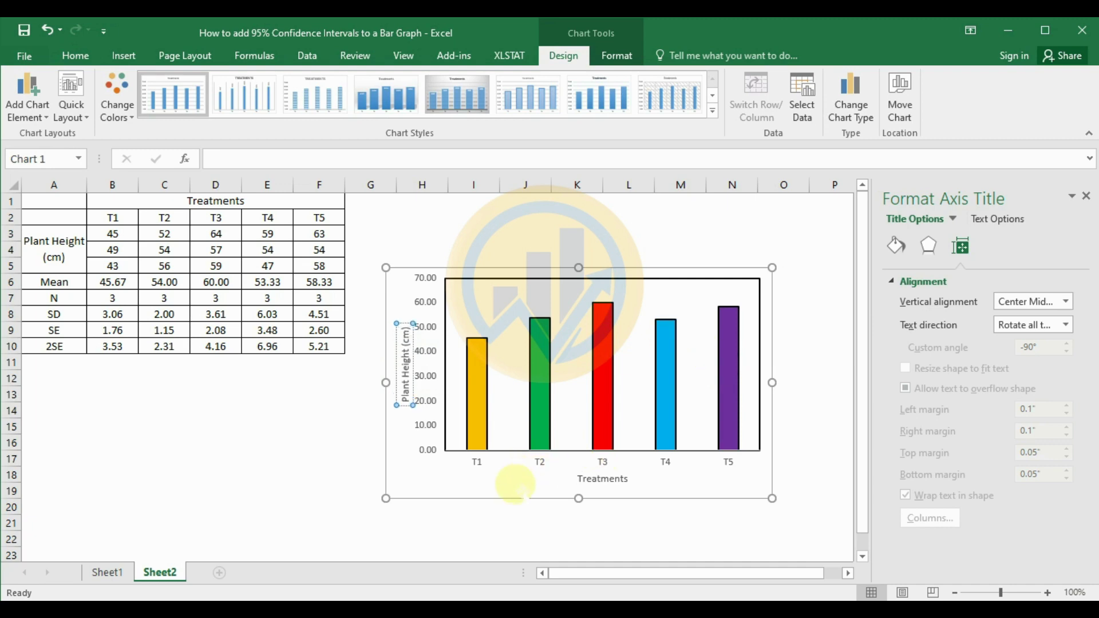
click(510, 483)
right_click(539, 398)
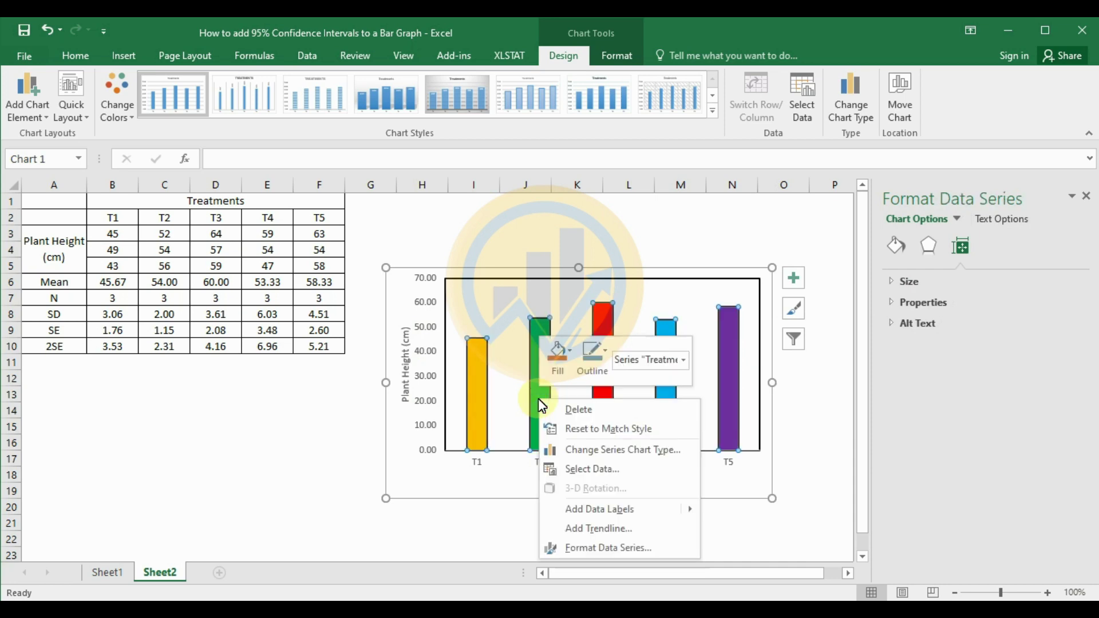
Add data labels to the bars, rotated 270° and positioned at Inside Base
mouse_move(604, 510)
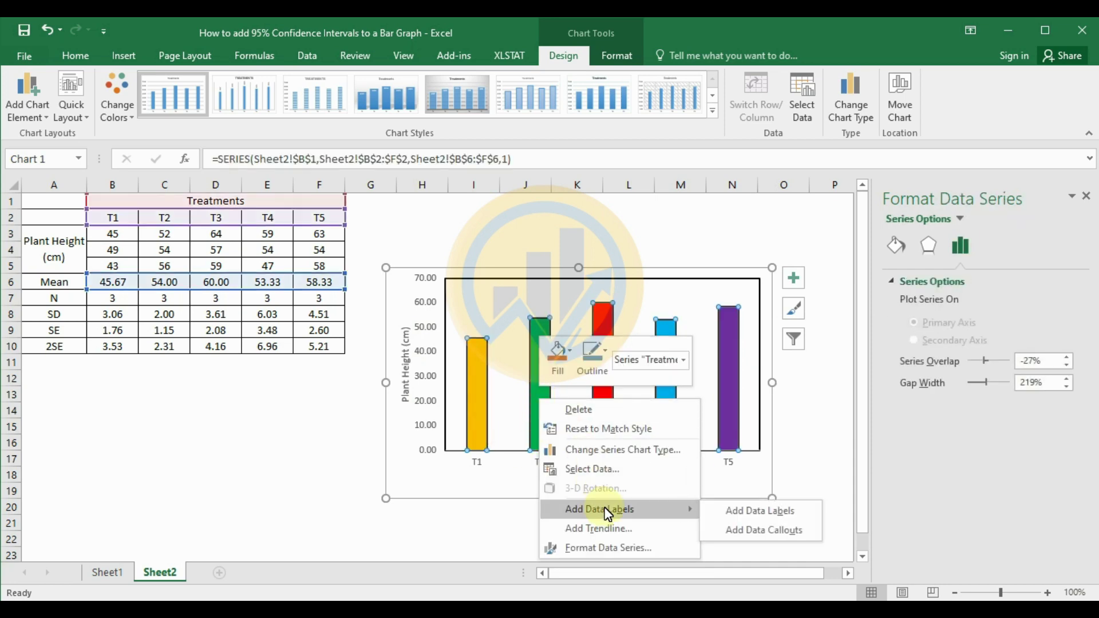
click(745, 513)
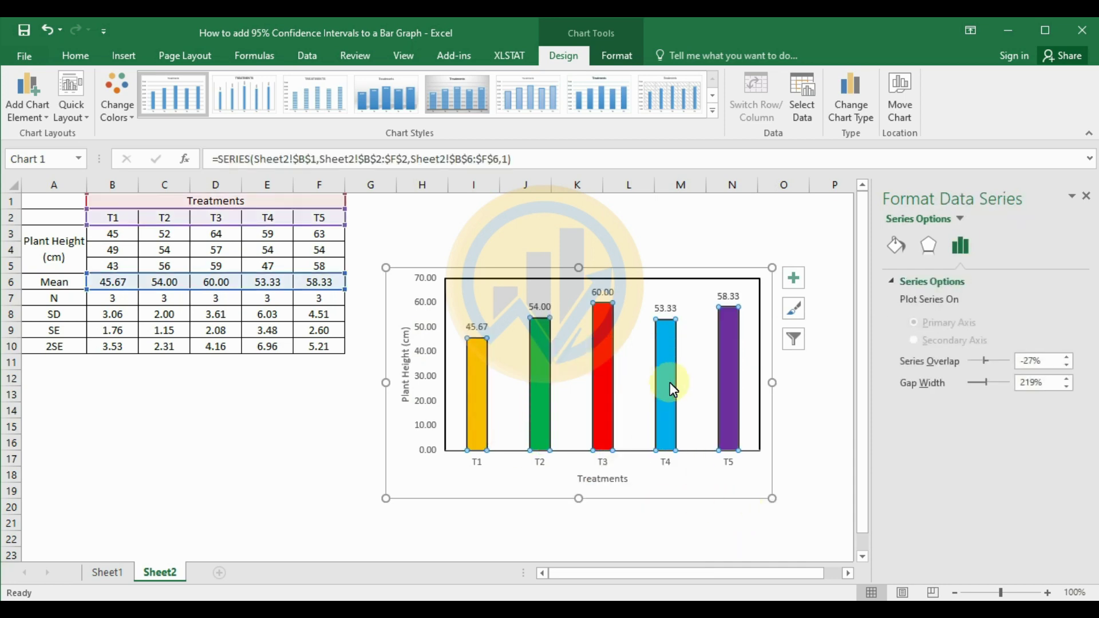
click(607, 295)
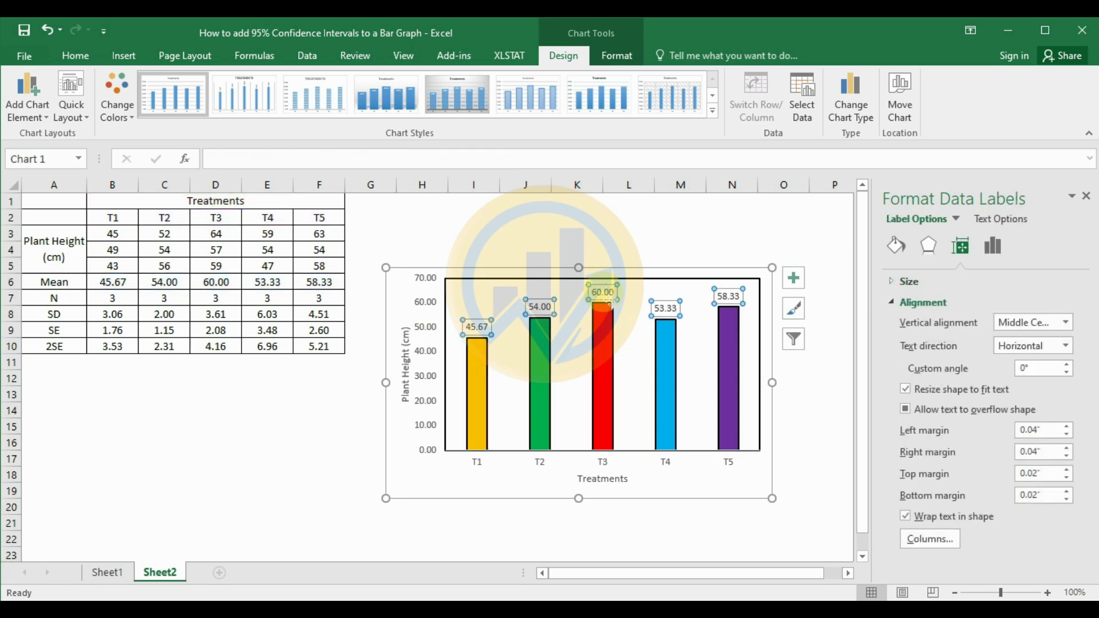
click(1067, 345)
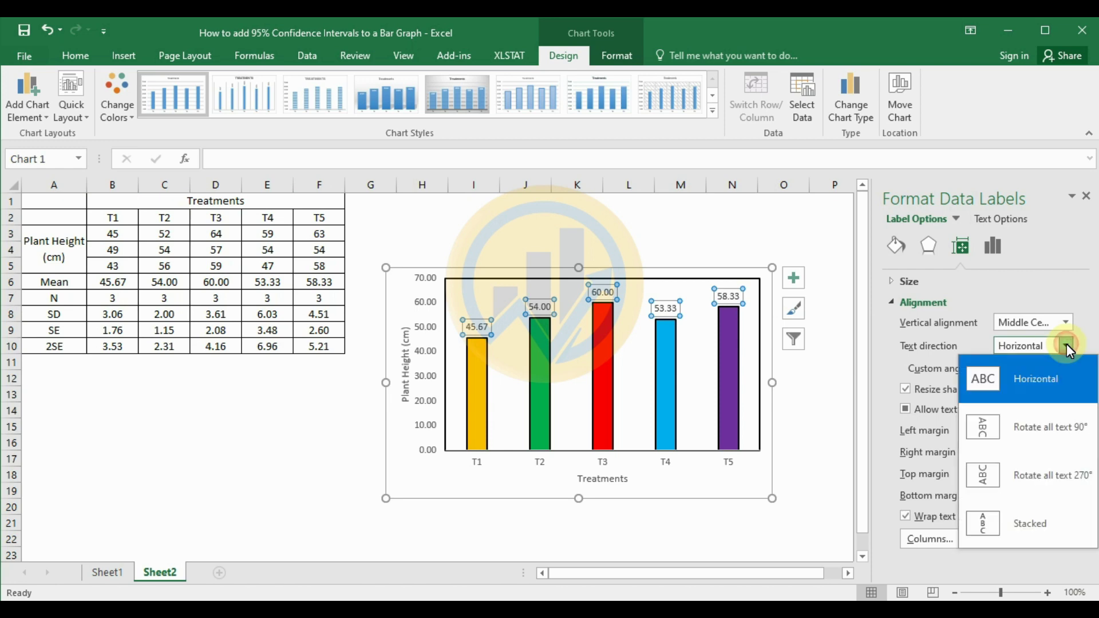
click(1068, 487)
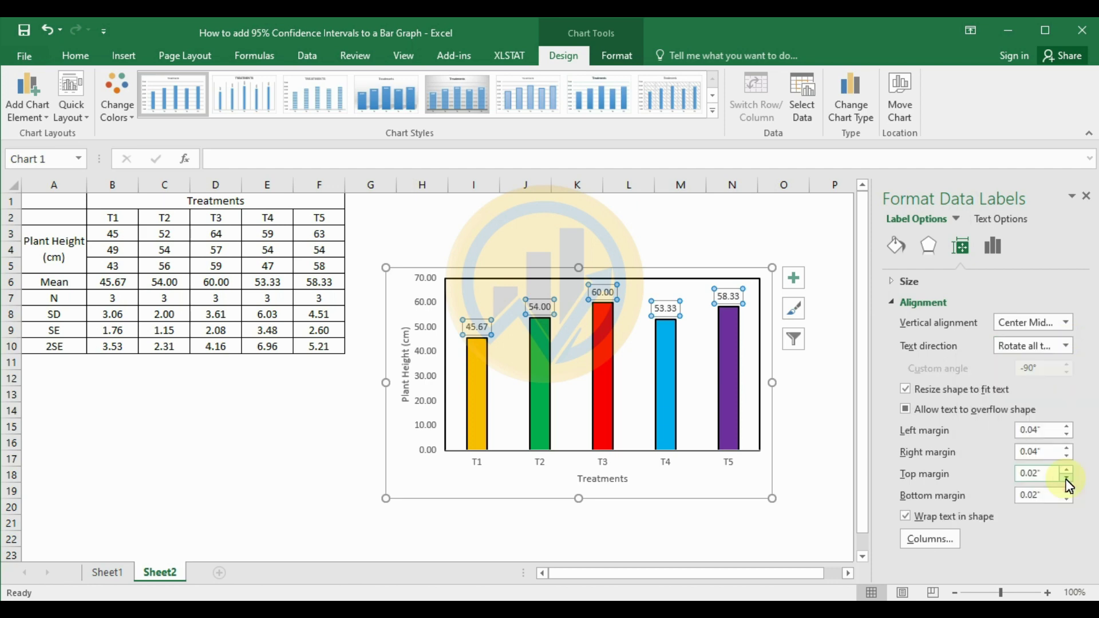
click(994, 248)
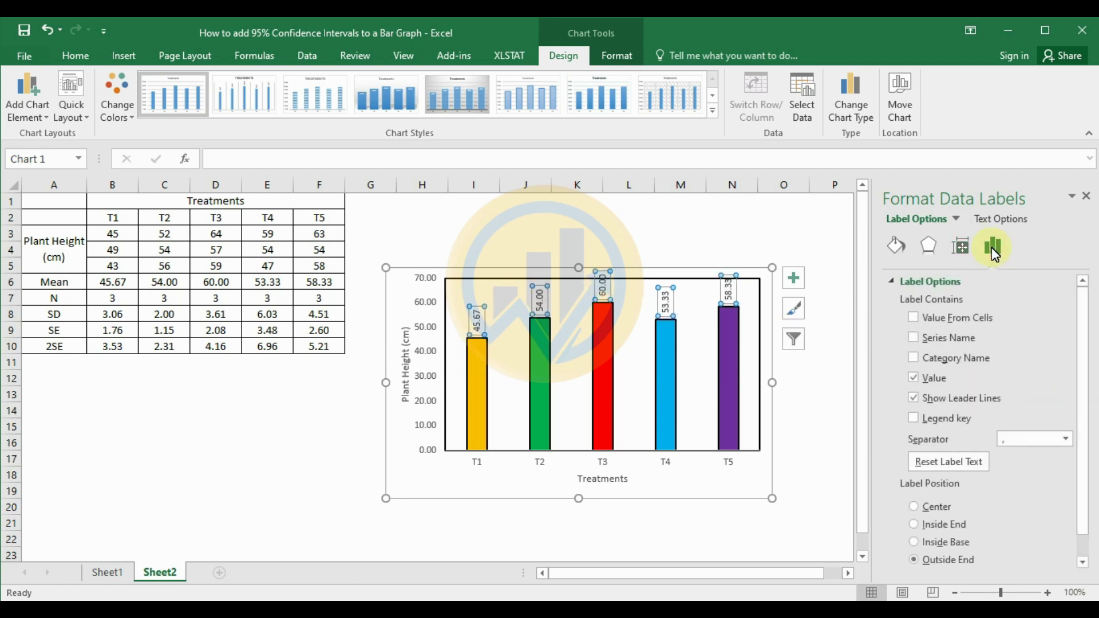
click(915, 541)
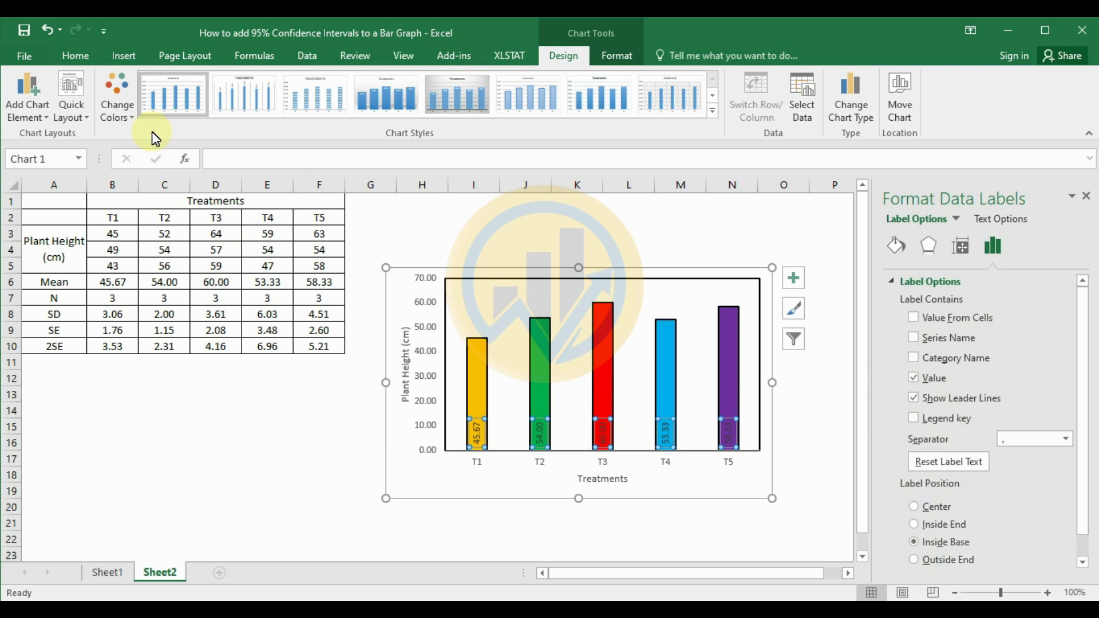
click(80, 56)
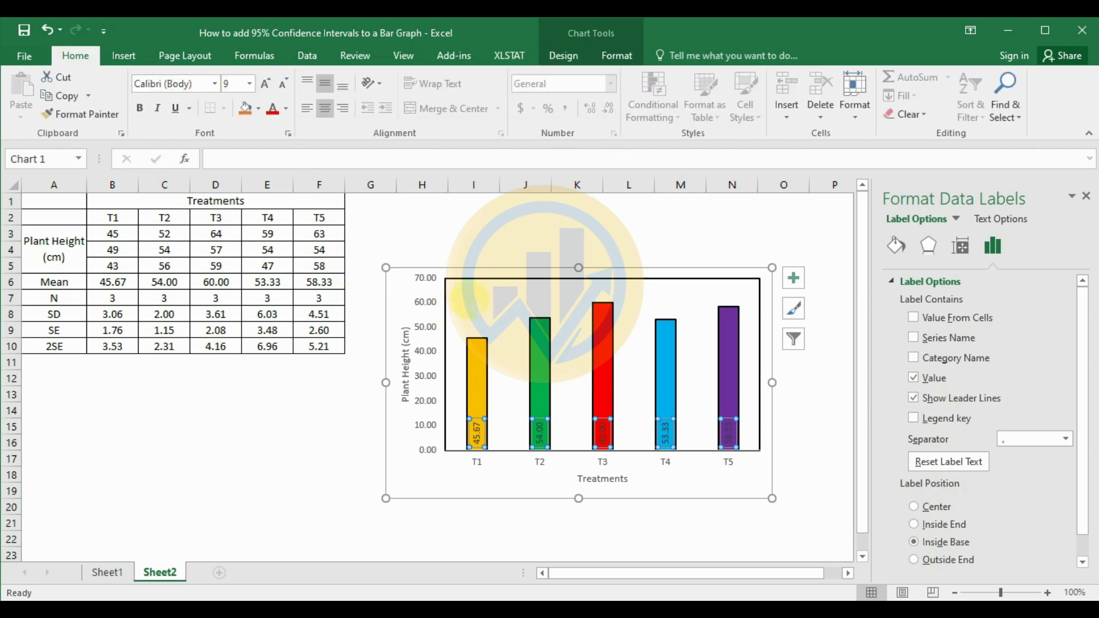
Set all chart text to black, 12-point Times New Roman
click(393, 273)
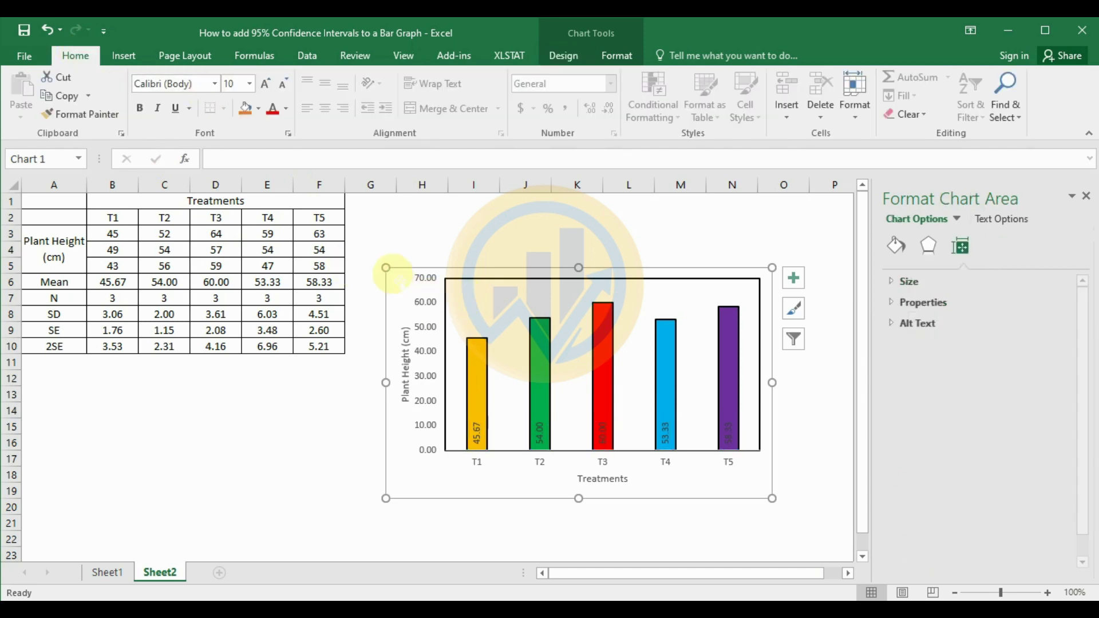
click(215, 84)
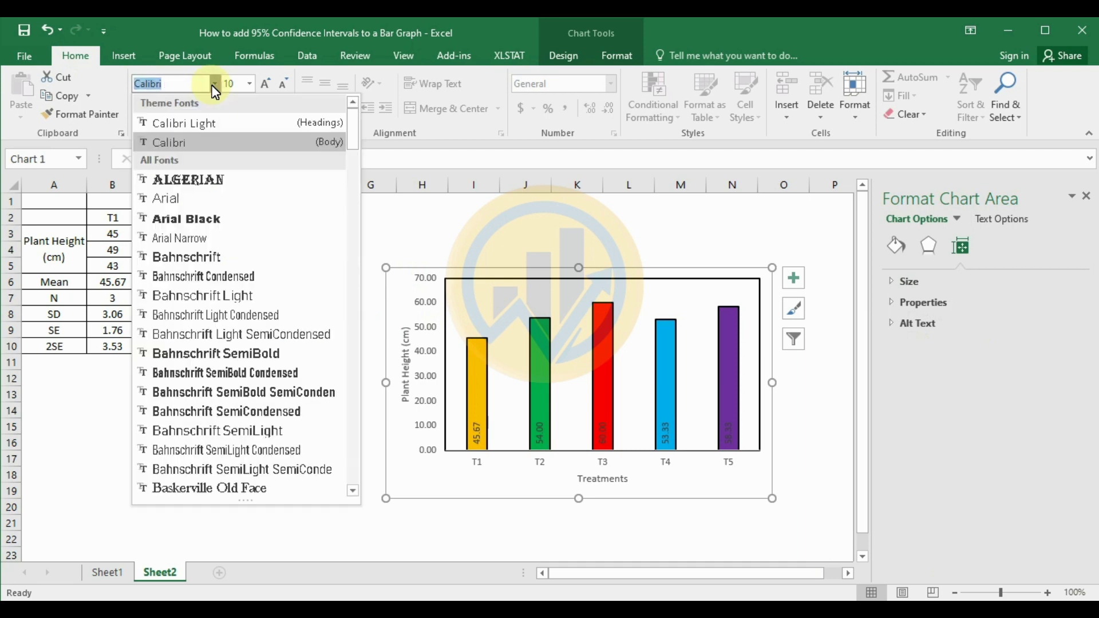
text(Times New Roma)
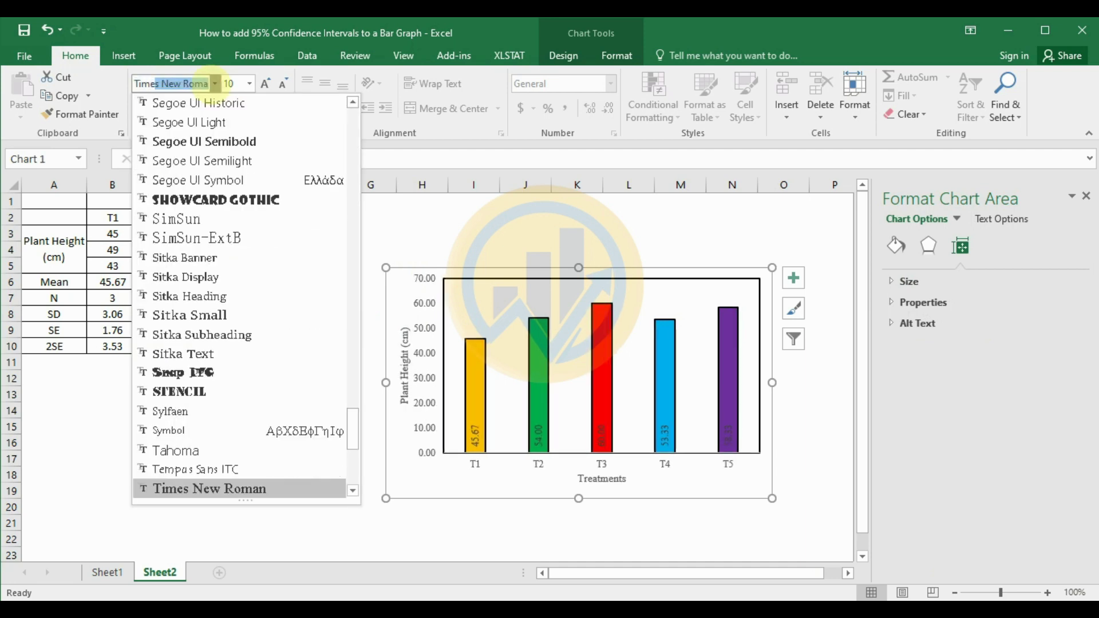
key(Return)
click(250, 83)
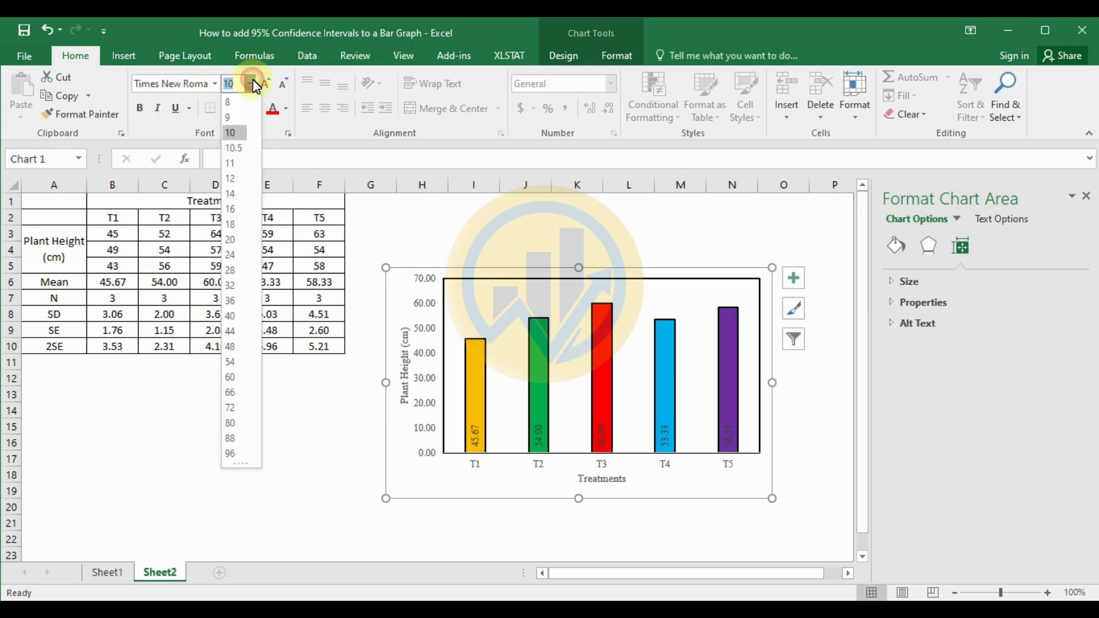
click(253, 180)
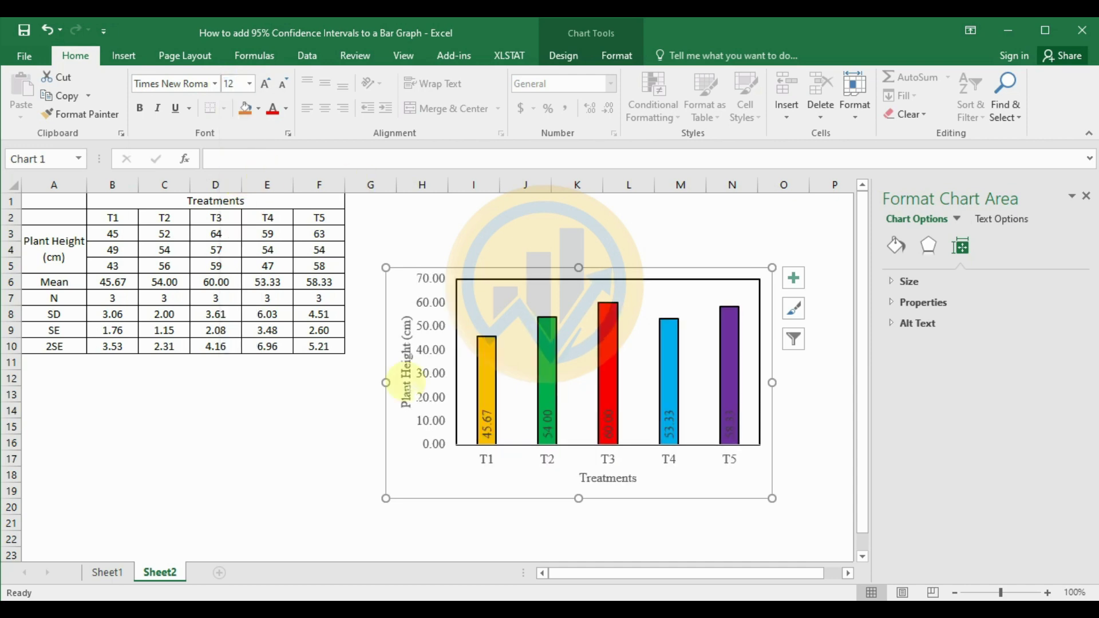
click(291, 116)
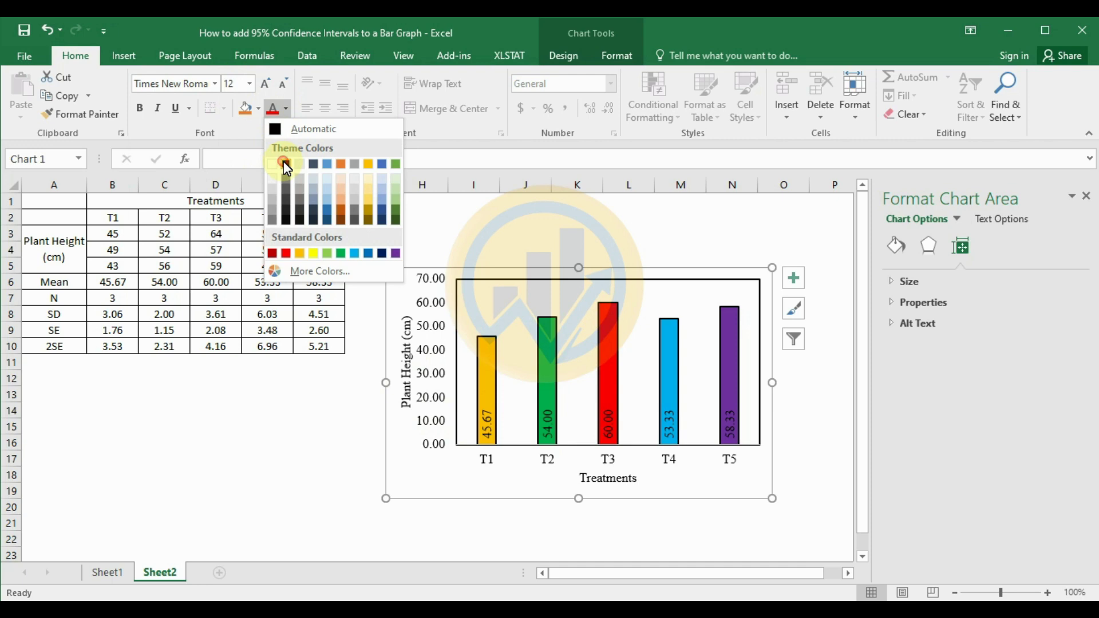
click(282, 160)
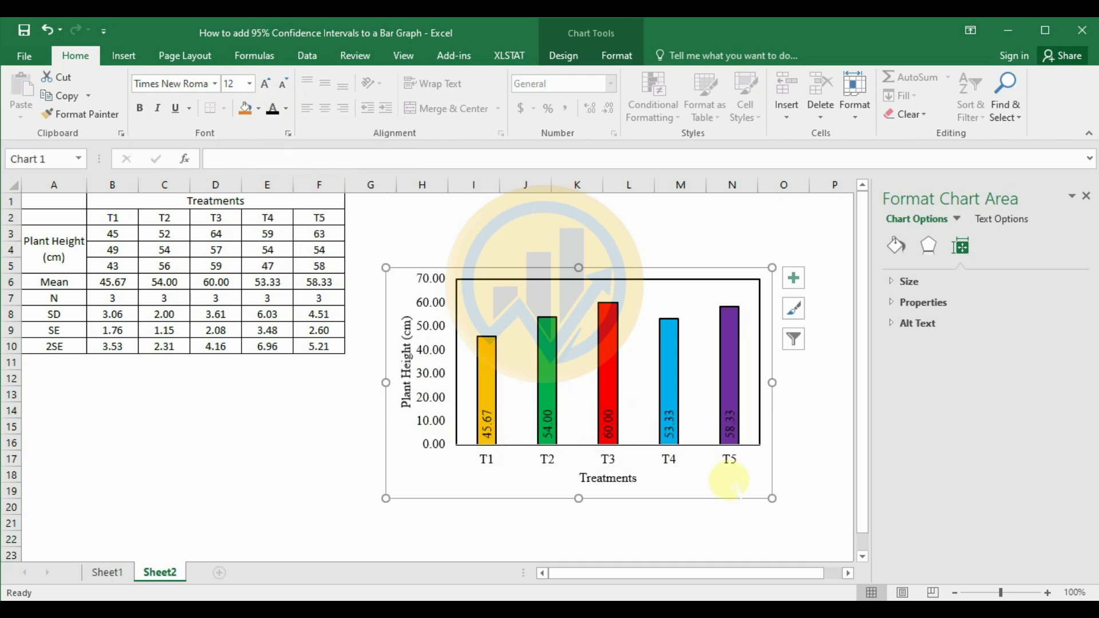
Move the chart up beside the table and enlarge it down and right
click(1087, 197)
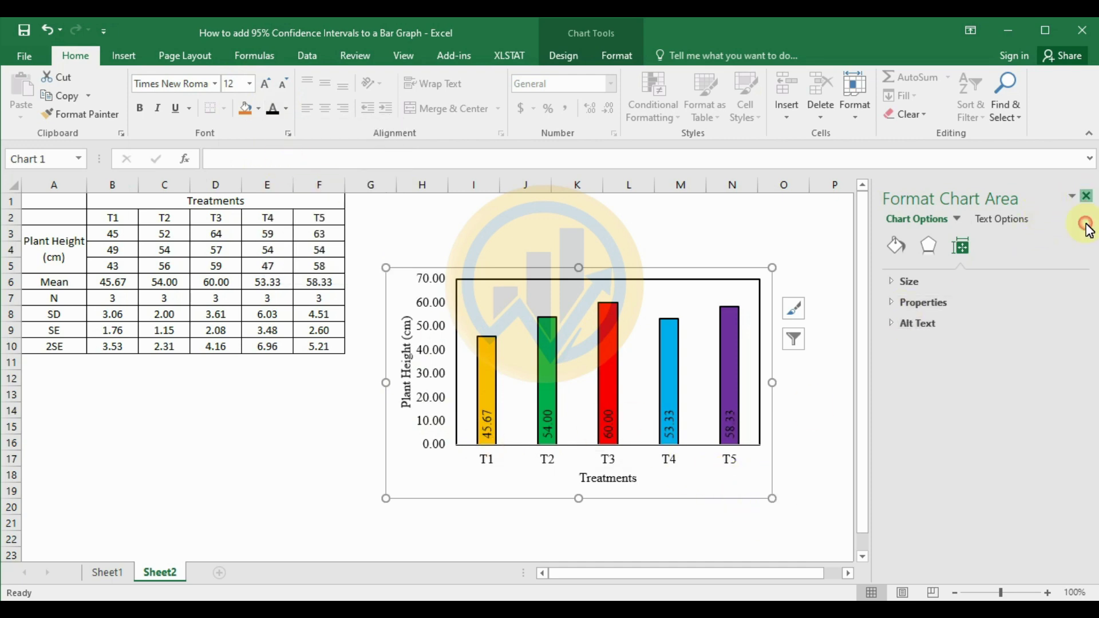
drag(402, 287, 358, 248)
drag(733, 467, 833, 531)
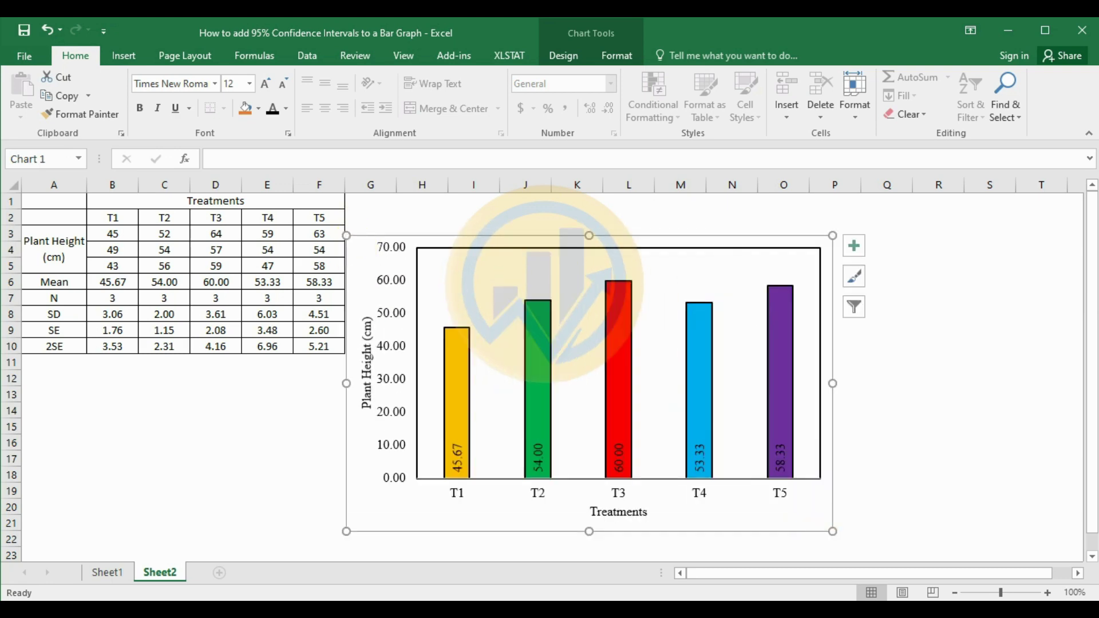
Add error bars to the treatment series via Chart Elements > Error Bars > More Options
click(460, 365)
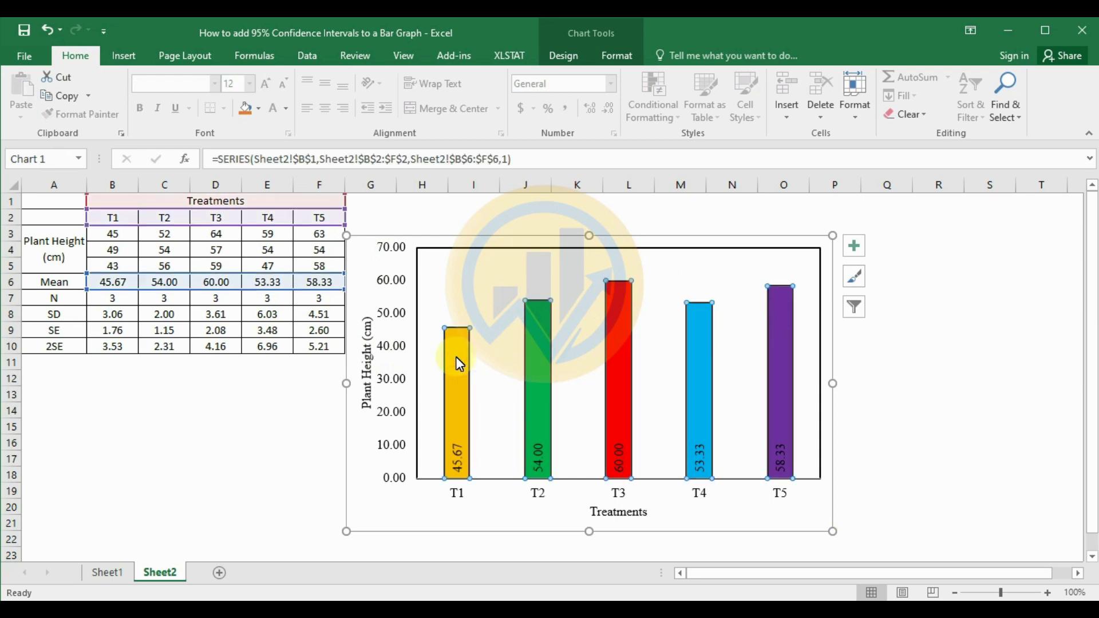
click(856, 248)
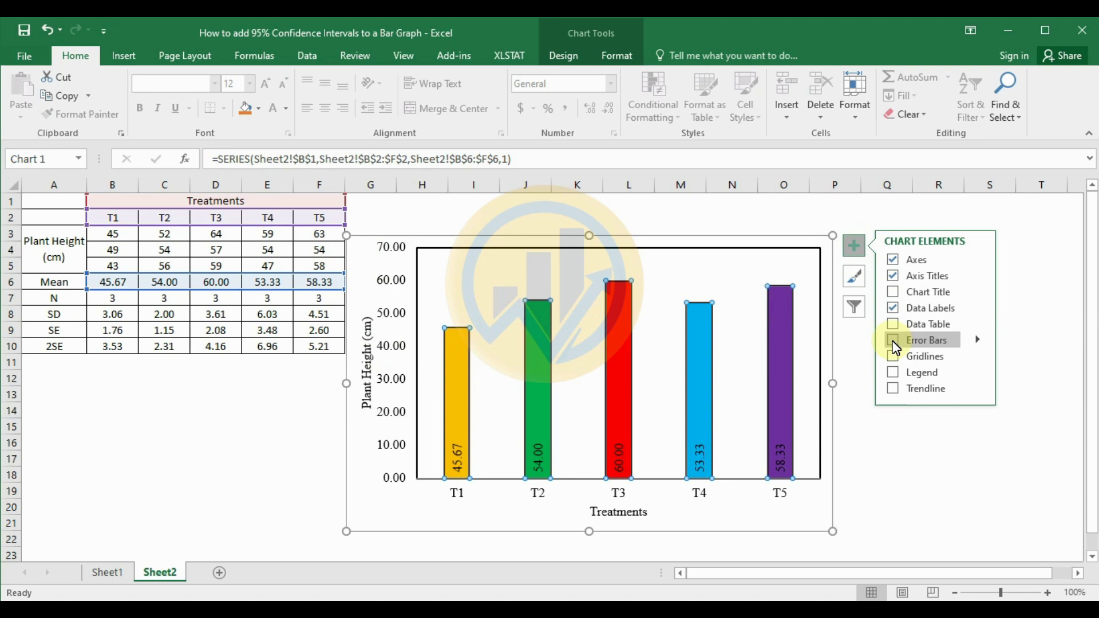
click(977, 339)
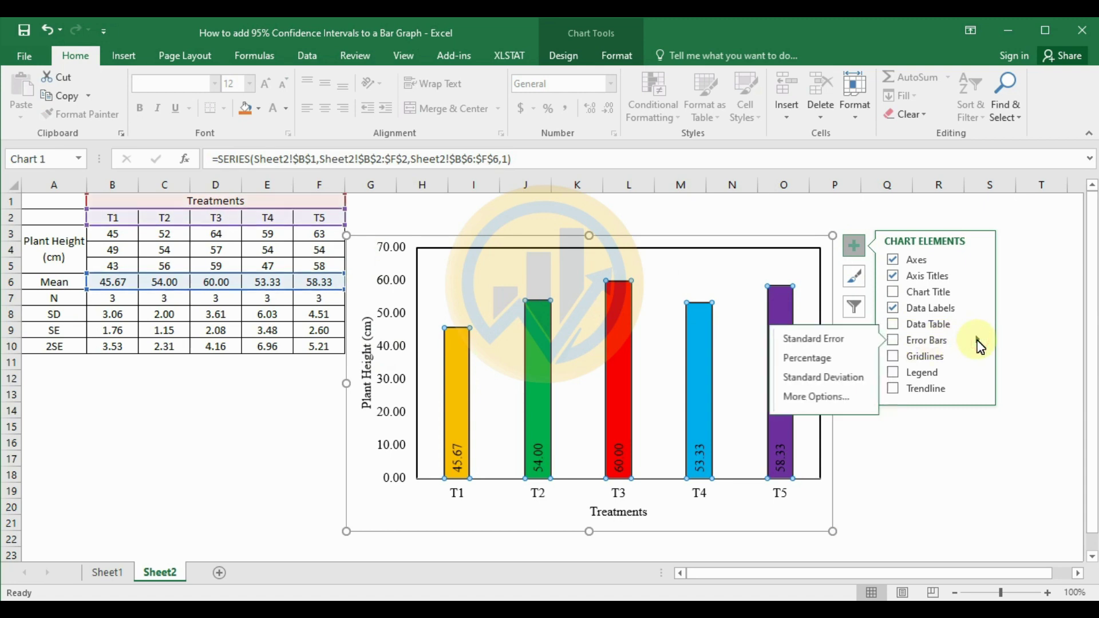
click(822, 403)
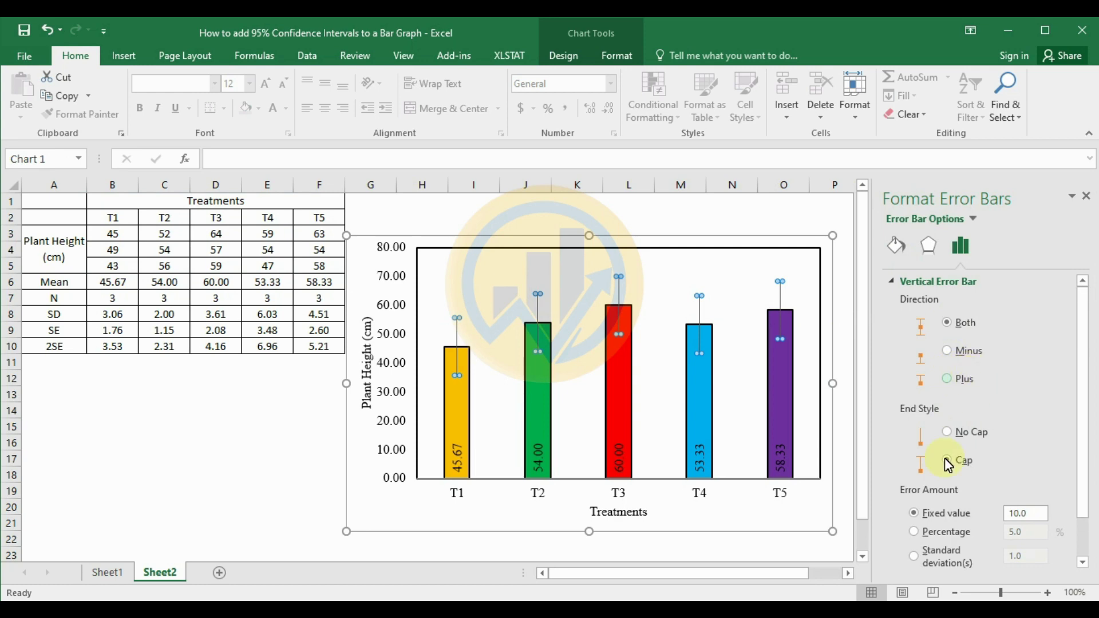
scroll(950, 486, down, 2)
Set custom positive and negative error values to the 2SE range =Sheet2!$B$10:$F$10
click(914, 553)
click(1038, 554)
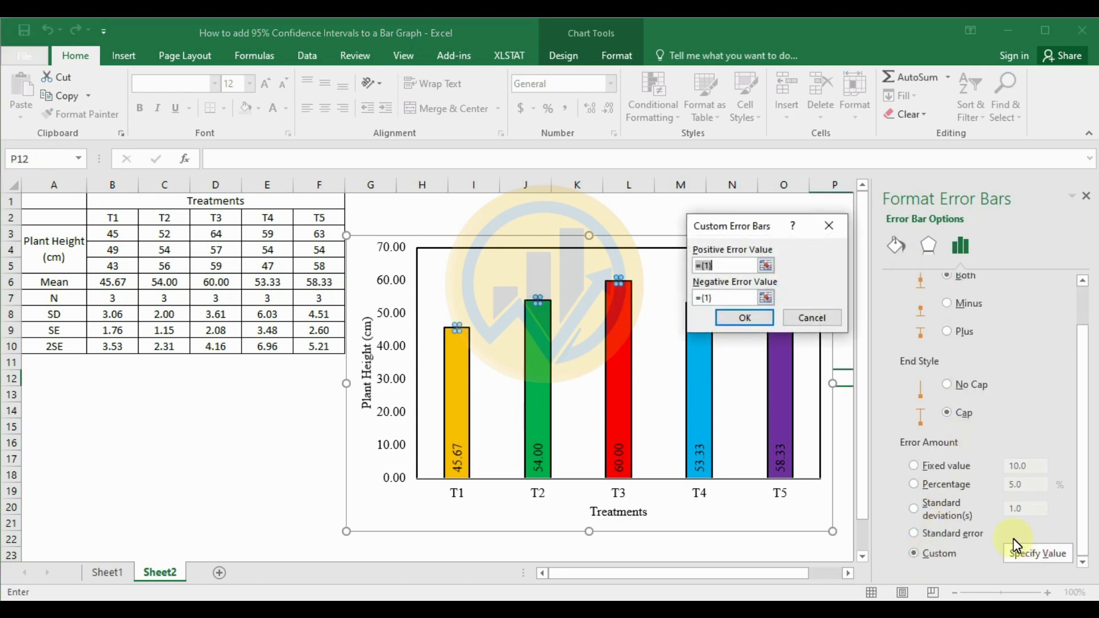
click(739, 265)
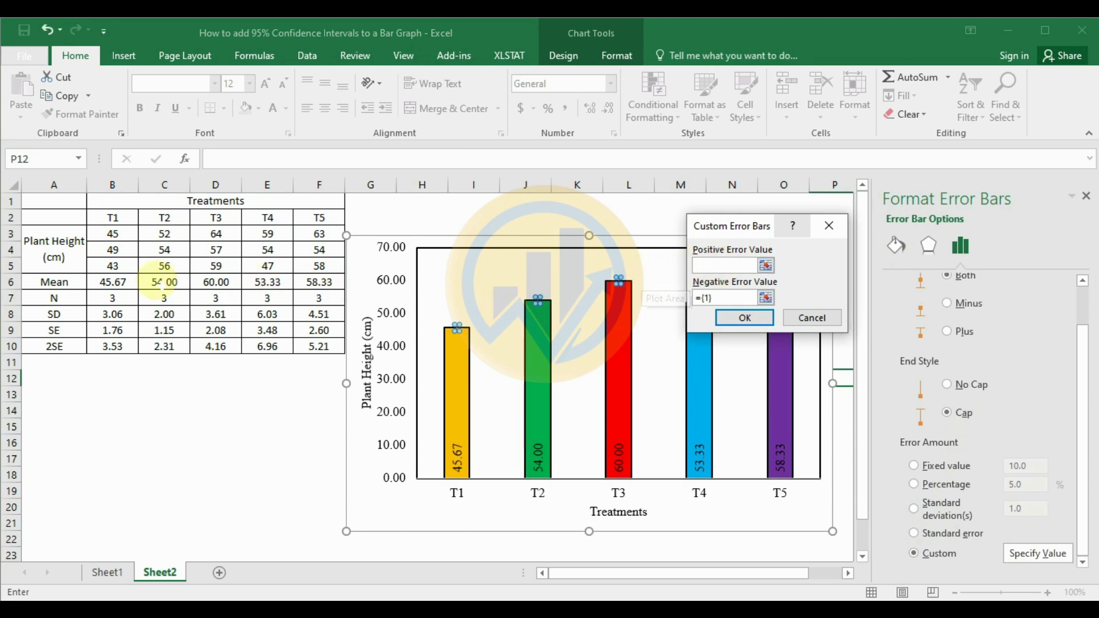
click(110, 347)
drag(111, 347, 321, 347)
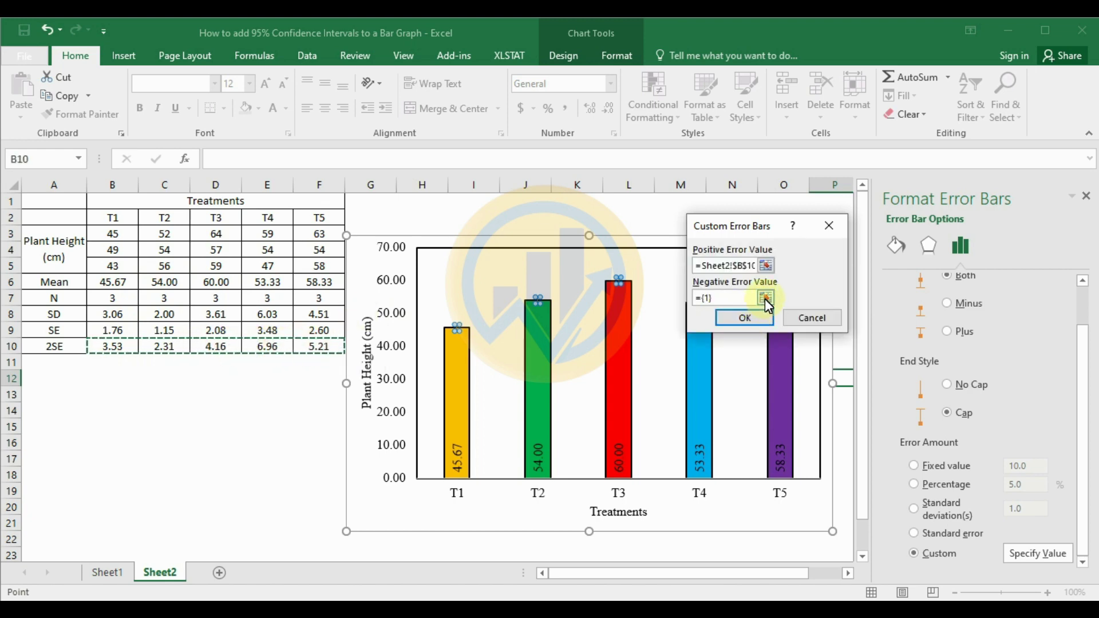
click(765, 298)
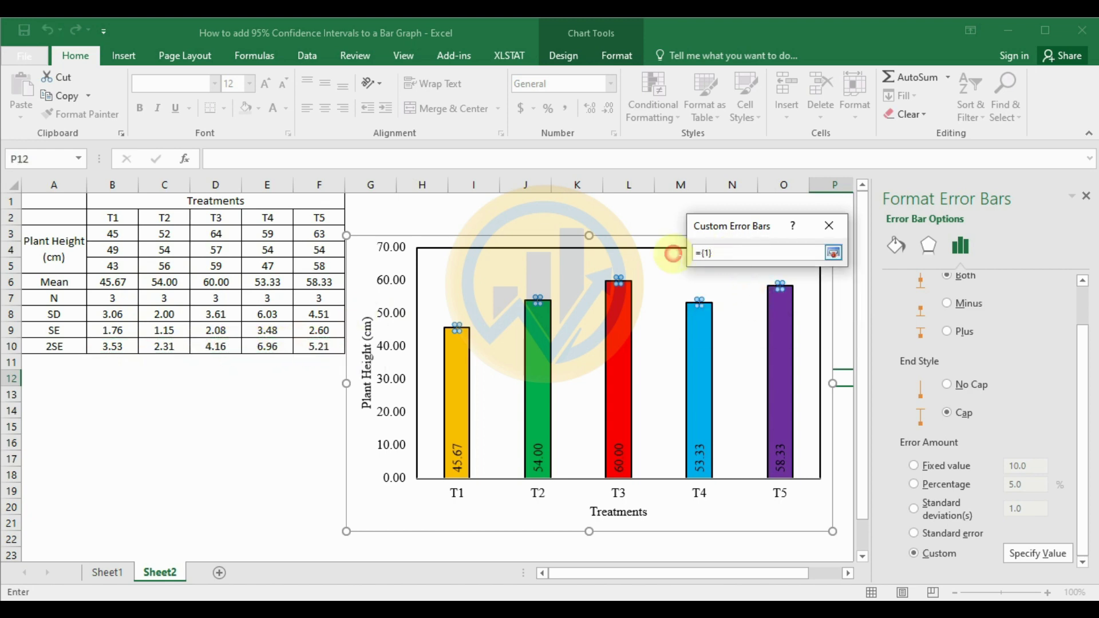
key(BackSpace)
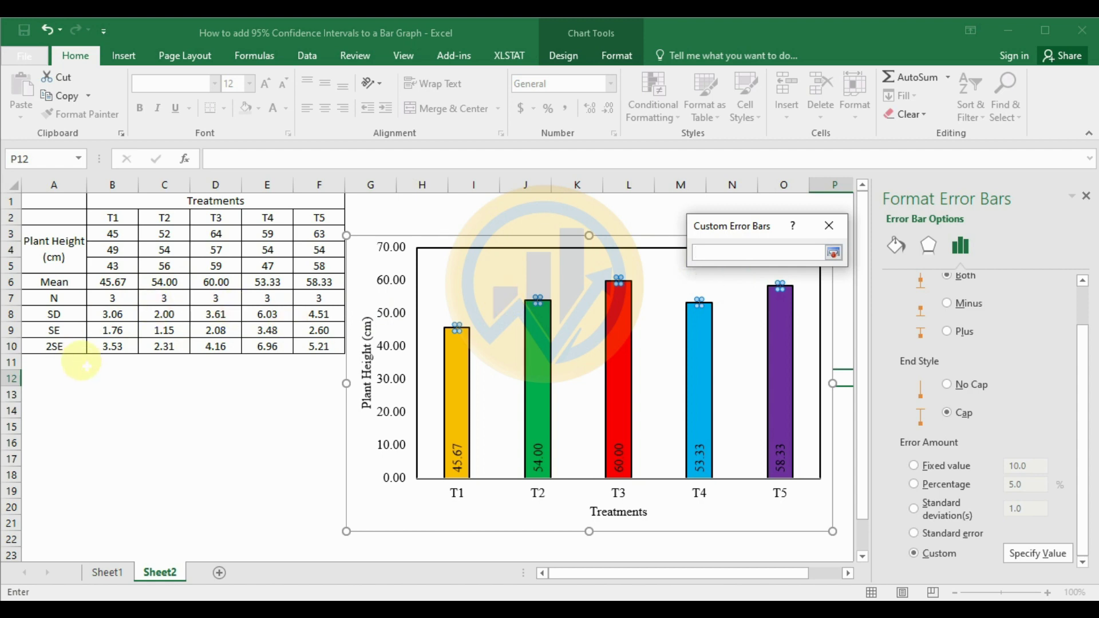
drag(110, 347, 319, 346)
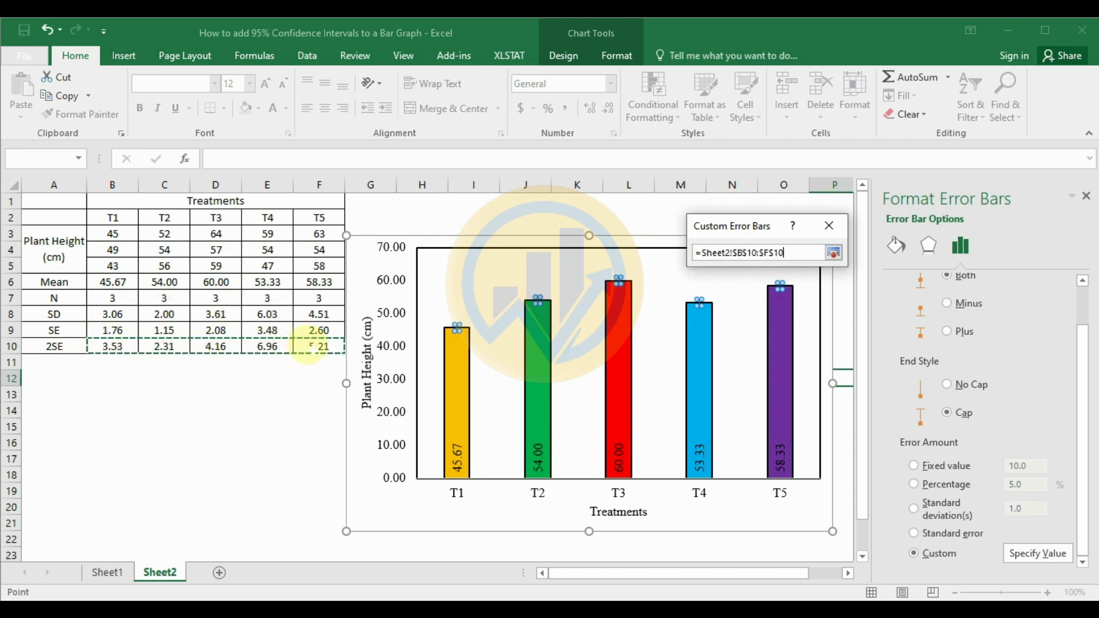
click(834, 253)
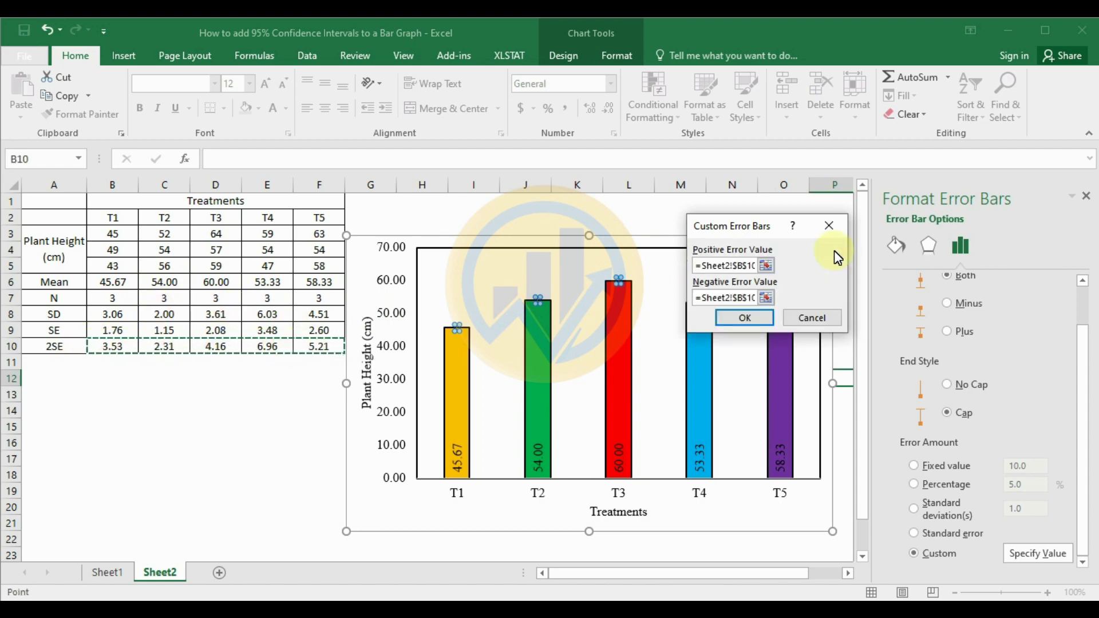
click(745, 319)
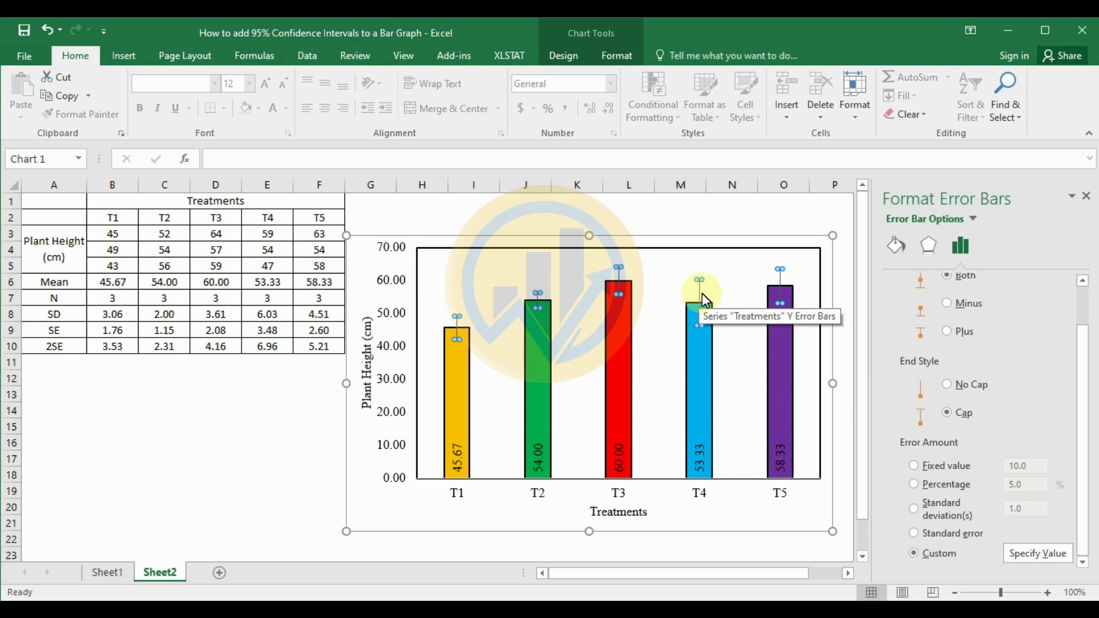
Draw the error bars as solid black lines, raising the width to 1.5 pt
click(896, 247)
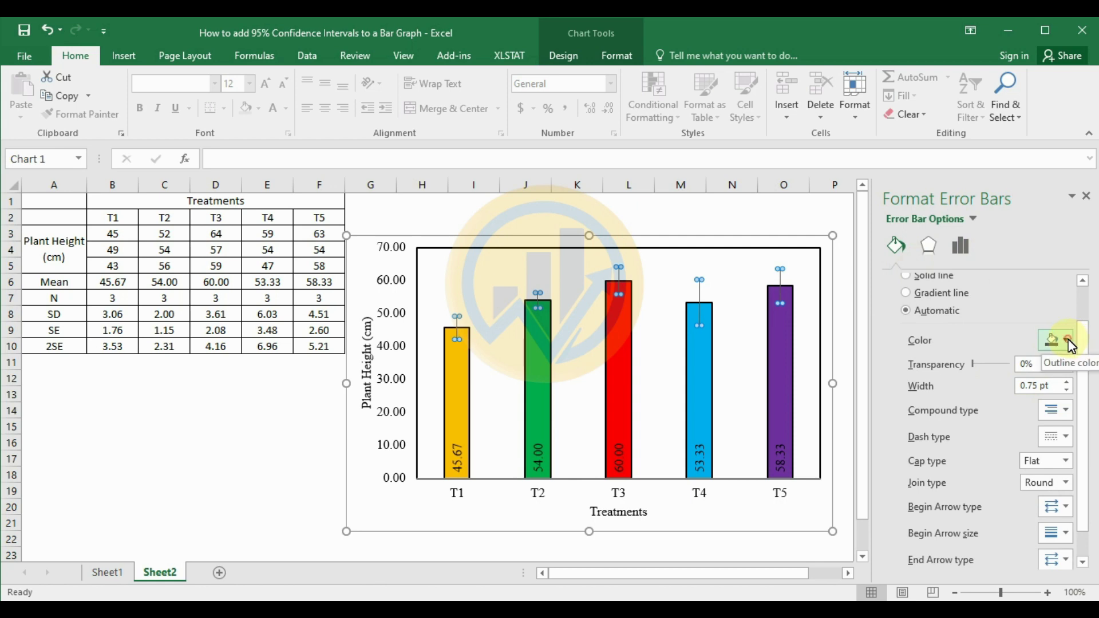
click(1069, 342)
click(984, 380)
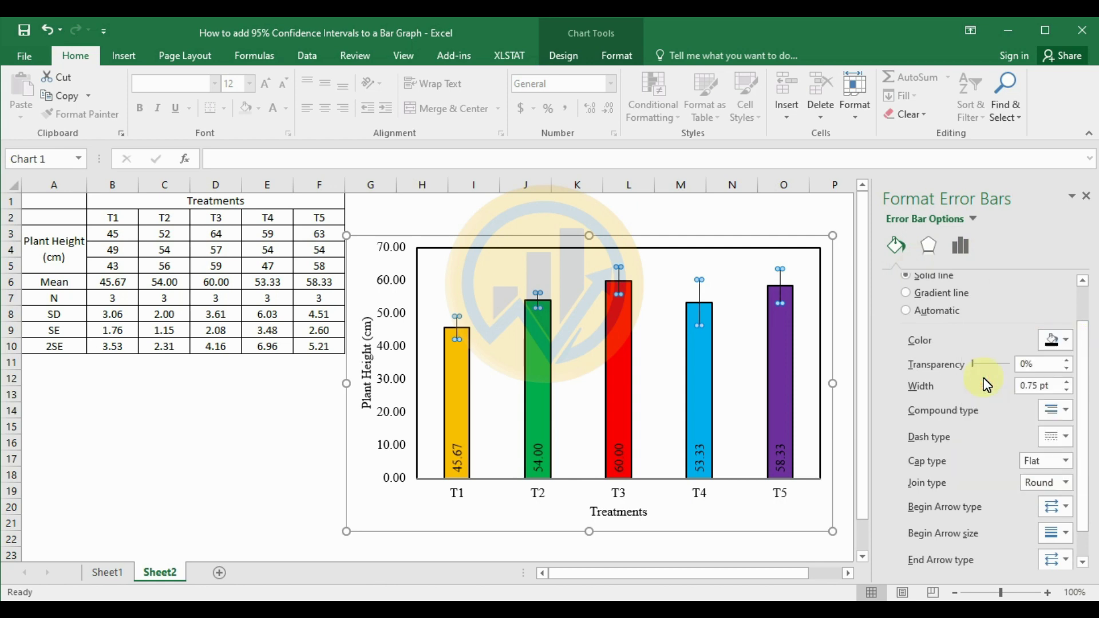
click(1067, 382)
click(1069, 382)
click(1068, 382)
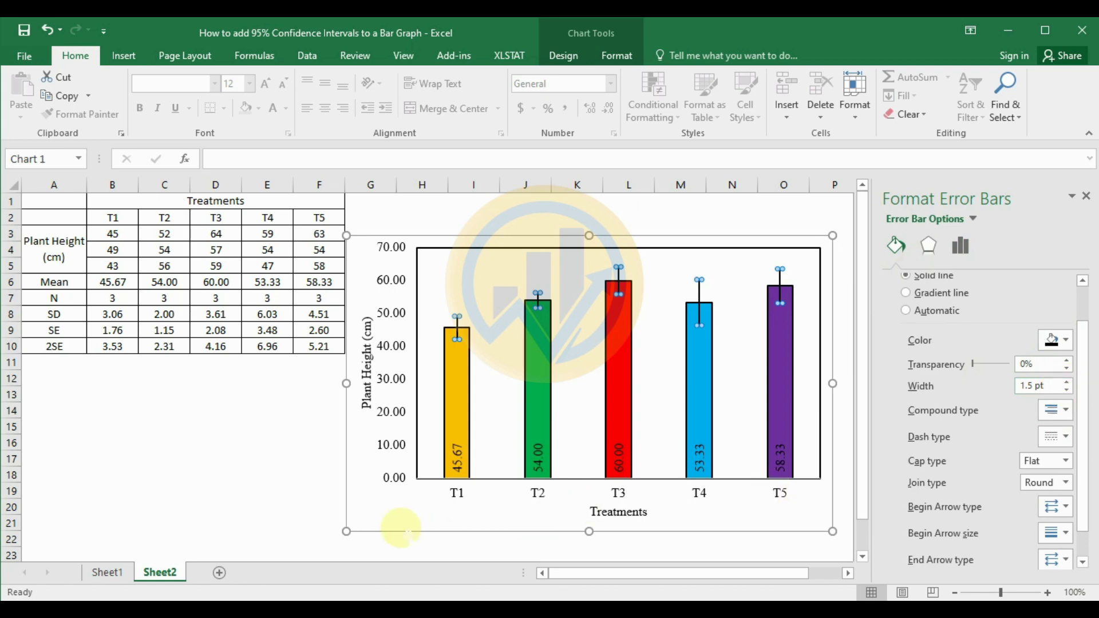
click(267, 474)
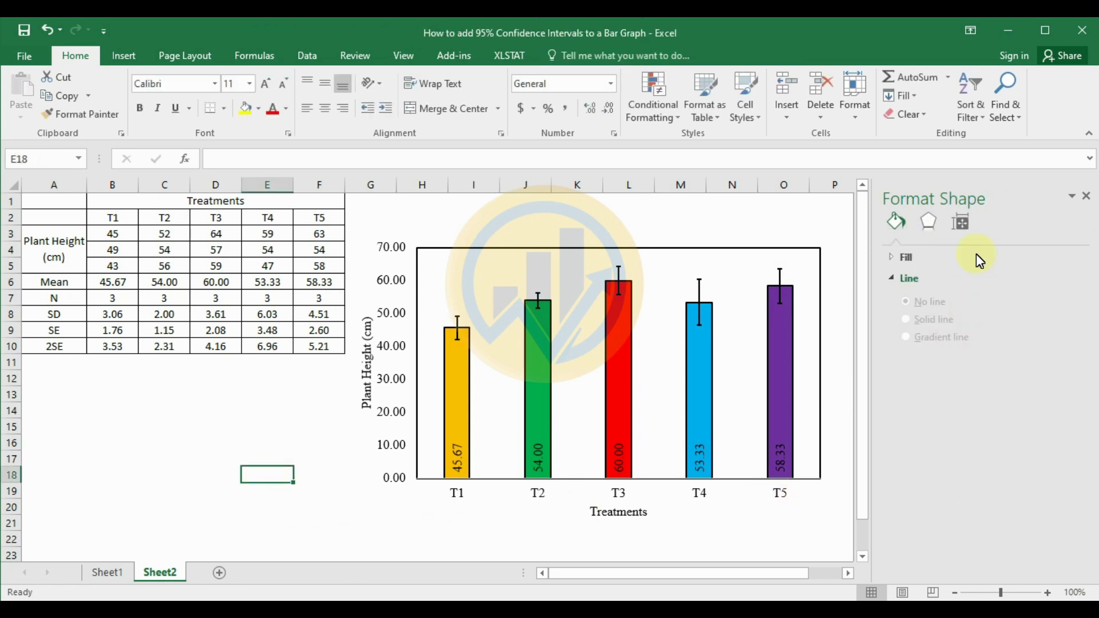
Close the Format Shape pane and reselect the finished chart
click(1086, 196)
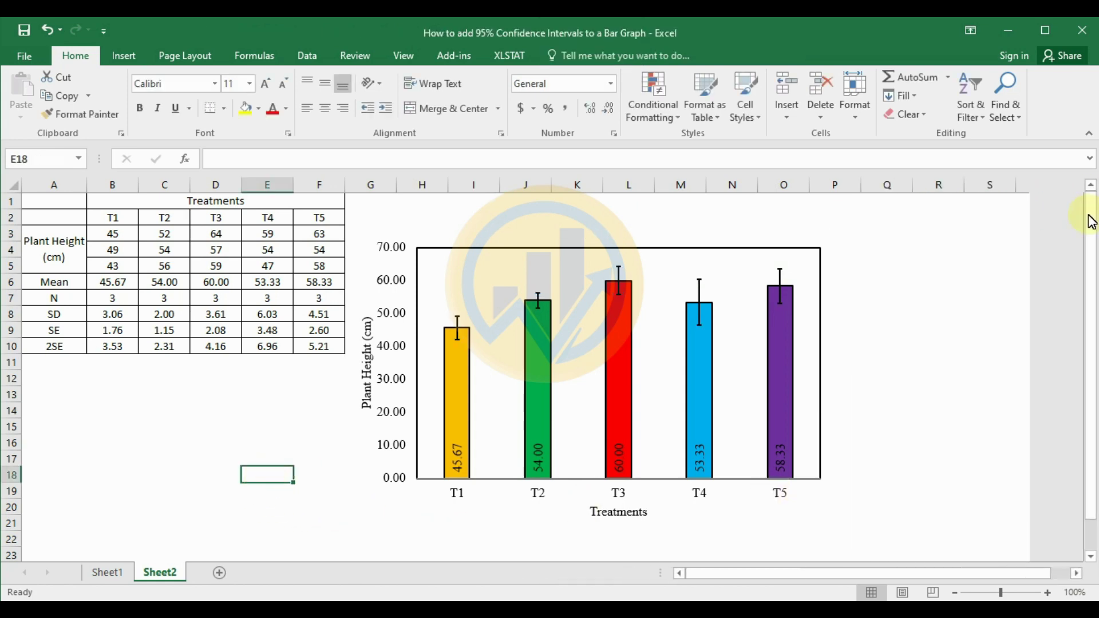
click(476, 245)
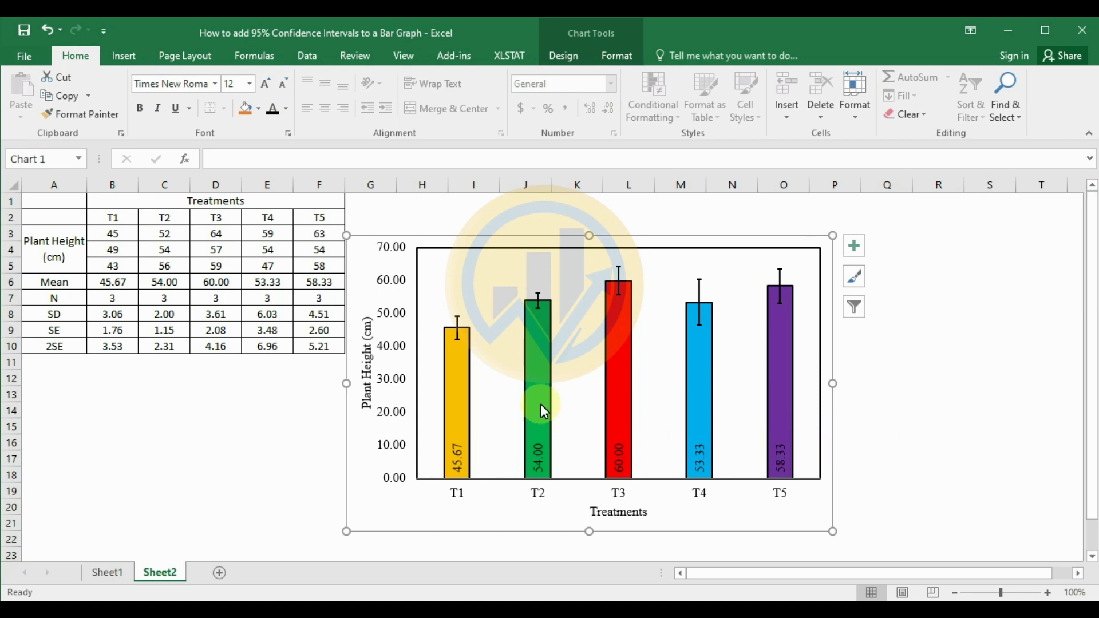
mouse_move(540, 388)
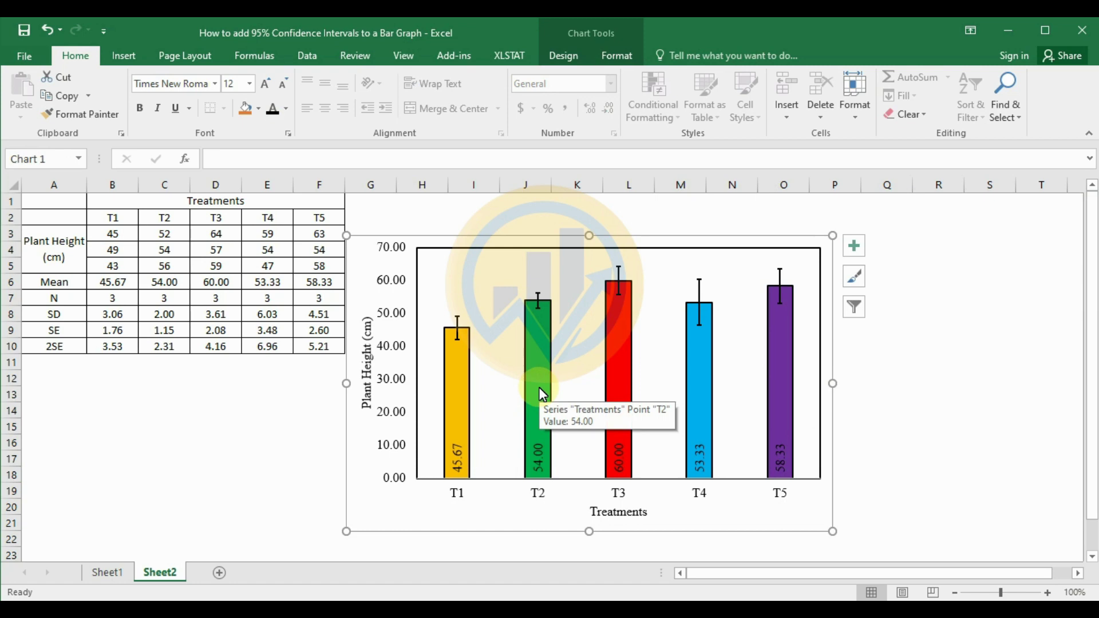